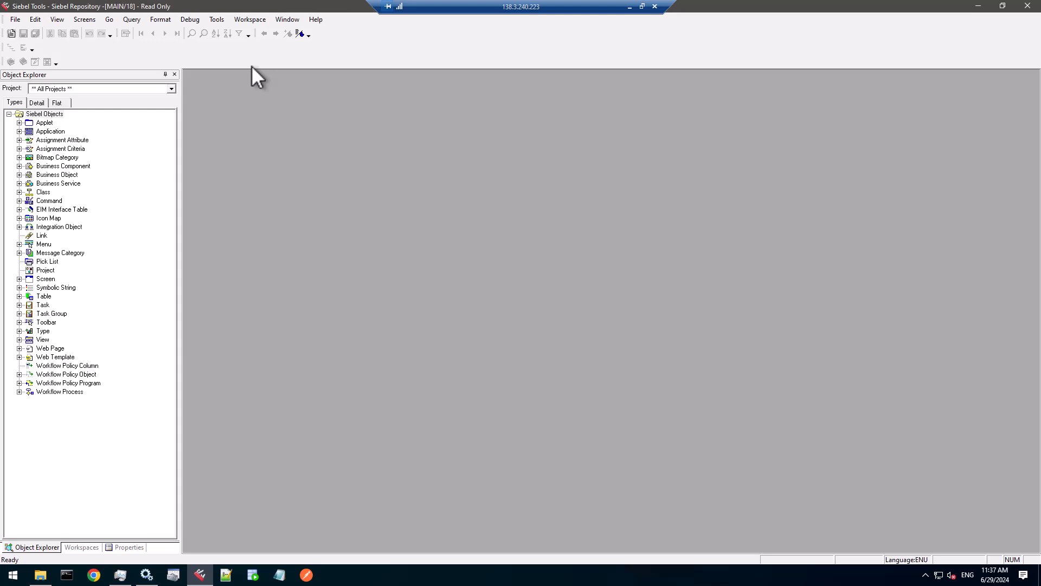
# Show the workspace tree and examine the MAIN workspace's versions and modified objects, focusing on version 18.
pyautogui.click(251, 19)
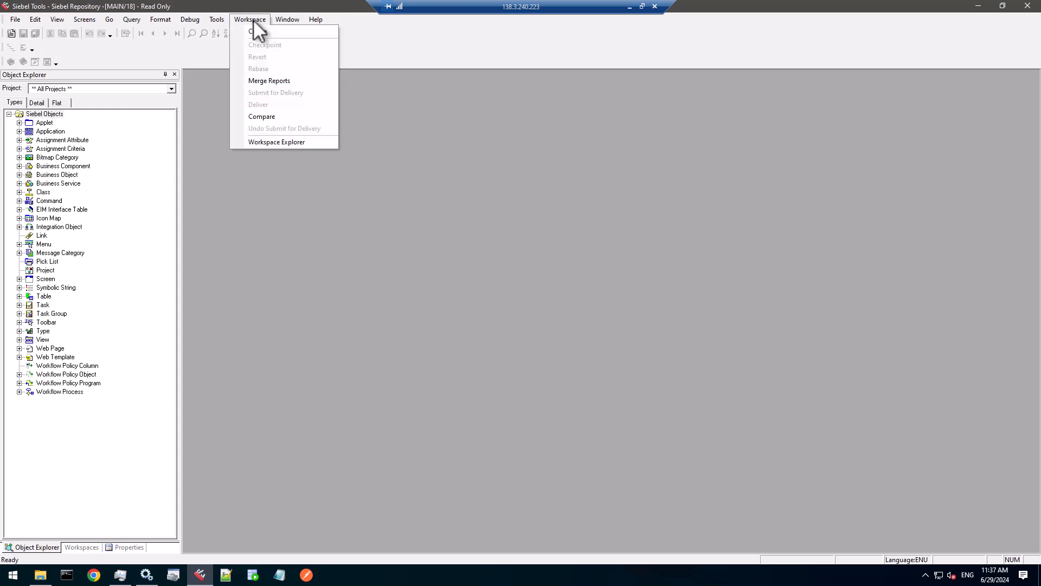
pyautogui.click(264, 142)
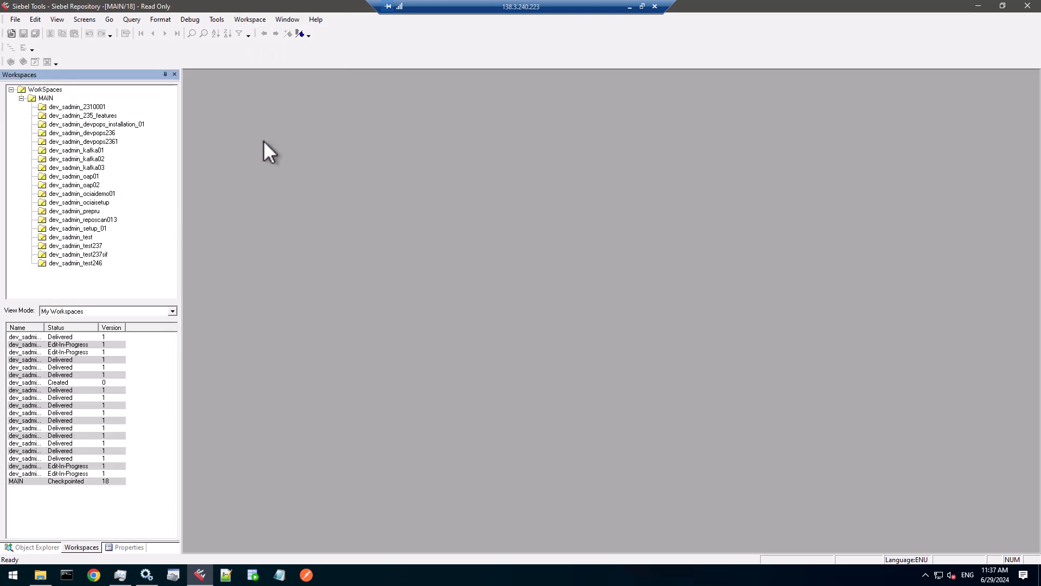
pyautogui.doubleClick(49, 99)
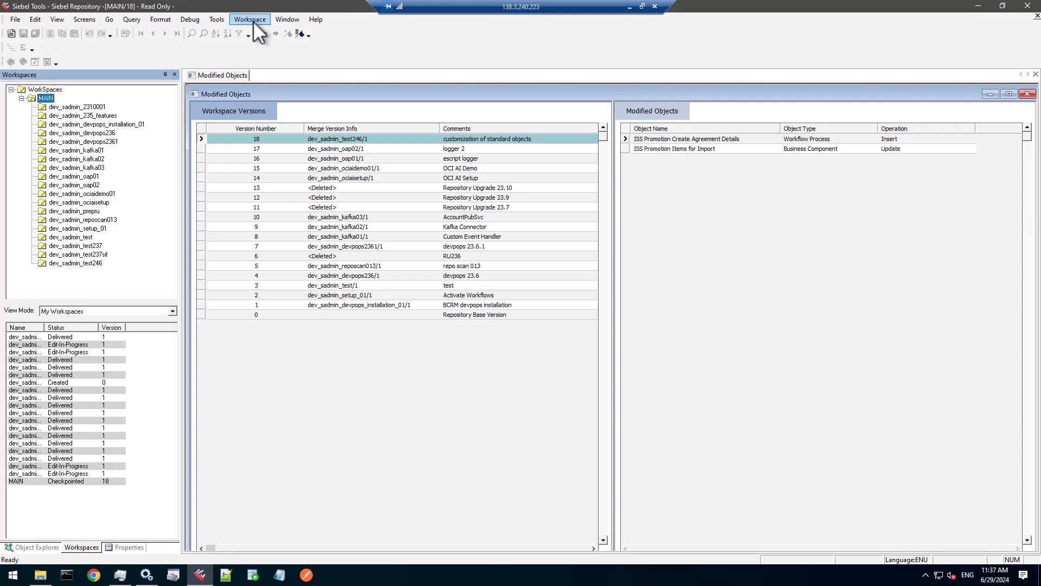
pyautogui.click(361, 139)
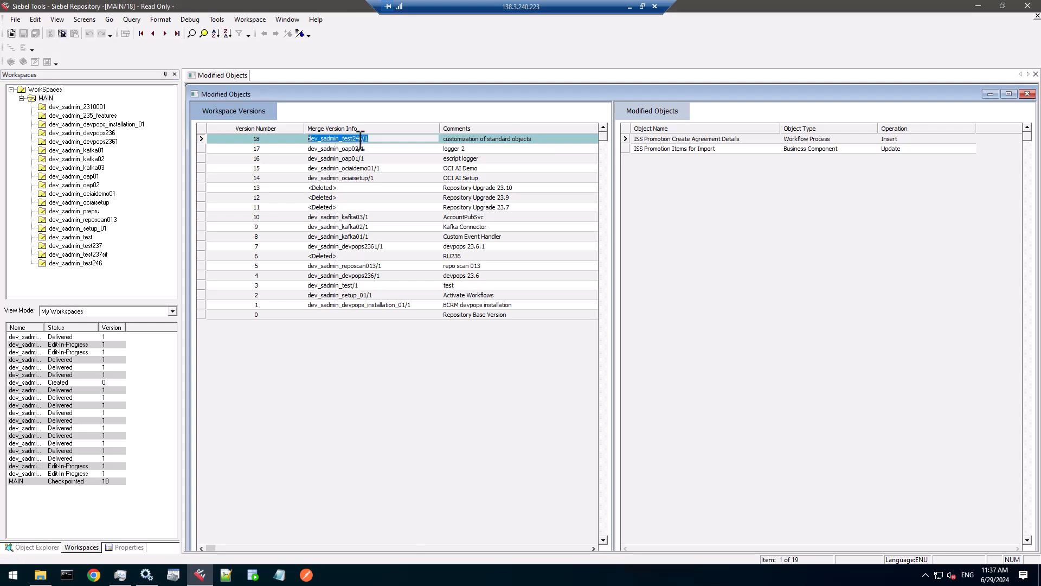
pyautogui.click(287, 142)
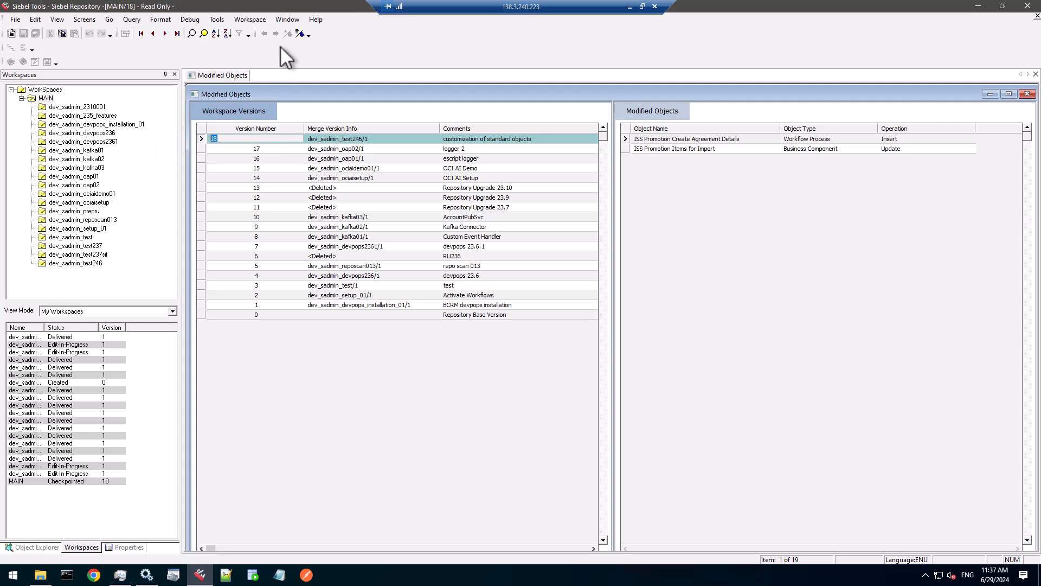
# Create an integration workspace named int_ru with MAIN as the parent workspace and 18 as the parent version.
pyautogui.click(251, 20)
pyautogui.click(258, 35)
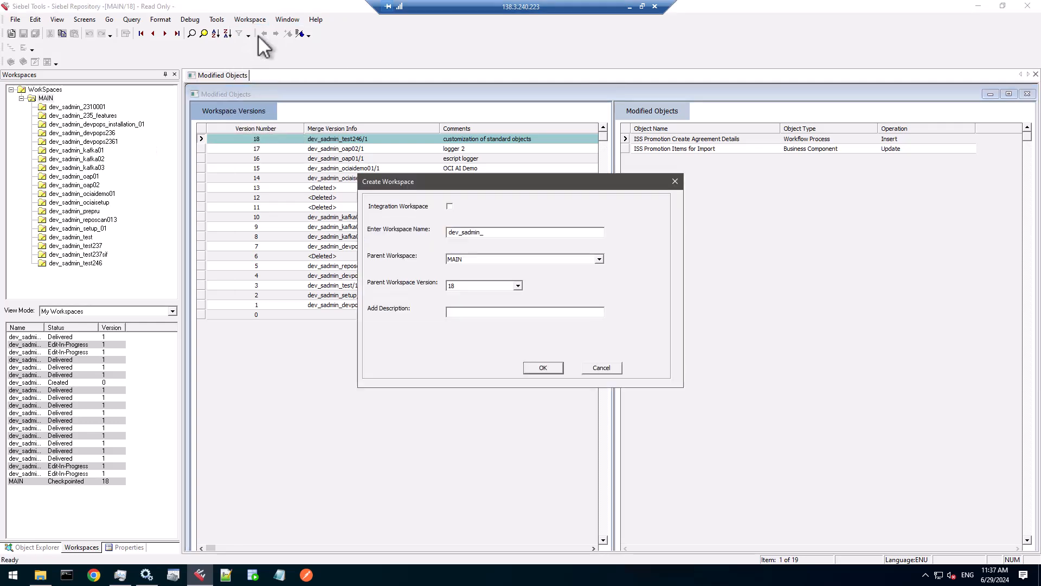
pyautogui.click(489, 259)
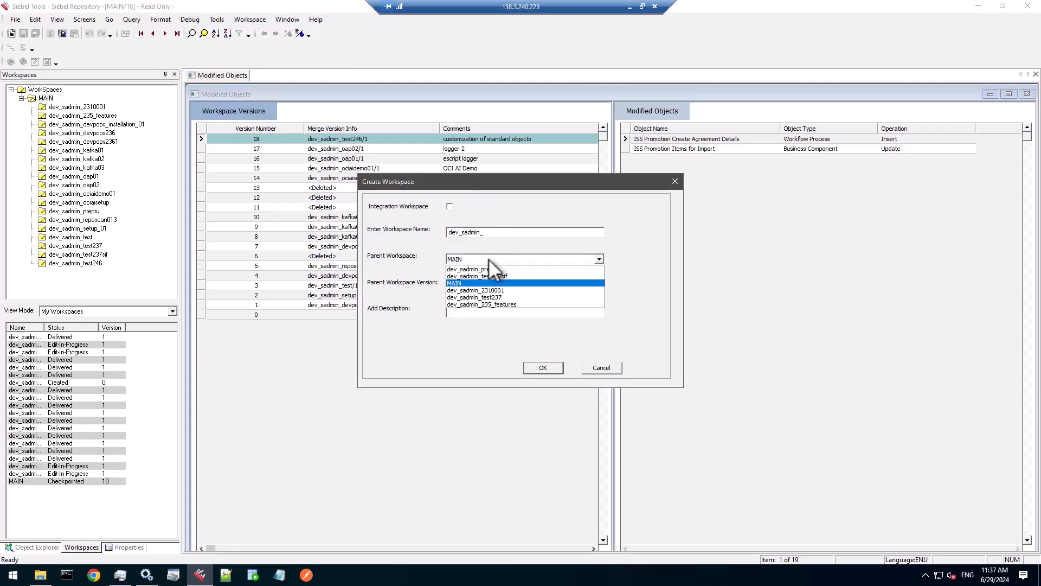
pyautogui.click(497, 231)
pyautogui.click(450, 206)
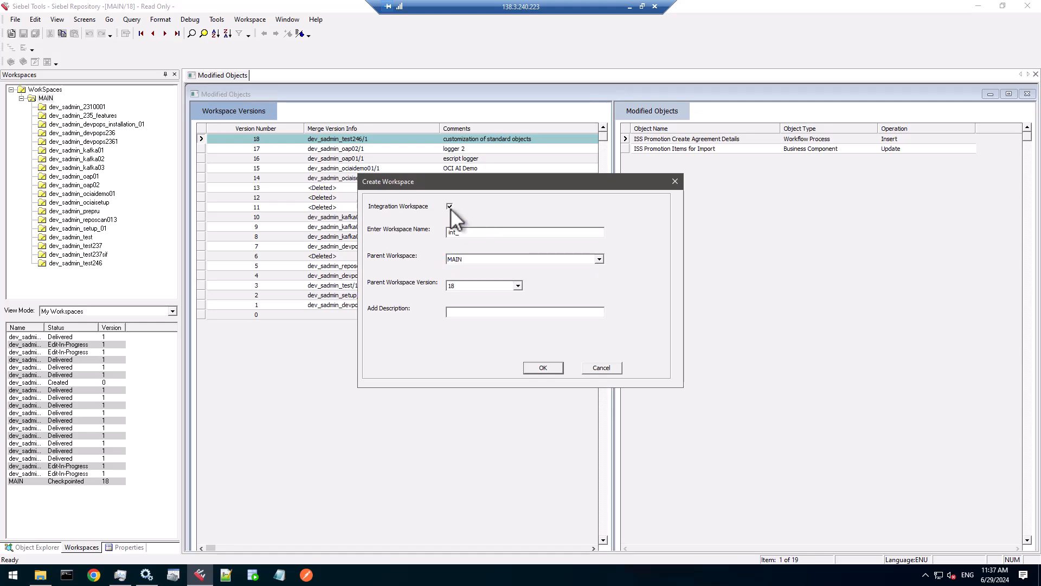
pyautogui.click(472, 234)
pyautogui.write('ru')
pyautogui.moveTo(608, 180); pyautogui.dragTo(591, 77)
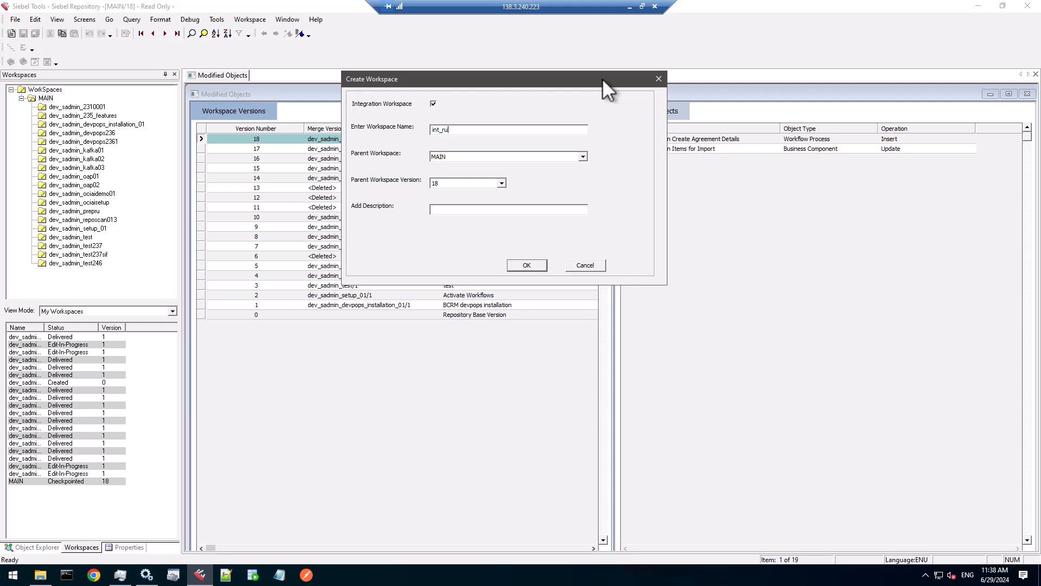
pyautogui.click(525, 264)
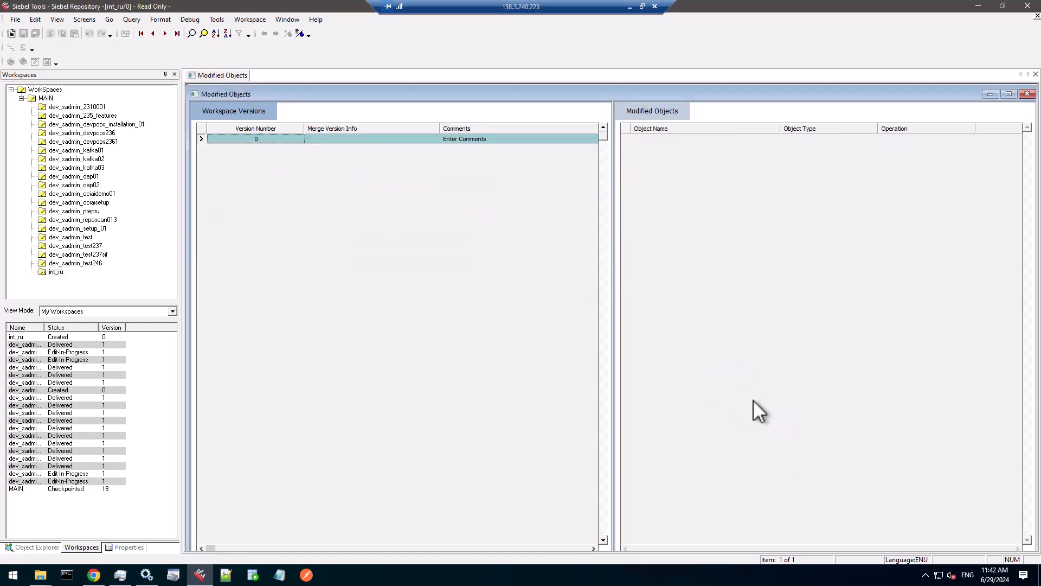
# Review the int_ru workspace and compare it with the version list of its parent MAIN.
pyautogui.click(57, 273)
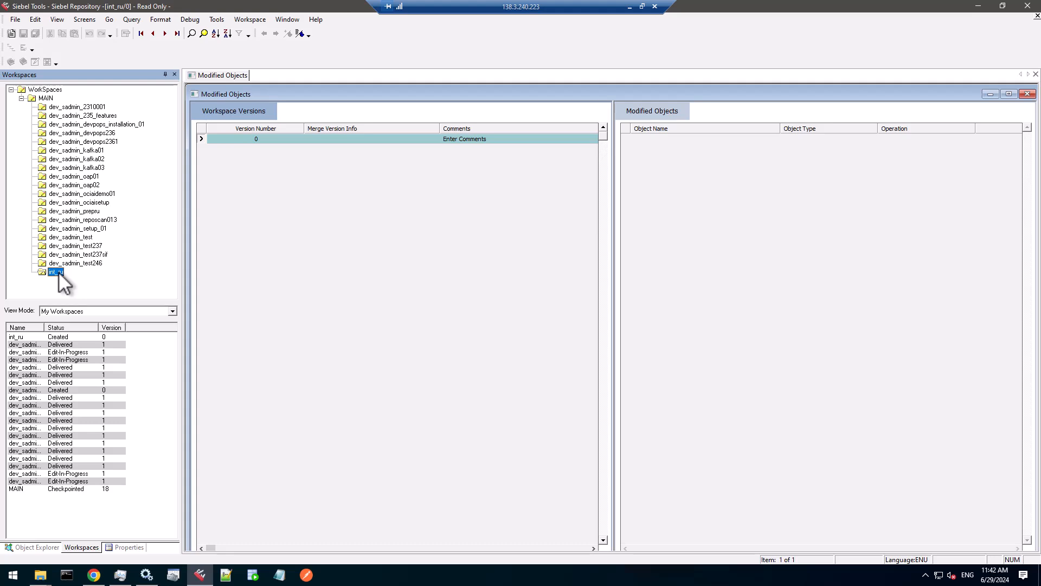
pyautogui.click(44, 98)
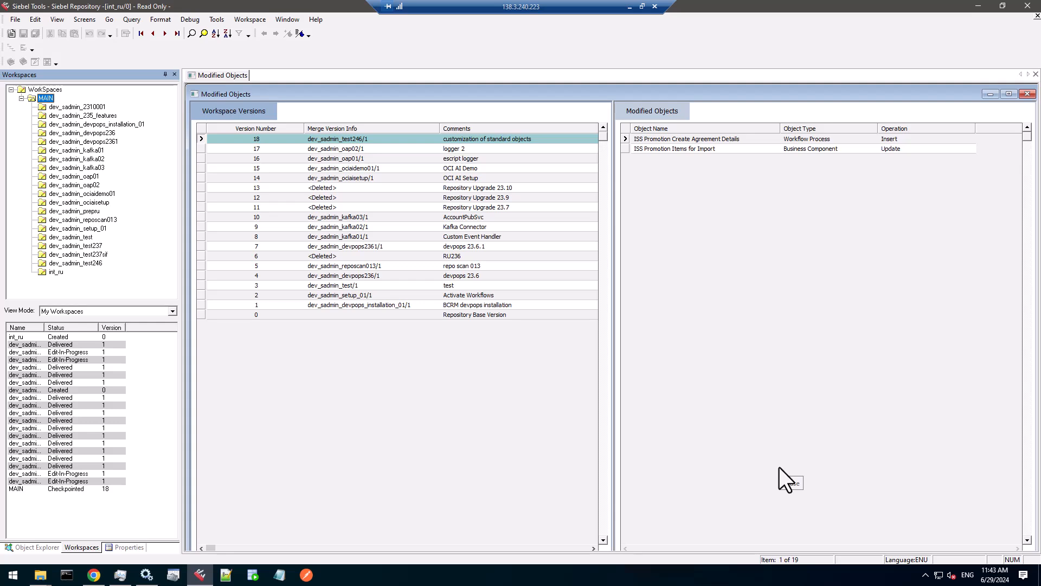
# Switch to Notepad and examine the RepositoryUpgrade executable's name in the repoupgrade.cmd script.
pyautogui.hotkey('alt', 'Tab')
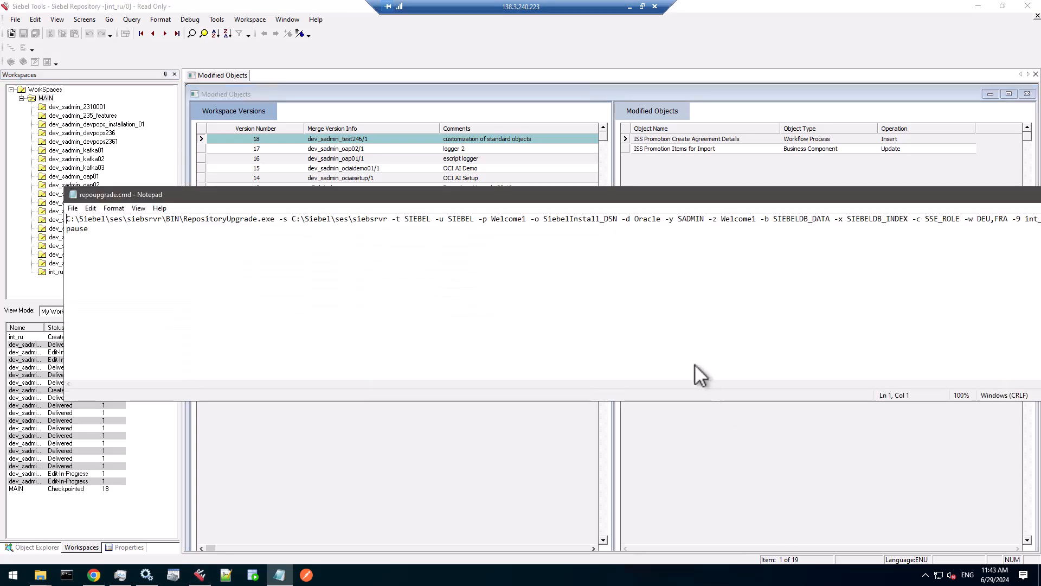
pyautogui.click(182, 219)
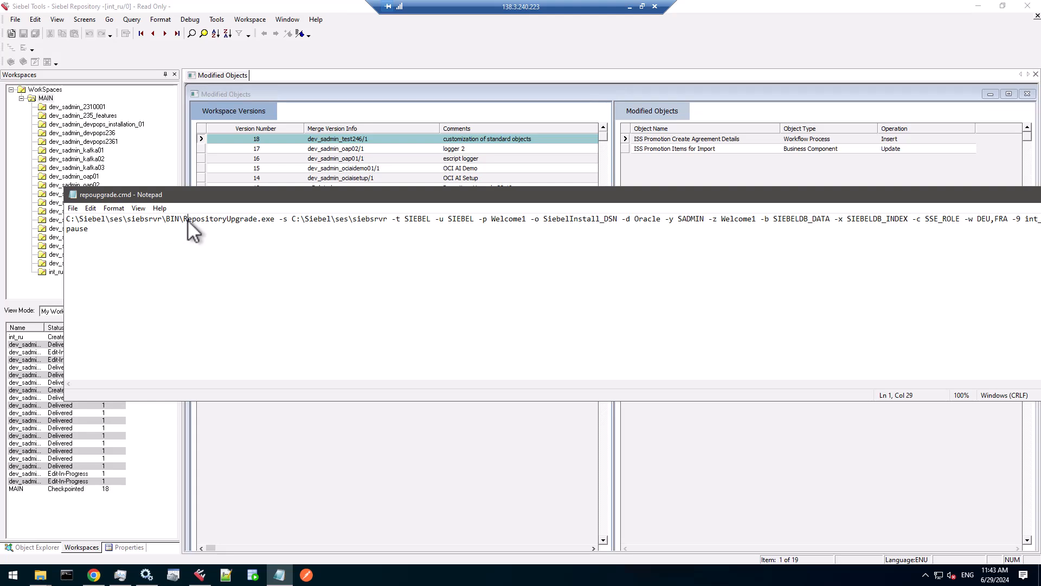
pyautogui.moveTo(183, 220); pyautogui.dragTo(259, 218)
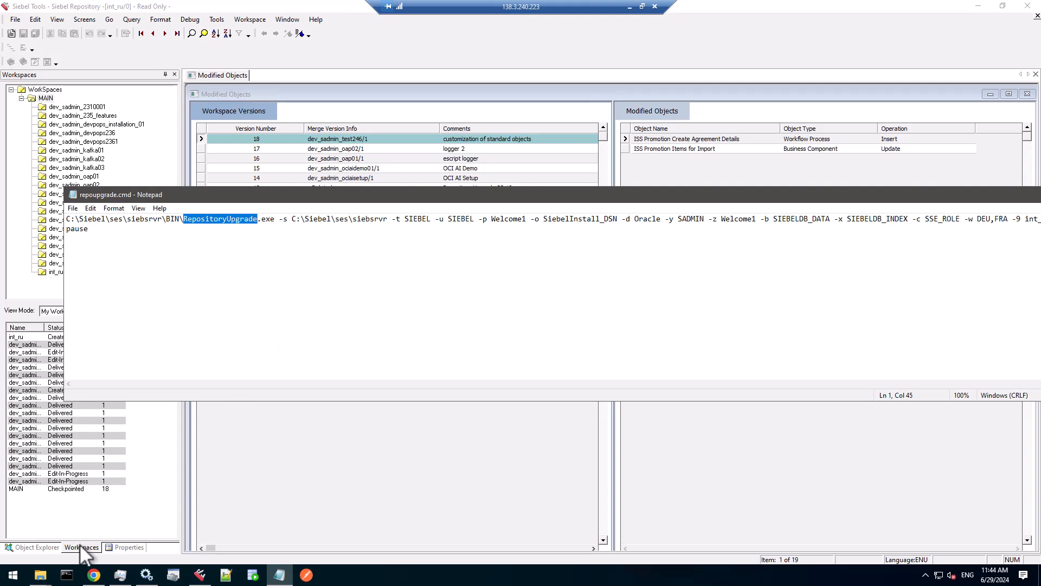
# Open Command Prompt and change the working directory to c:\Siebel\ses\siebsrvr\bin.
pyautogui.click(77, 578)
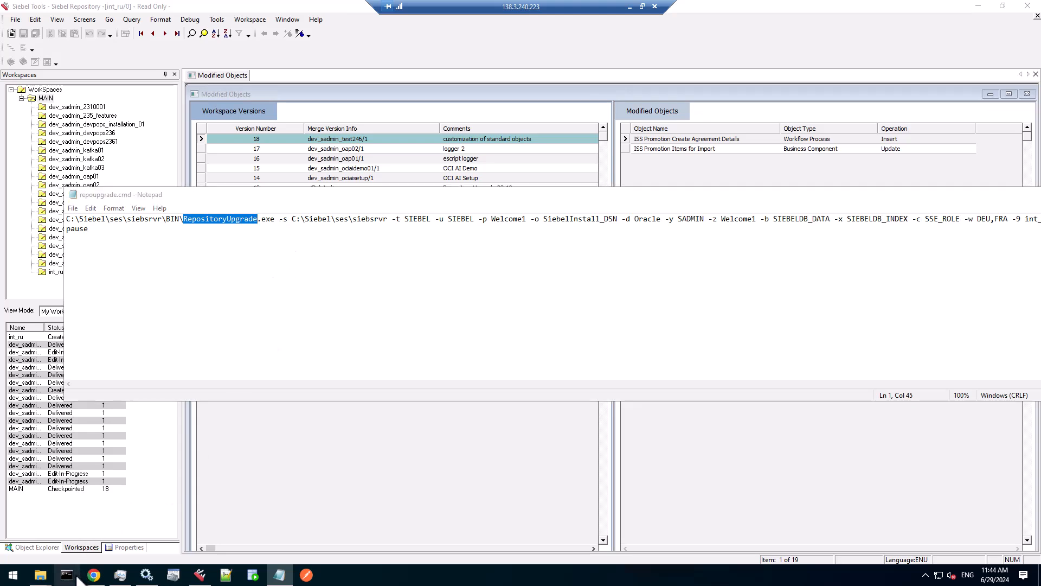
pyautogui.write('cd c.\\')
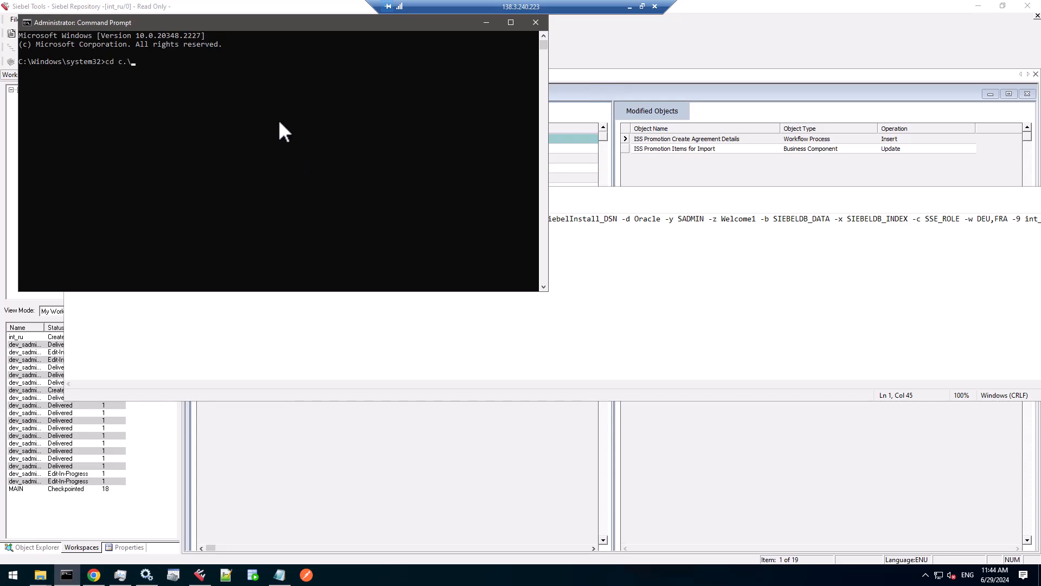
pyautogui.press('BackSpace')
pyautogui.write(':\\si')
pyautogui.press('Tab')
pyautogui.write('\\ses\\si')
pyautogui.press('Tab')
pyautogui.write('\x08in')
pyautogui.press('Return')
# Run RepositoryUpgrade.exe without arguments and examine its required arguments, including -9 Parent Workspace Name.
pyautogui.write('rep')
pyautogui.press('Tab')
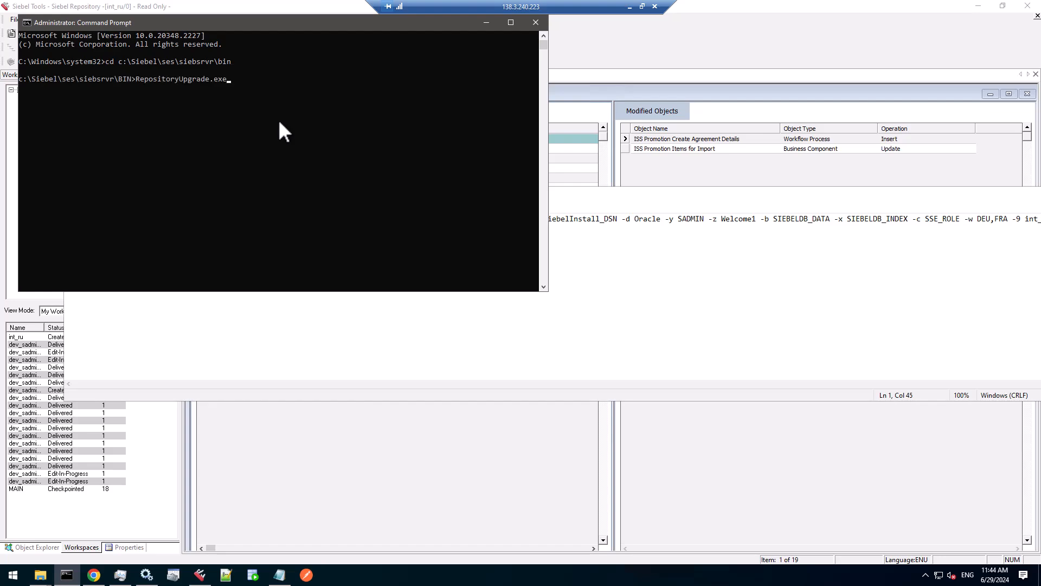
pyautogui.press('Return')
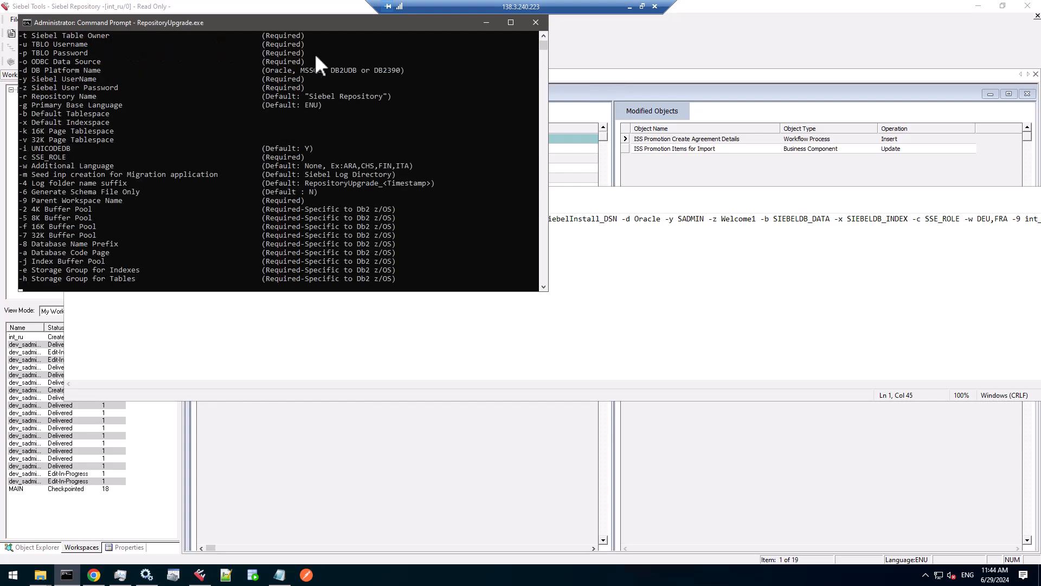
pyautogui.moveTo(306, 373); pyautogui.dragTo(300, 474)
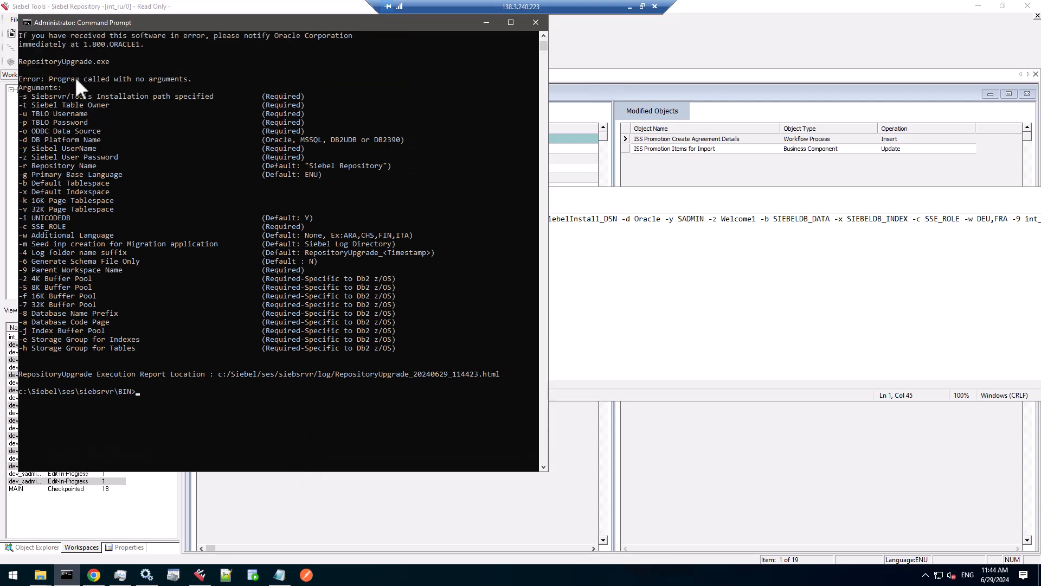
pyautogui.moveTo(19, 97); pyautogui.dragTo(310, 130)
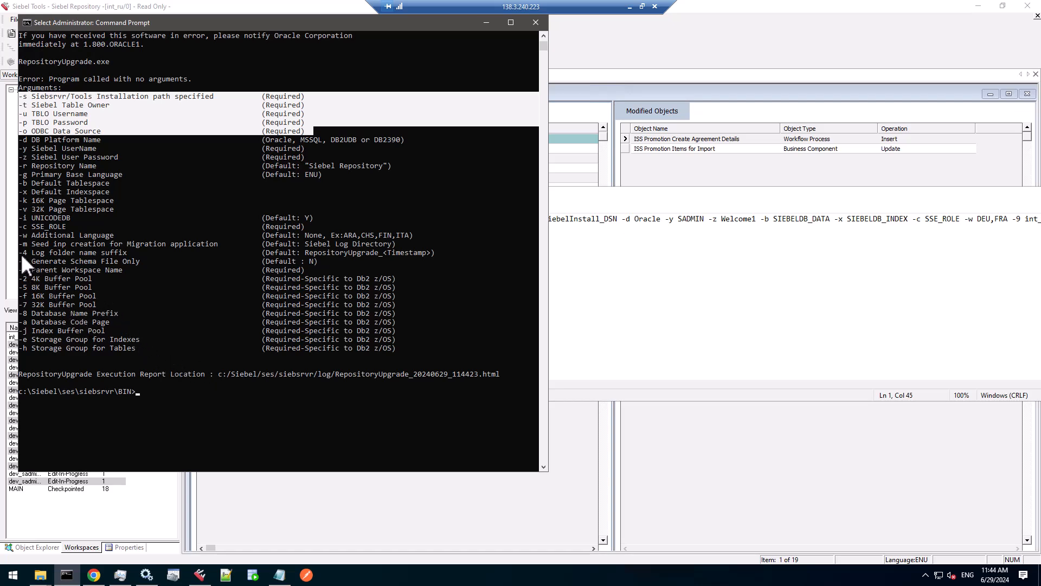
pyautogui.moveTo(19, 268); pyautogui.dragTo(314, 270)
pyautogui.hotkey('ctrl', 'c')
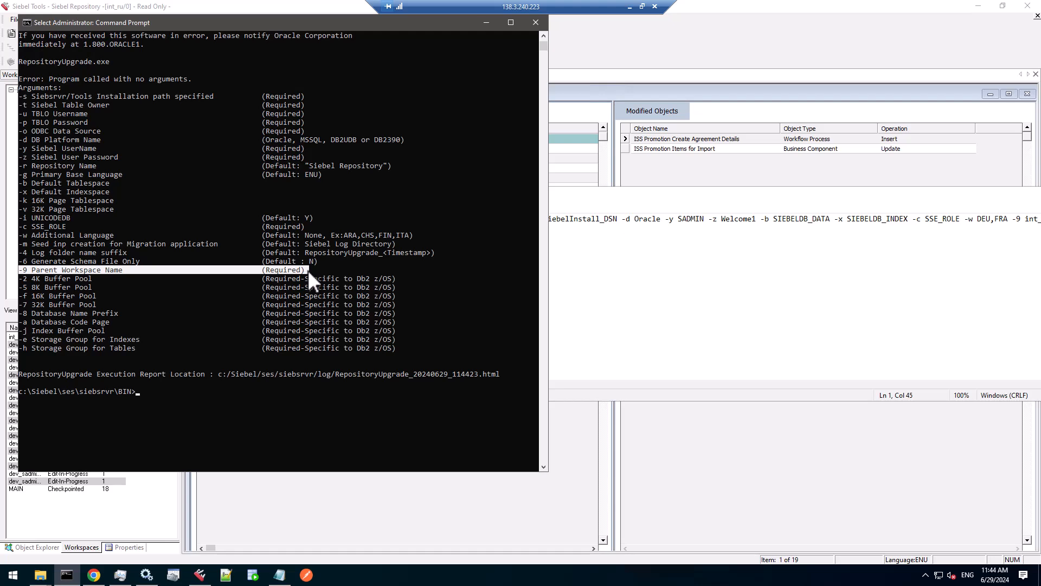
# Review the -w DEU,FRA and -9 arguments in repoupgrade.cmd in Notepad and select the script's entire first command line.
pyautogui.moveTo(702, 196); pyautogui.dragTo(555, 191)
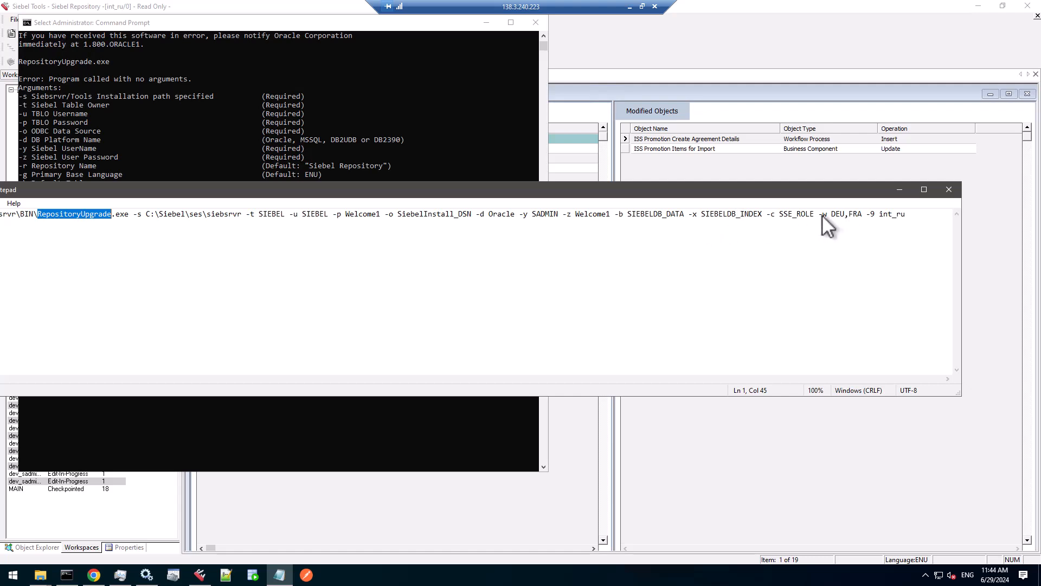
pyautogui.moveTo(817, 215); pyautogui.dragTo(863, 215)
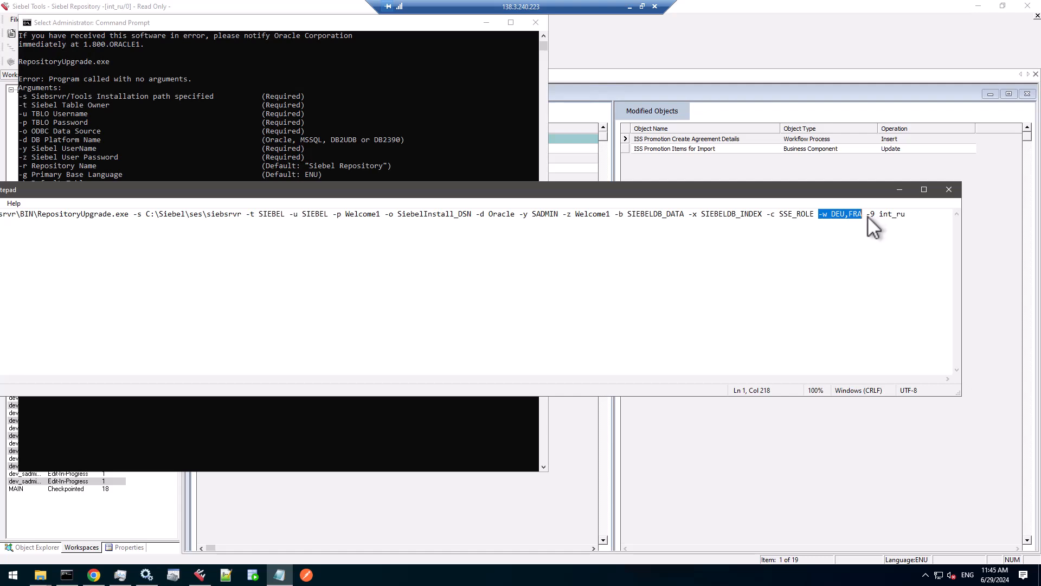
pyautogui.moveTo(867, 215); pyautogui.dragTo(874, 214)
pyautogui.click(922, 213)
pyautogui.hotkey('shift', 'Home')
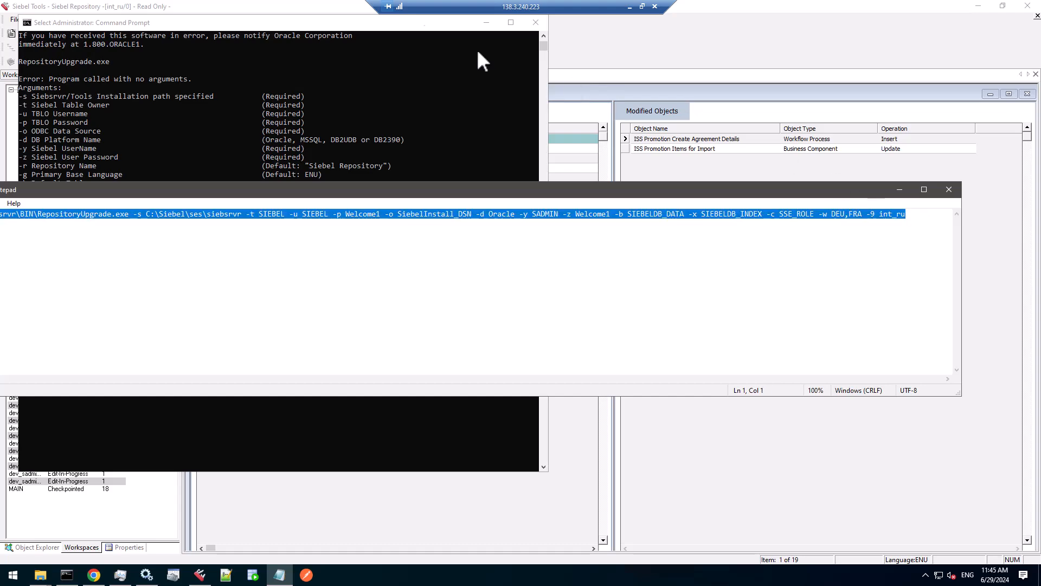
pyautogui.click(344, 24)
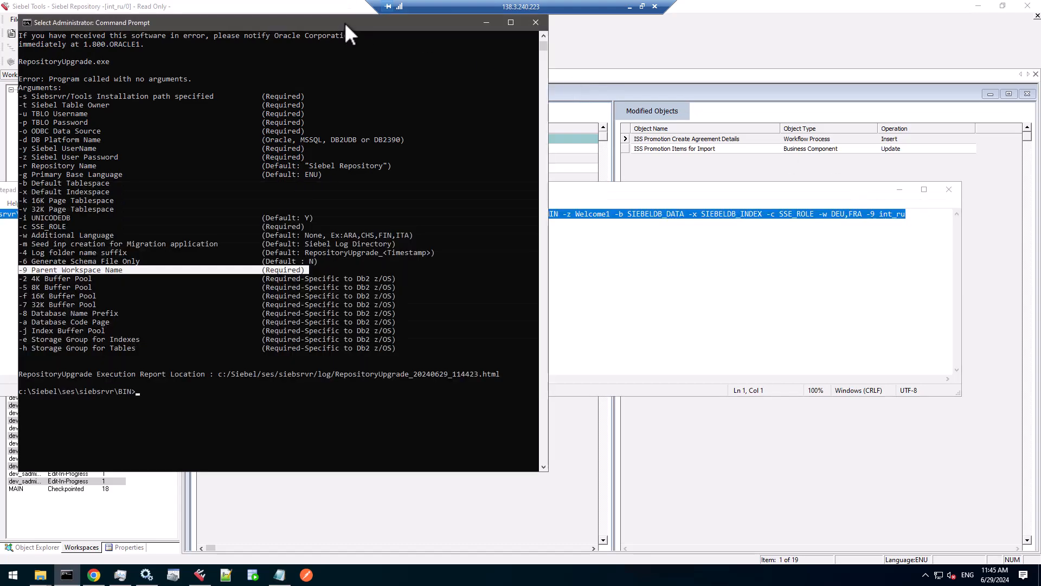
pyautogui.rightClick(337, 236)
pyautogui.rightClick(249, 242)
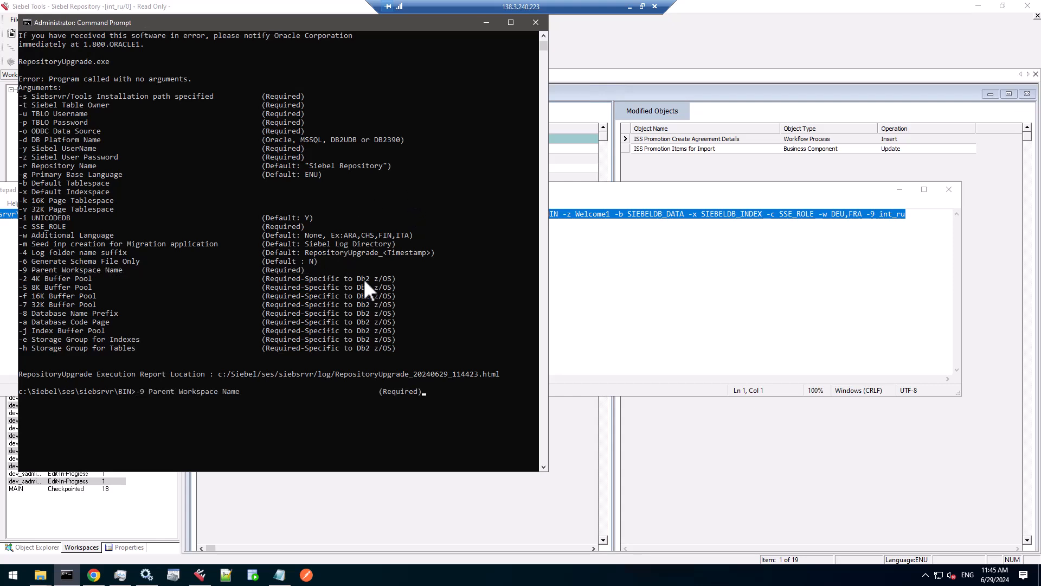
pyautogui.press('BackSpace')
pyautogui.press('BackSpace')
pyautogui.press('BackSpace')
pyautogui.press('BackSpace')
pyautogui.press('BackSpace')
pyautogui.press('BackSpace')
pyautogui.press('BackSpace')
pyautogui.press('BackSpace')
pyautogui.press('BackSpace')
pyautogui.press('BackSpace')
pyautogui.press('BackSpace')
pyautogui.press('BackSpace')
pyautogui.press('BackSpace')
pyautogui.press('BackSpace')
pyautogui.press('BackSpace')
pyautogui.press('BackSpace')
pyautogui.press('BackSpace')
pyautogui.press('BackSpace')
pyautogui.press('BackSpace')
pyautogui.press('BackSpace')
pyautogui.press('BackSpace')
pyautogui.press('BackSpace')
pyautogui.press('BackSpace')
pyautogui.press('BackSpace')
pyautogui.press('BackSpace')
pyautogui.press('BackSpace')
pyautogui.press('BackSpace')
pyautogui.press('BackSpace')
pyautogui.press('BackSpace')
pyautogui.press('BackSpace')
pyautogui.press('BackSpace')
pyautogui.press('BackSpace')
pyautogui.press('BackSpace')
pyautogui.press('BackSpace')
pyautogui.press('BackSpace')
pyautogui.press('BackSpace')
pyautogui.press('BackSpace')
pyautogui.press('BackSpace')
pyautogui.press('BackSpace')
pyautogui.press('BackSpace')
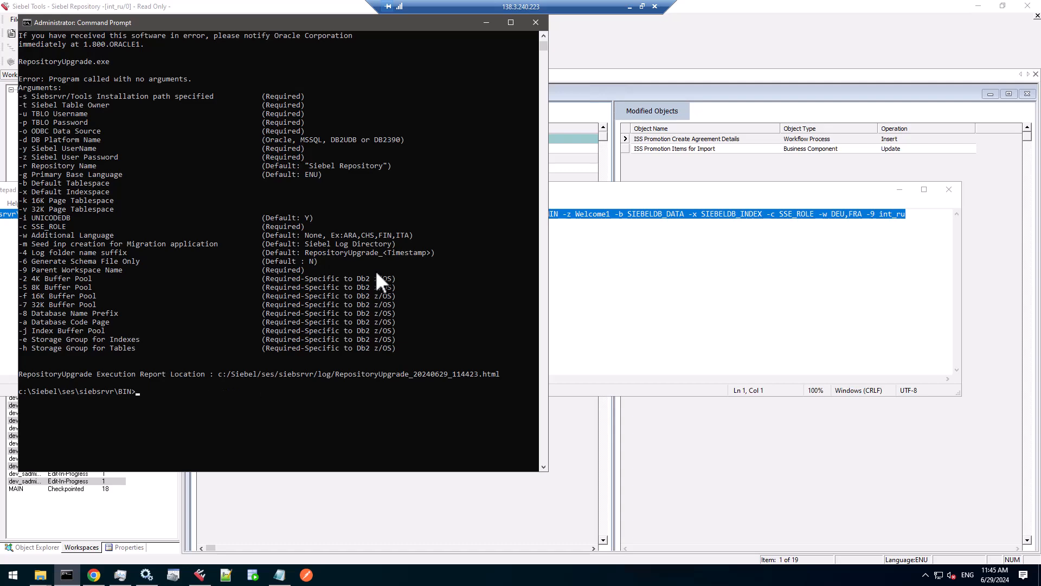
# Copy the selected RepositoryUpgrade command with its TBLO and Siebel user passwords from Notepad into Command Prompt and run it for int_ru.
pyautogui.rightClick(698, 213)
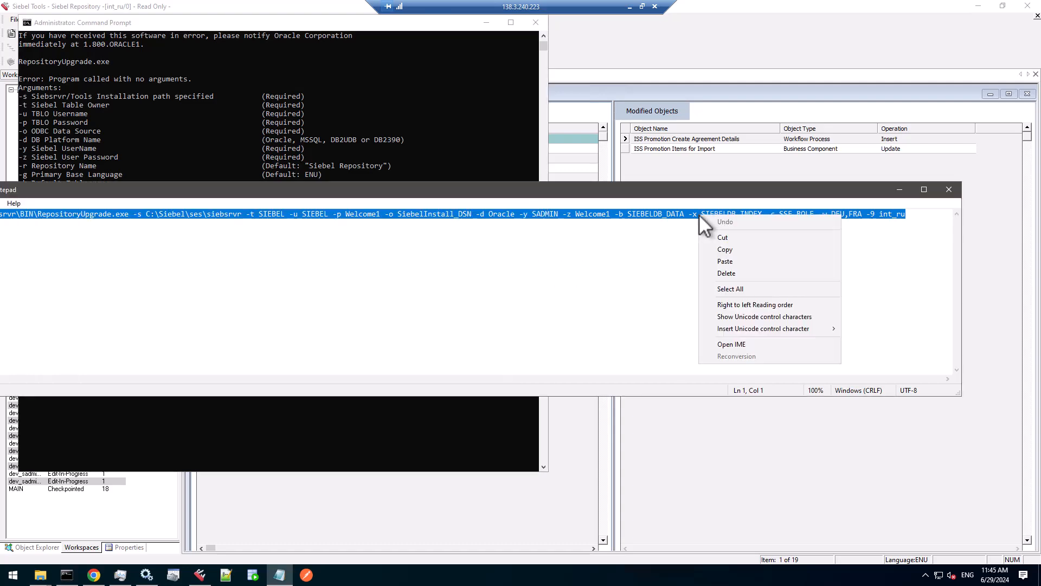
pyautogui.click(719, 249)
pyautogui.click(374, 68)
pyautogui.rightClick(330, 186)
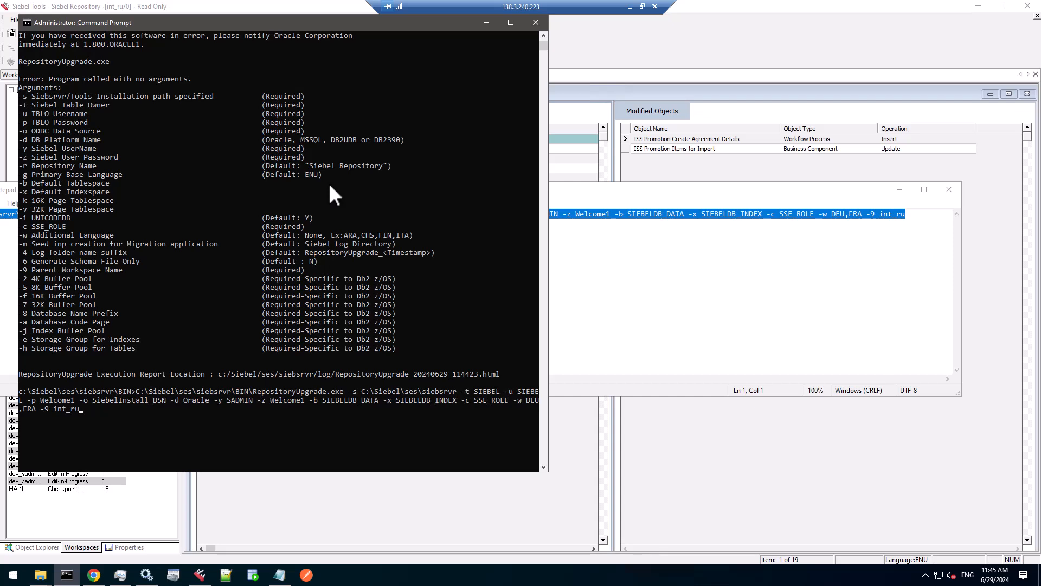
pyautogui.press('Return')
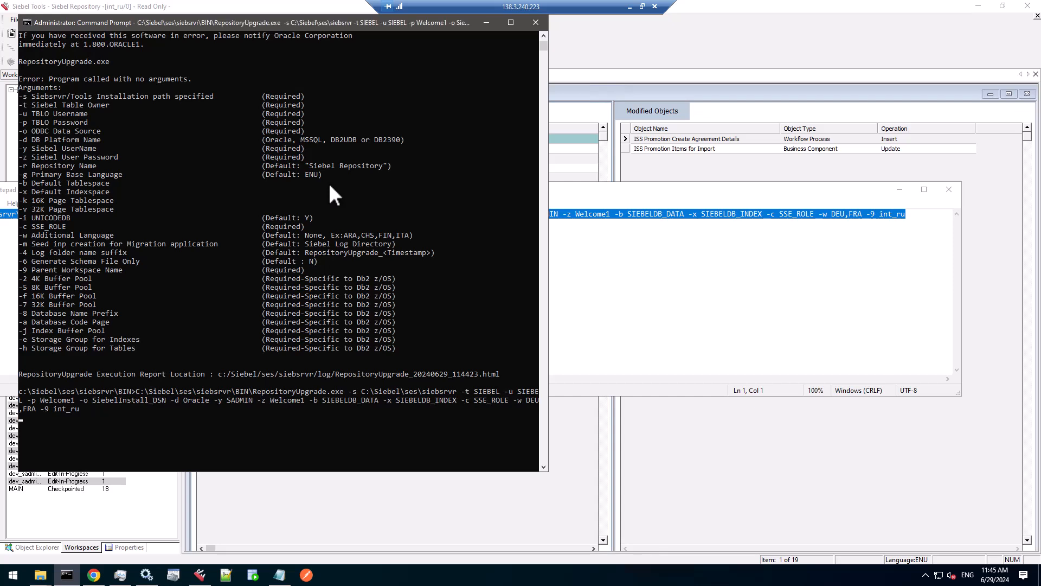
# Maximize the Command Prompt window and examine the current versions, builds needing installation and schema installation progress in the upgrade output.
pyautogui.click(510, 22)
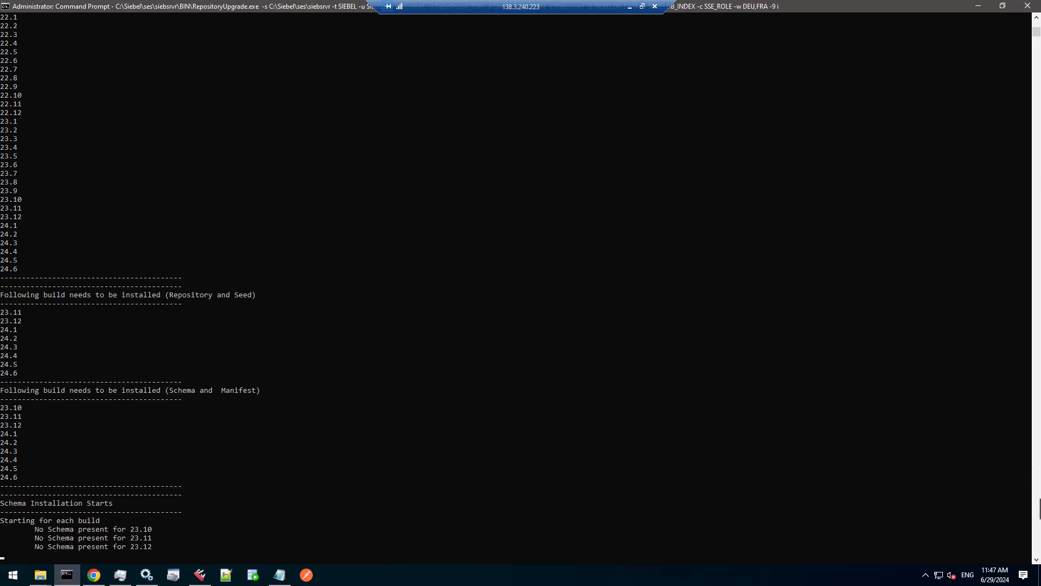
pyautogui.click(1036, 18)
pyautogui.moveTo(1037, 30); pyautogui.dragTo(1036, 28)
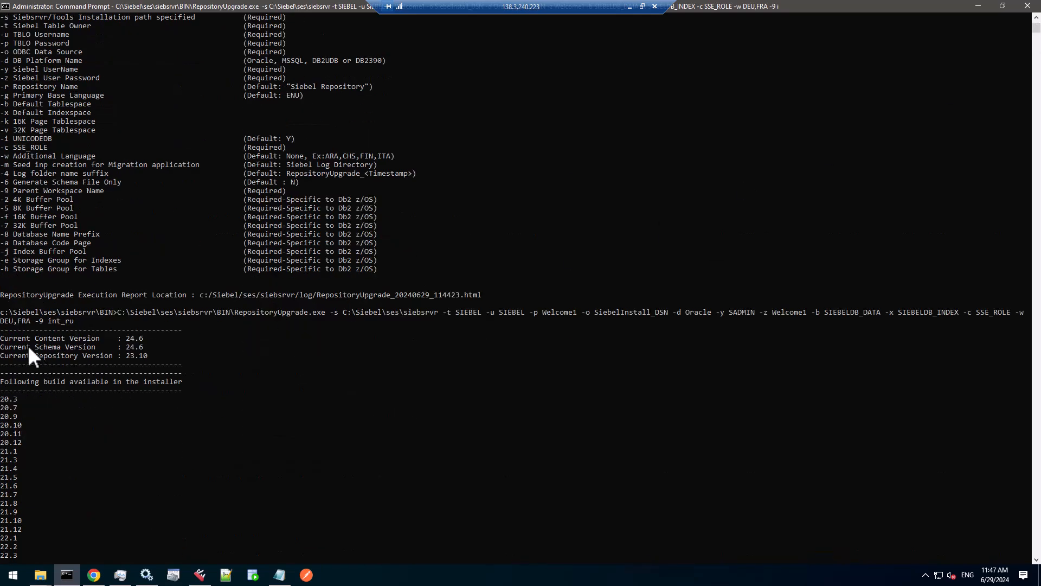
pyautogui.scroll(11, 516, 364)
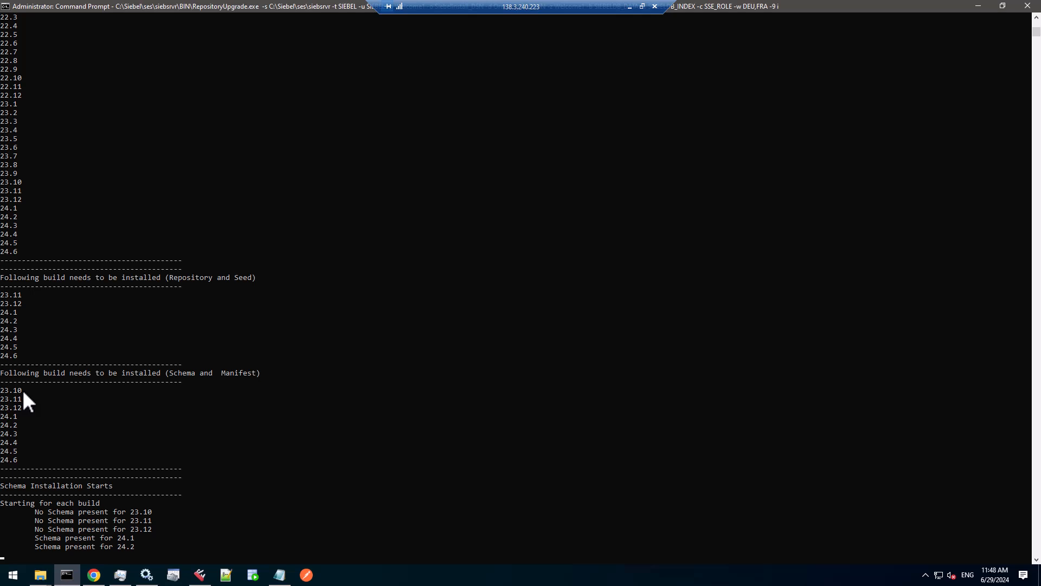
pyautogui.scroll(-3, 21, 389)
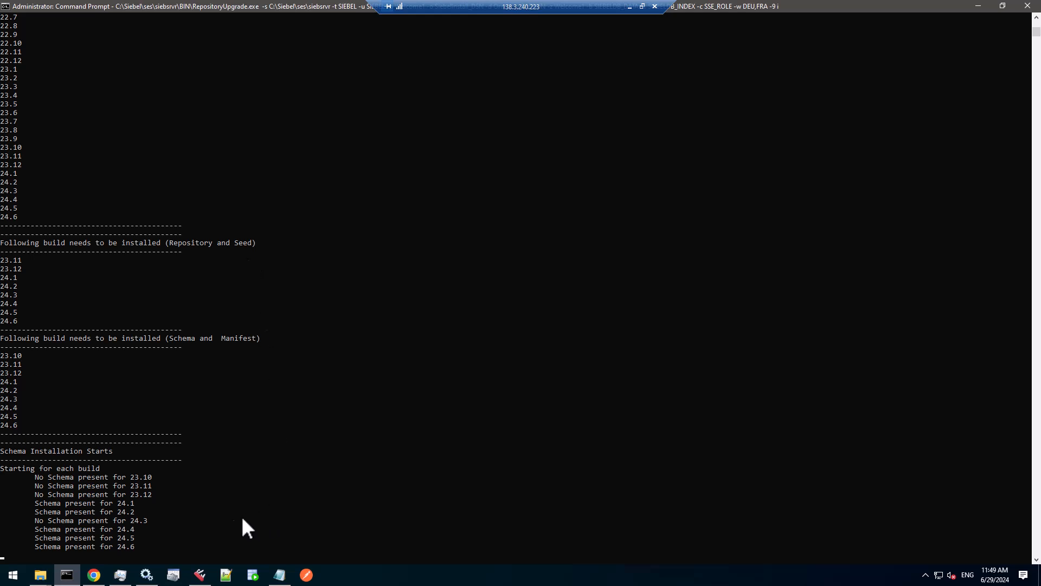
# Monitor the repository upgrade's progress in the Command Prompt output, the RepositoryUpgrade_20240629_121945.log file in Notepad++ and Task Manager.
pyautogui.scroll(-1, 226, 520)
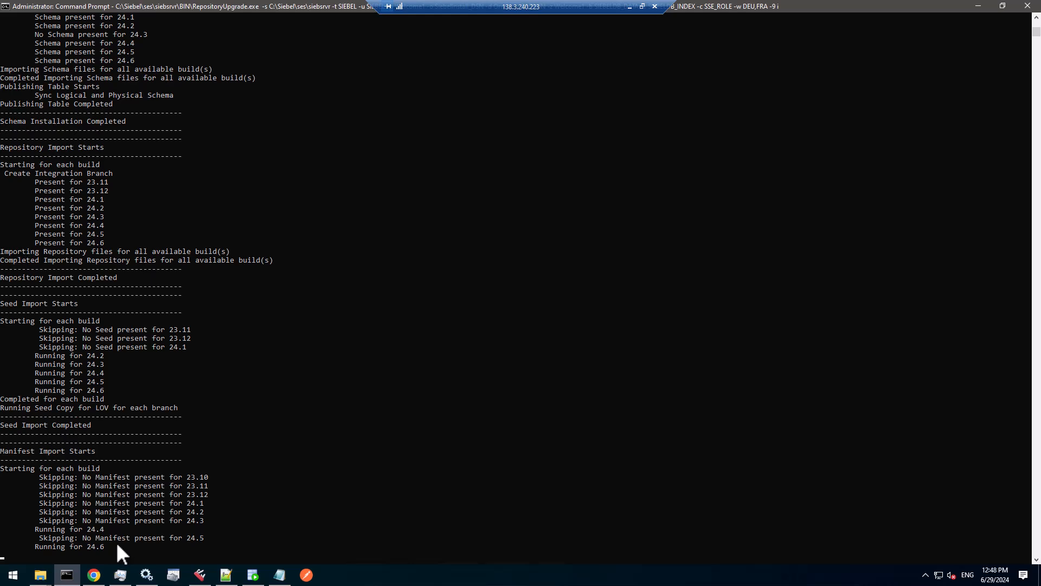
pyautogui.click(222, 577)
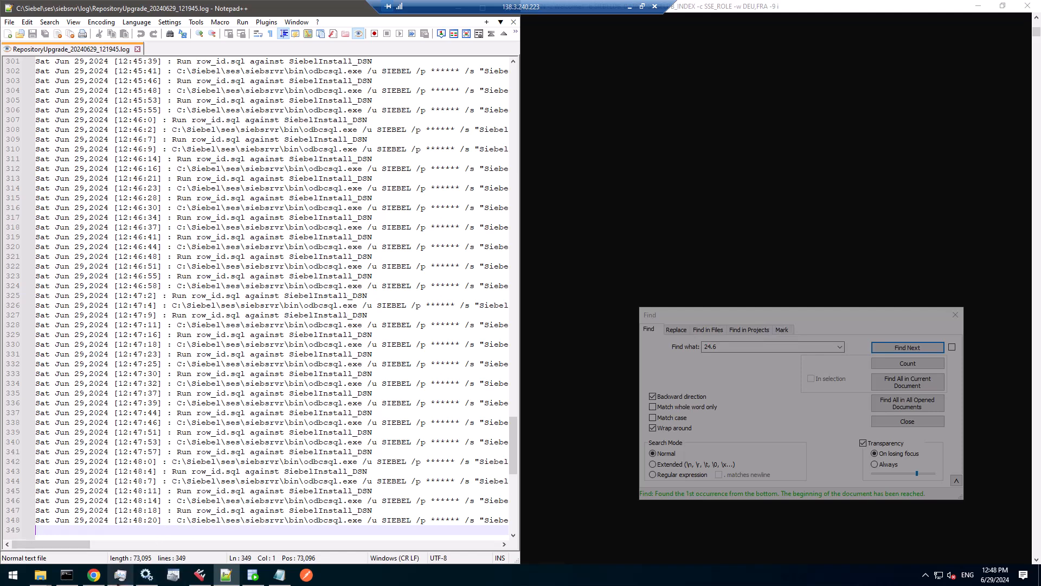
pyautogui.moveTo(123, 581)
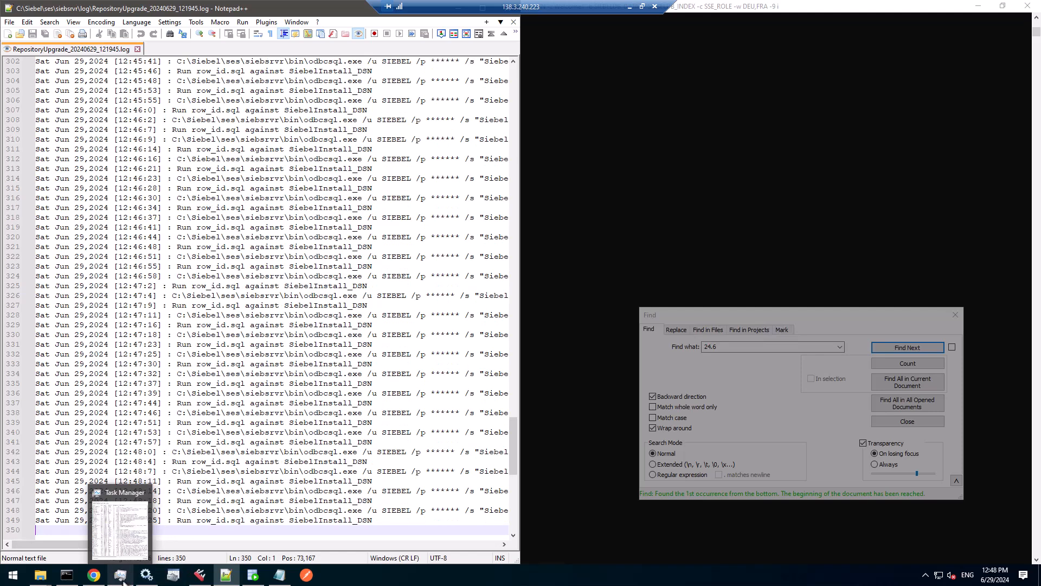
pyautogui.click(123, 581)
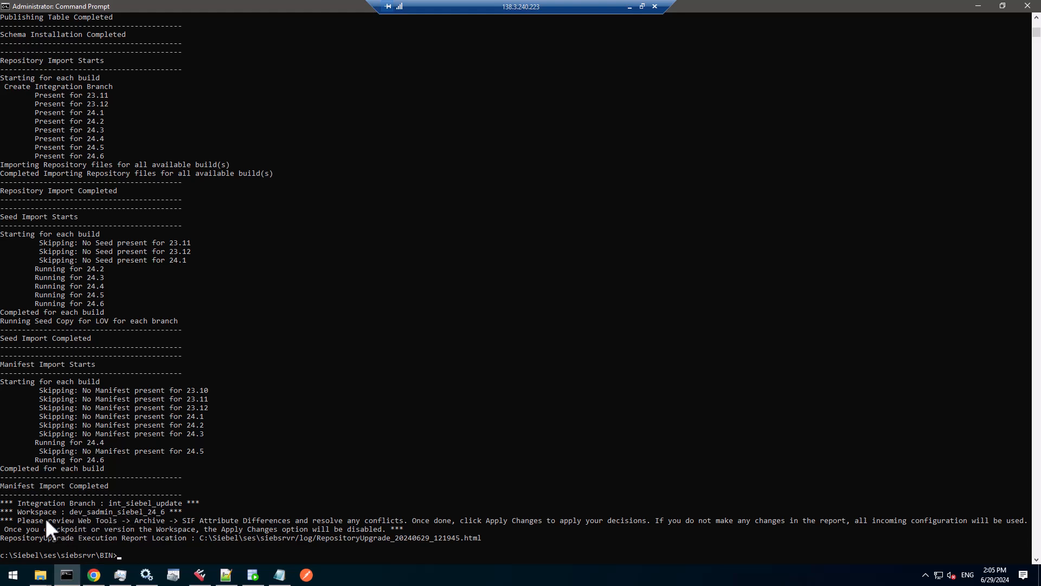
# Review the completed upgrade's closing messages, covering the SIF Attribute Differences instructions, the integration branch and the workspace name.
pyautogui.click(19, 522)
pyautogui.moveTo(57, 520); pyautogui.dragTo(75, 518)
pyautogui.moveTo(172, 519); pyautogui.dragTo(519, 517)
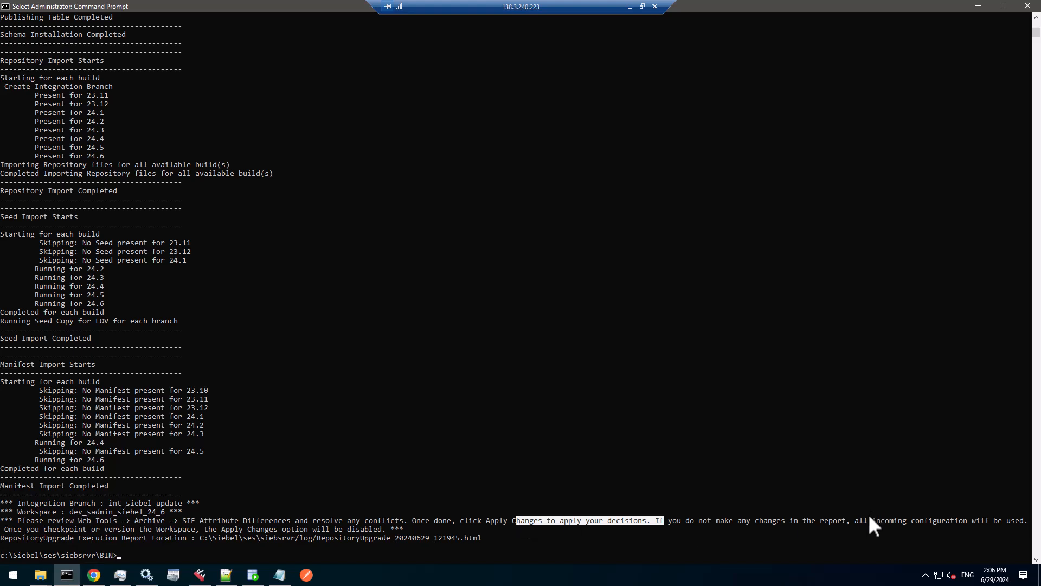
pyautogui.click(856, 521)
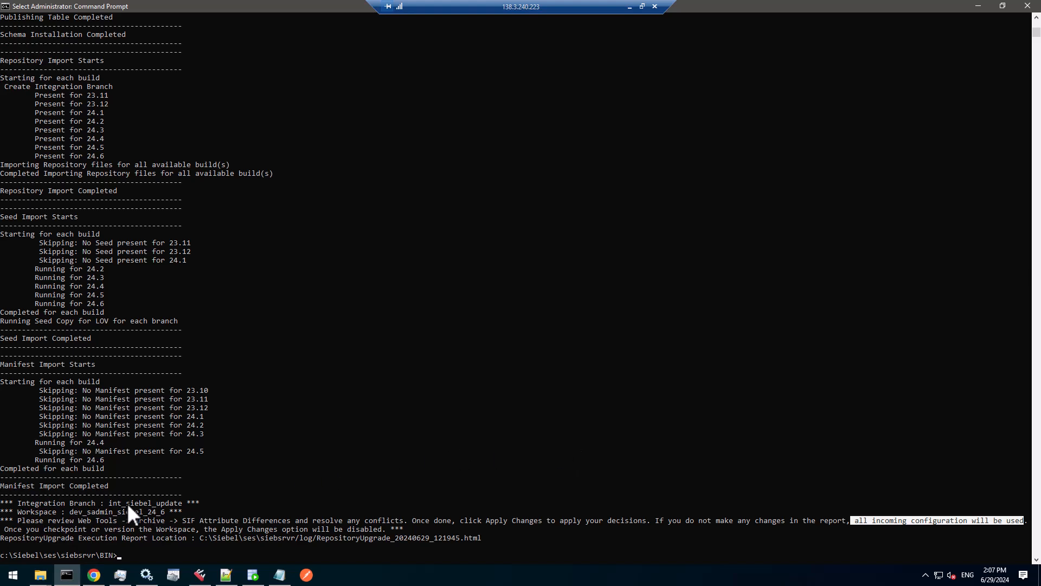
pyautogui.moveTo(109, 504); pyautogui.dragTo(157, 503)
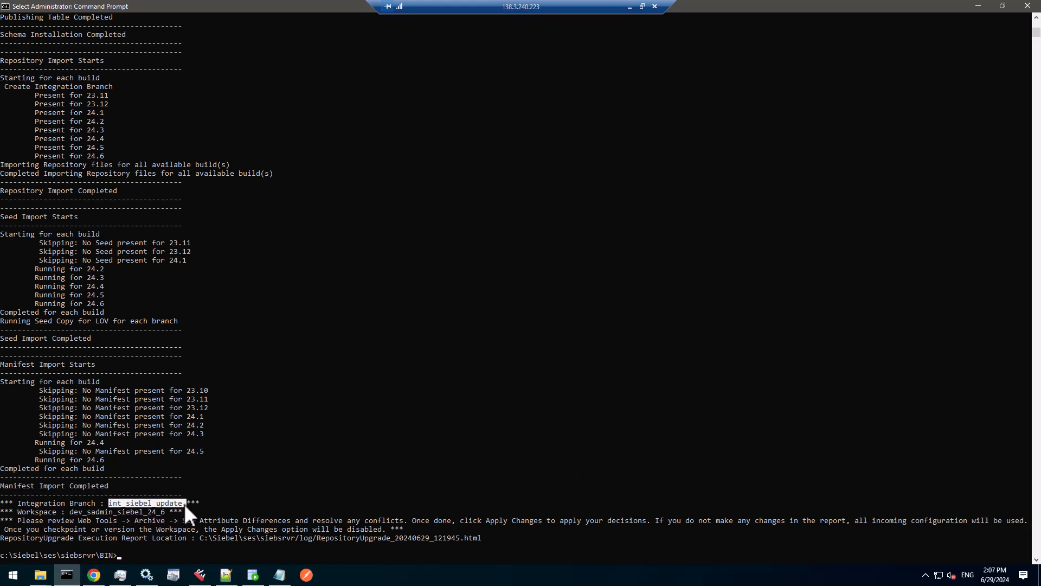
pyautogui.moveTo(67, 509); pyautogui.dragTo(112, 515)
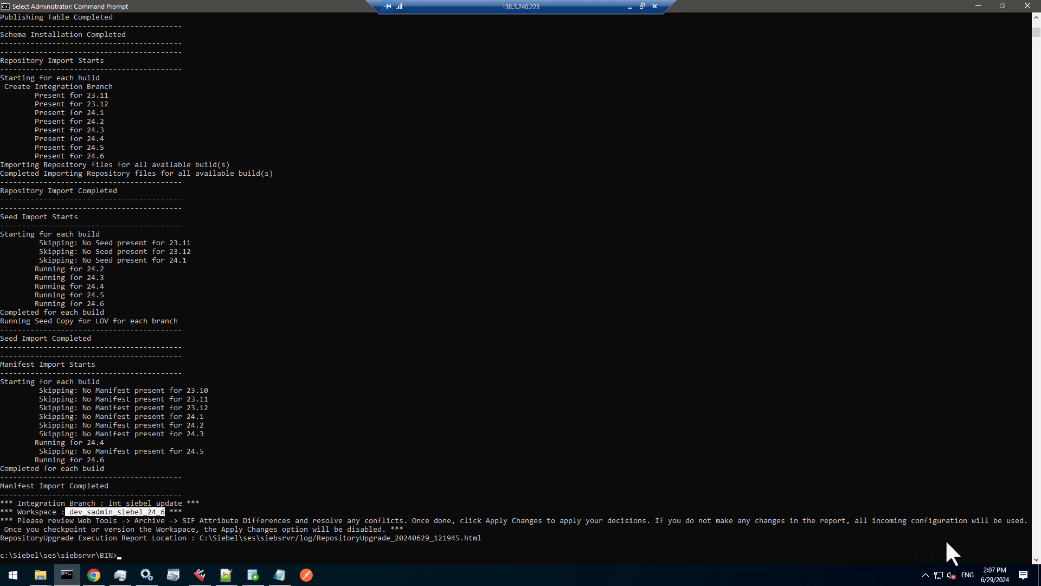
# Switch to Chrome, log in to Siebel Web Tools with the prefilled credentials and open the workspace dashboard.
pyautogui.hotkey('alt', 'Tab')
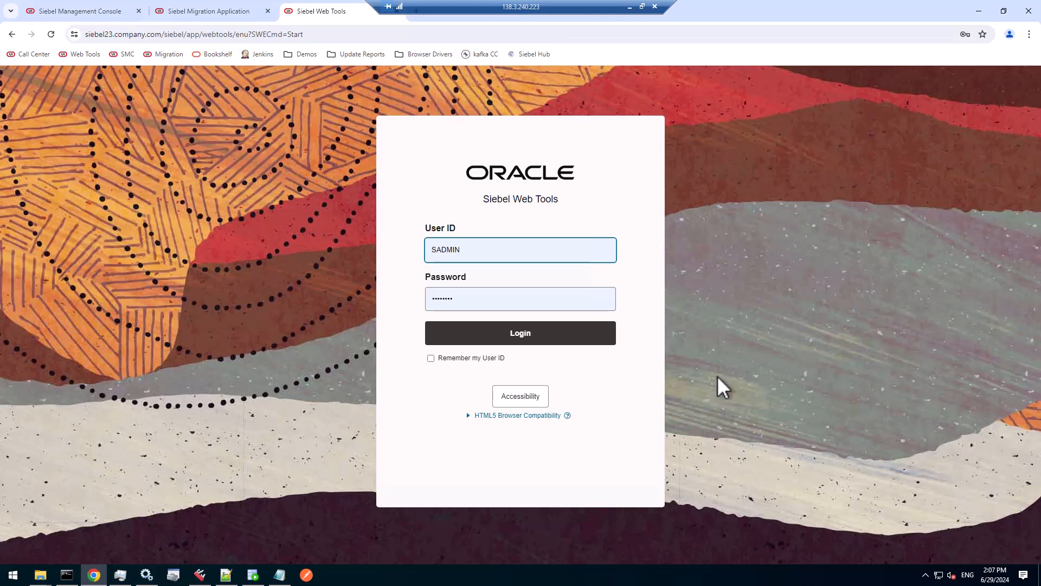
pyautogui.click(522, 335)
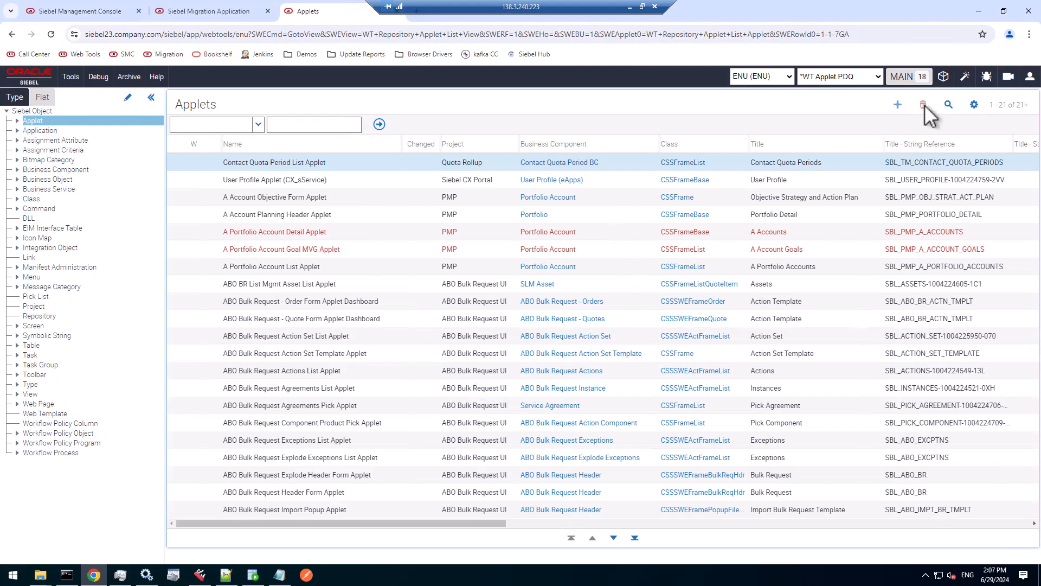
pyautogui.click(944, 80)
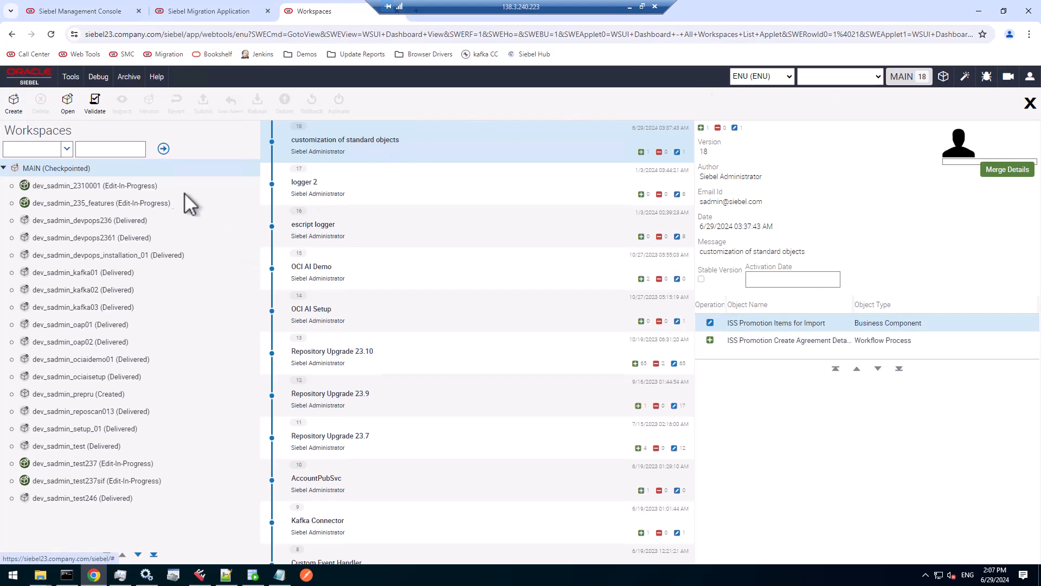
# Review int_ru and its child int_siebel_update in the workspace tree, and open the dev_sadmin_siebel_24_6 workspace beneath them.
pyautogui.click(164, 149)
pyautogui.click(138, 554)
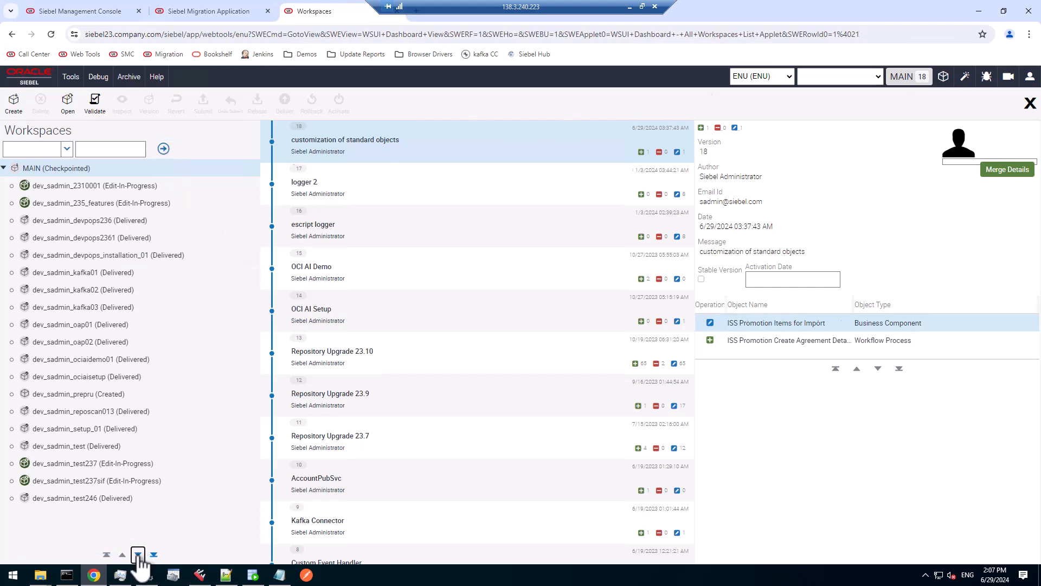
pyautogui.click(69, 463)
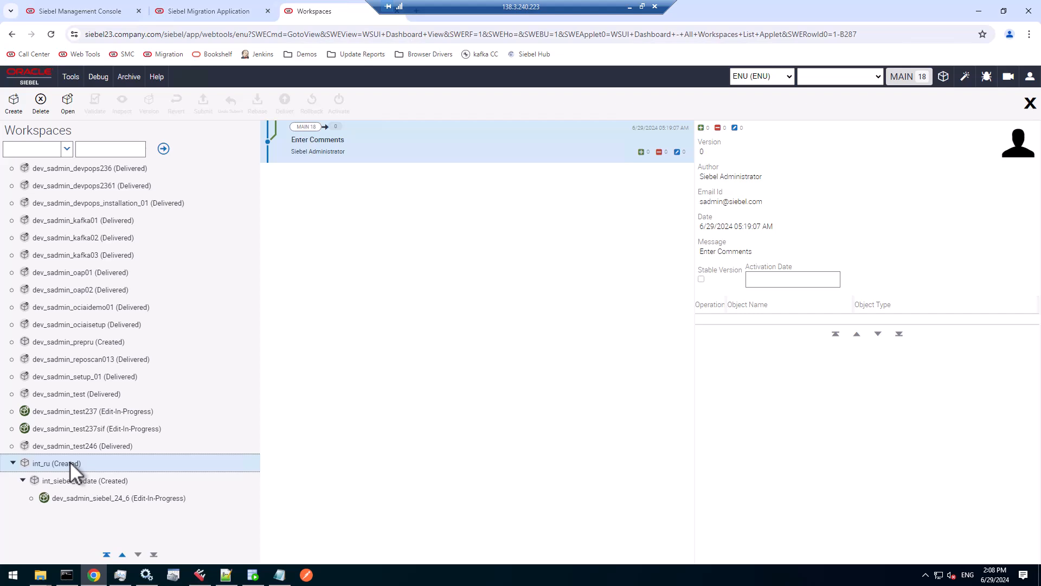
pyautogui.click(85, 486)
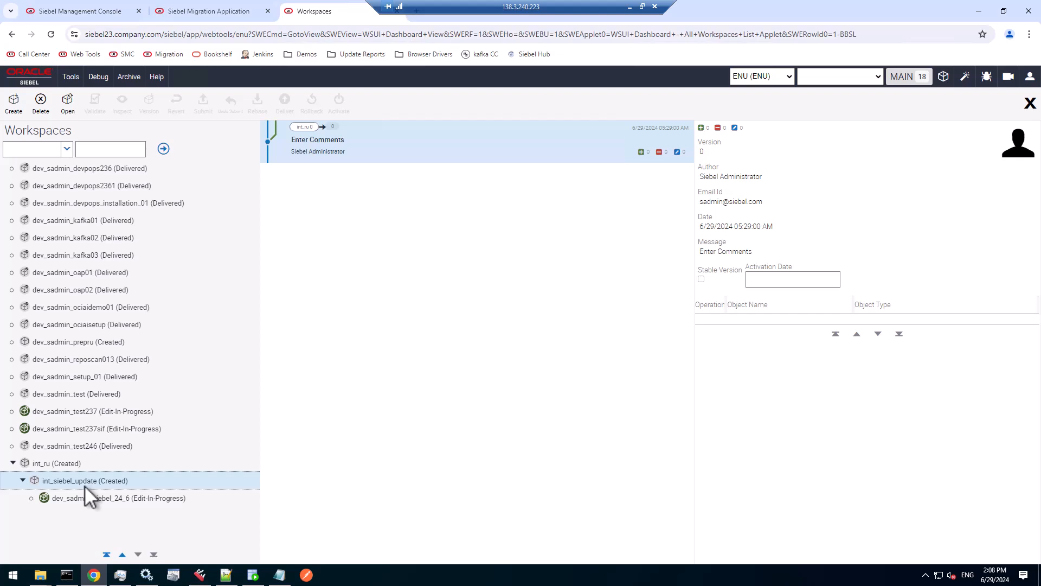
pyautogui.click(93, 497)
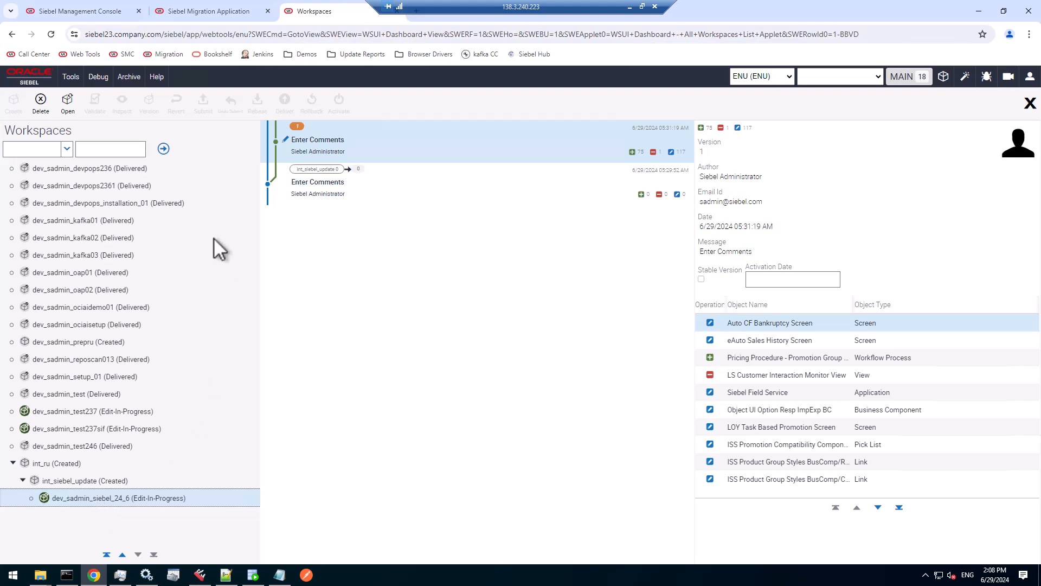
pyautogui.click(67, 102)
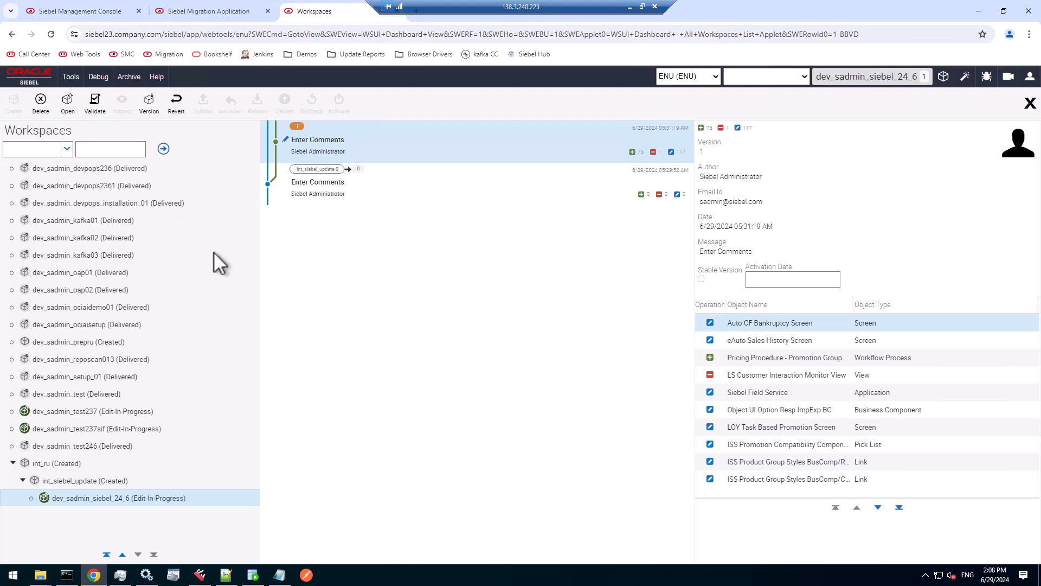
# Display the SIF Attribute Differences for the open workspace, with the object explorer collapsed and the page enlarged.
pyautogui.click(135, 81)
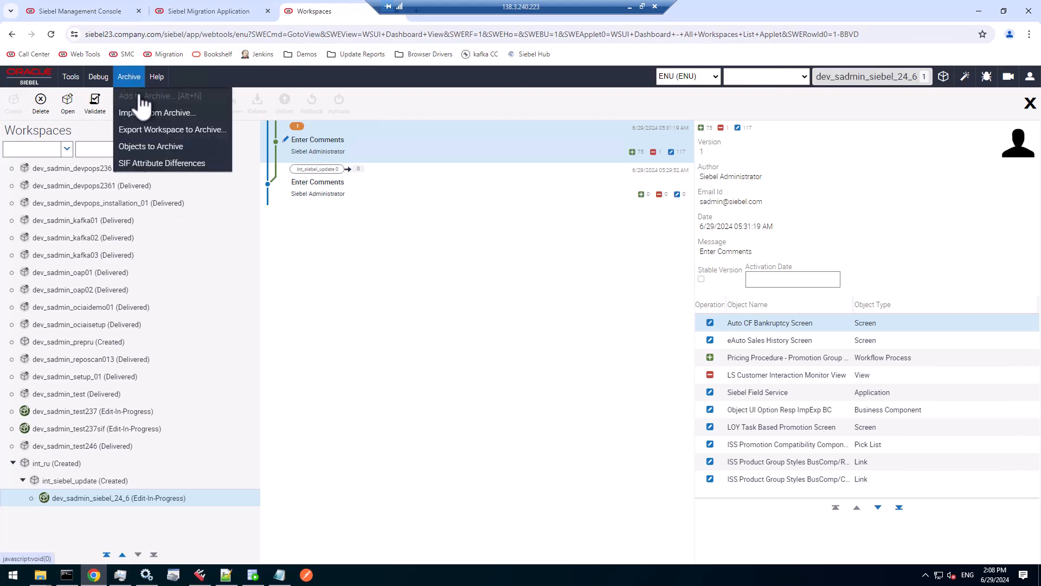
pyautogui.click(155, 165)
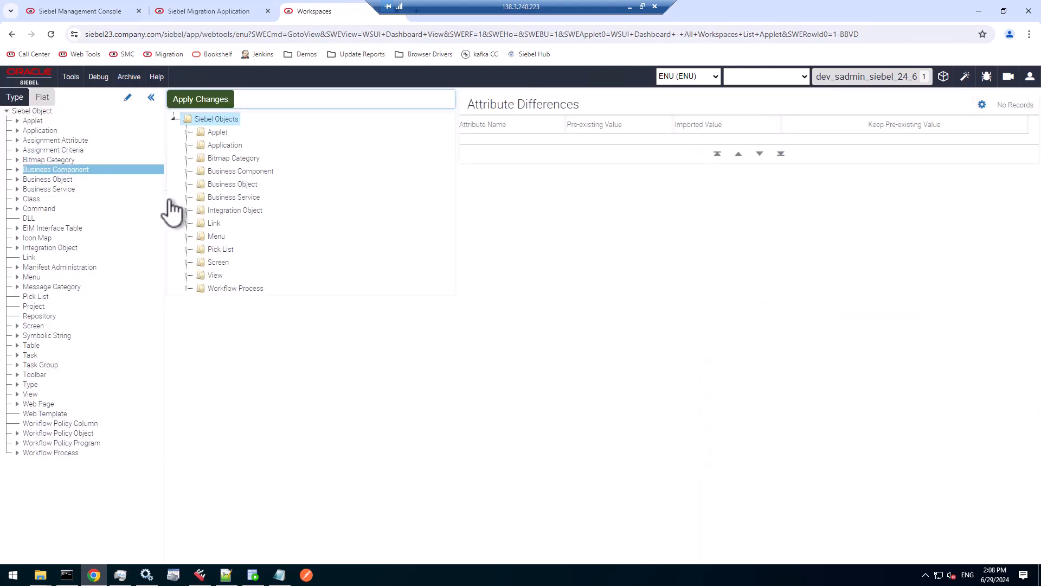
pyautogui.click(151, 97)
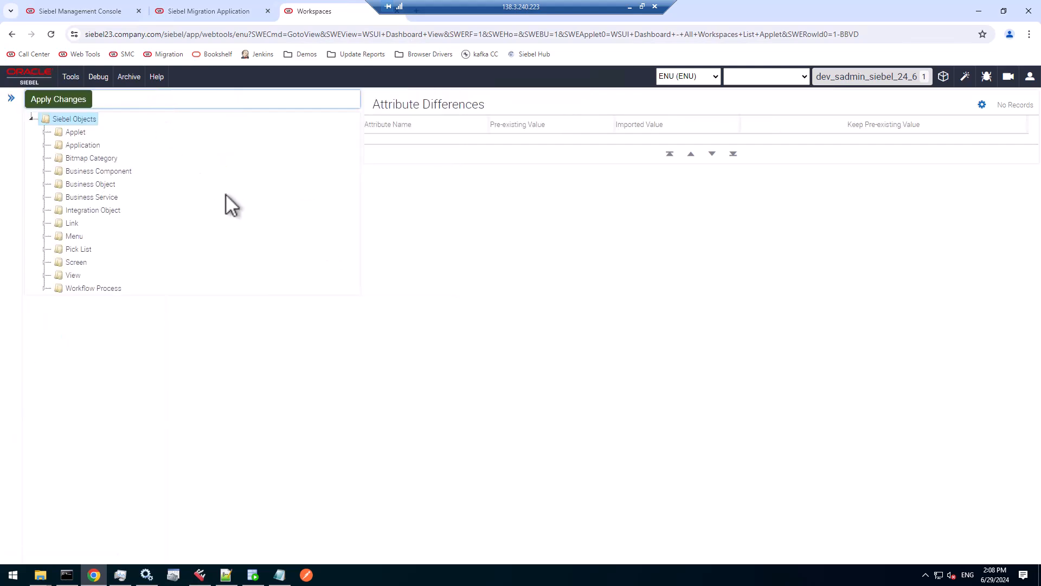
pyautogui.hotkey('ctrl', '+')
pyautogui.hotkey('ctrl', '+')
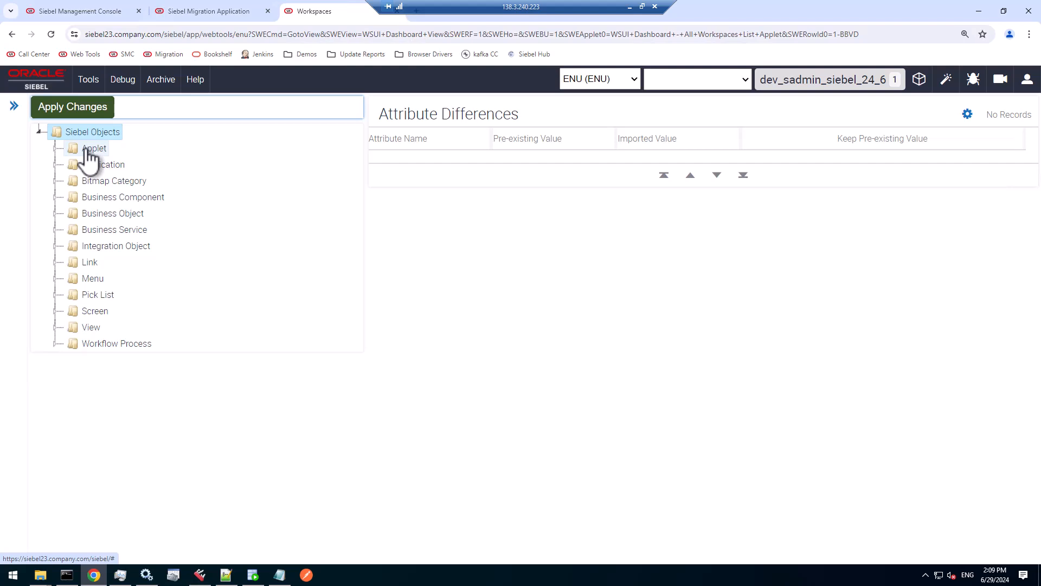
# Expand the Applet group and compare the imported and pre-existing HTML Number Of Rows values for Activity List Applet (WCC Home).
pyautogui.click(54, 150)
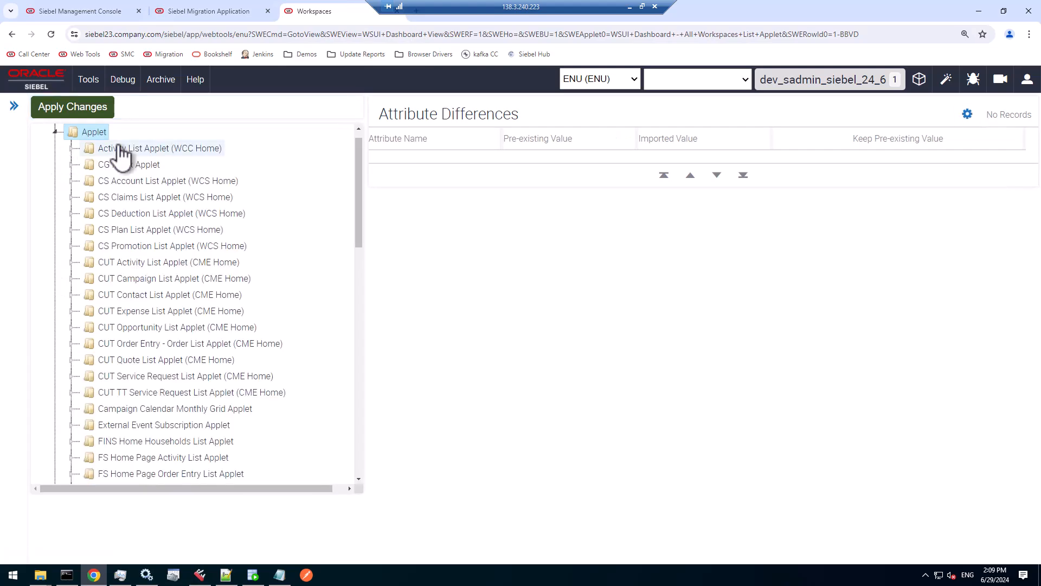
pyautogui.moveTo(358, 176)
pyautogui.mouseDown()
pyautogui.moveTo(357, 393)
pyautogui.moveTo(369, 168)
pyautogui.mouseUp()
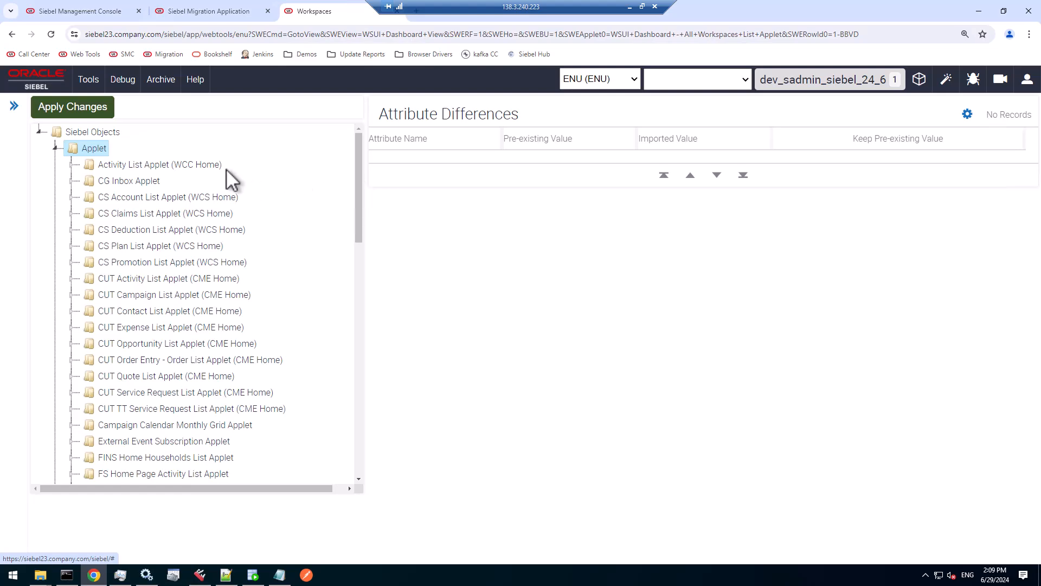
pyautogui.click(209, 168)
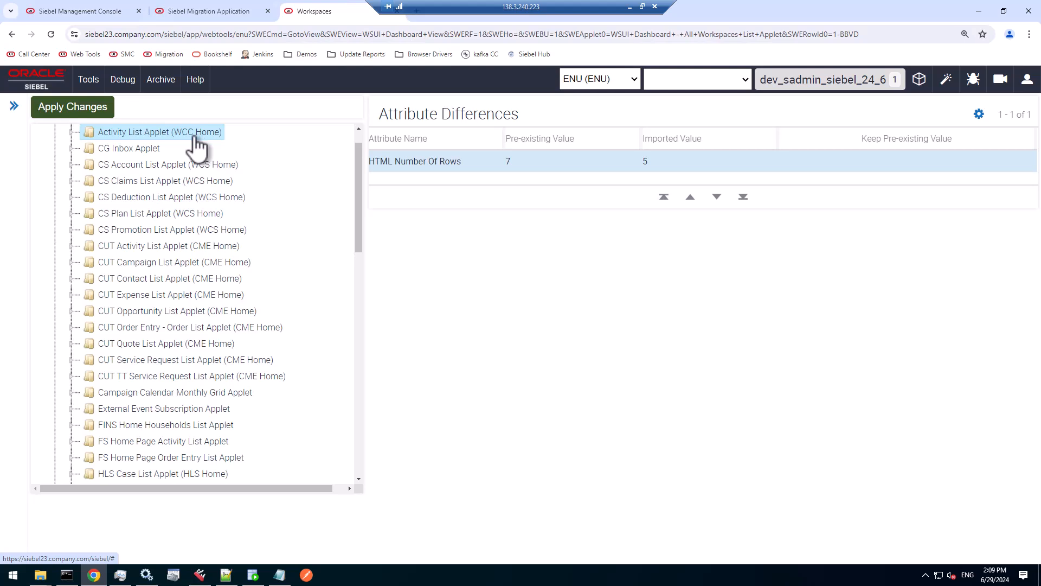
pyautogui.click(661, 167)
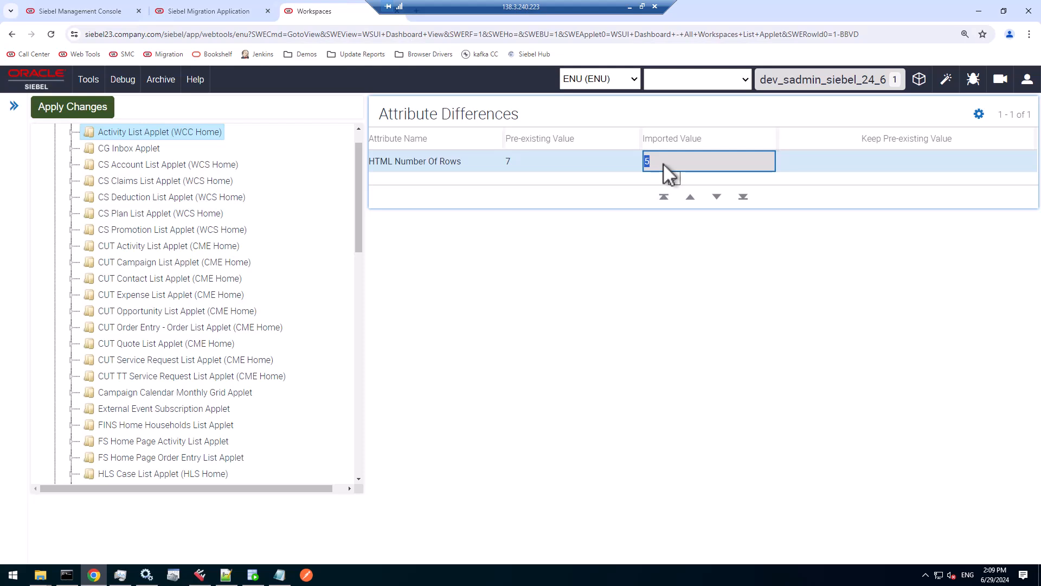
pyautogui.click(581, 166)
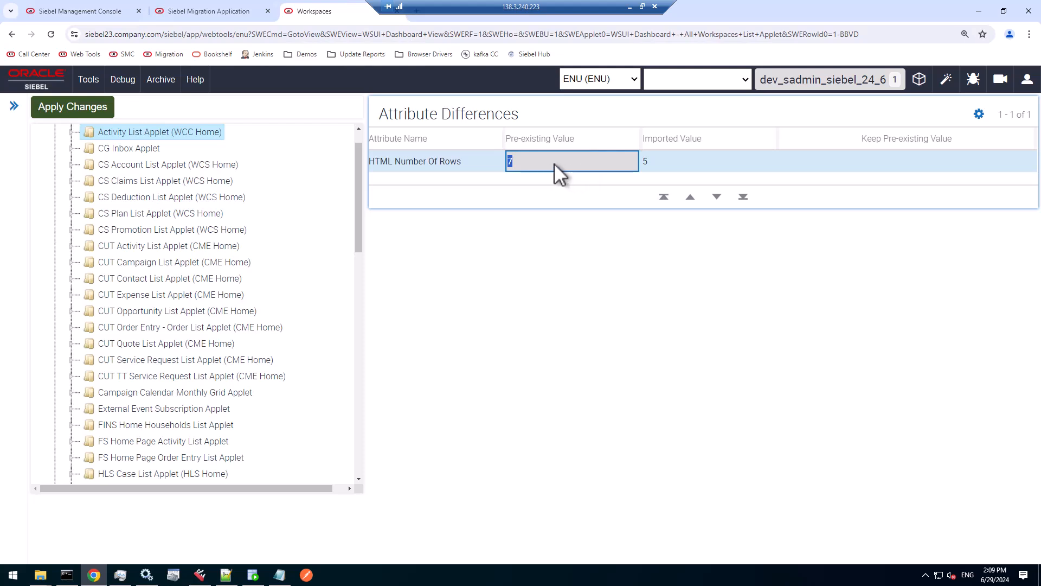
# Enable Keep Pre-existing Value for HTML Number Of Rows, compare both values, and clear the option again.
pyautogui.click(890, 165)
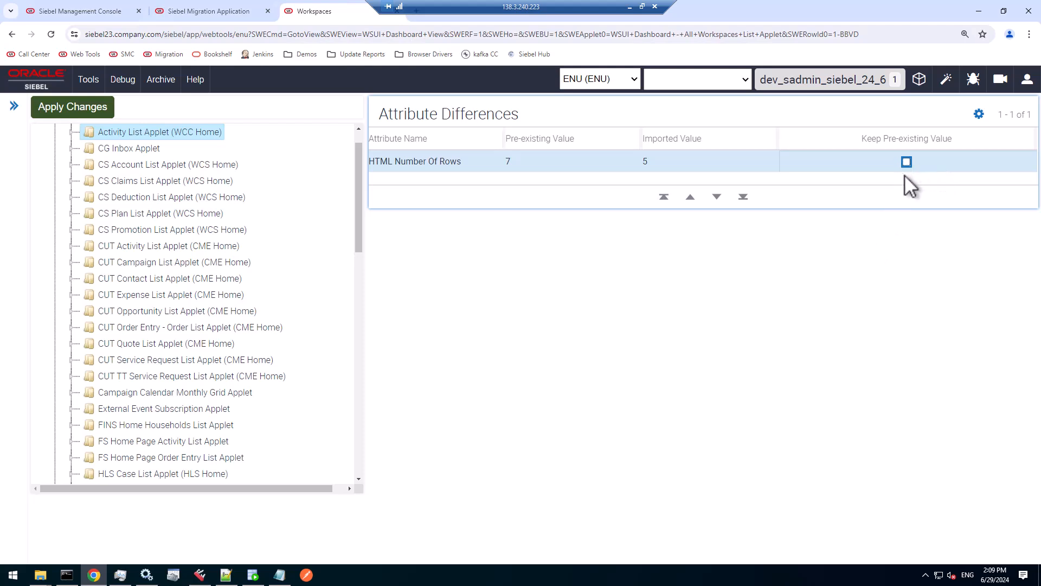
pyautogui.click(725, 165)
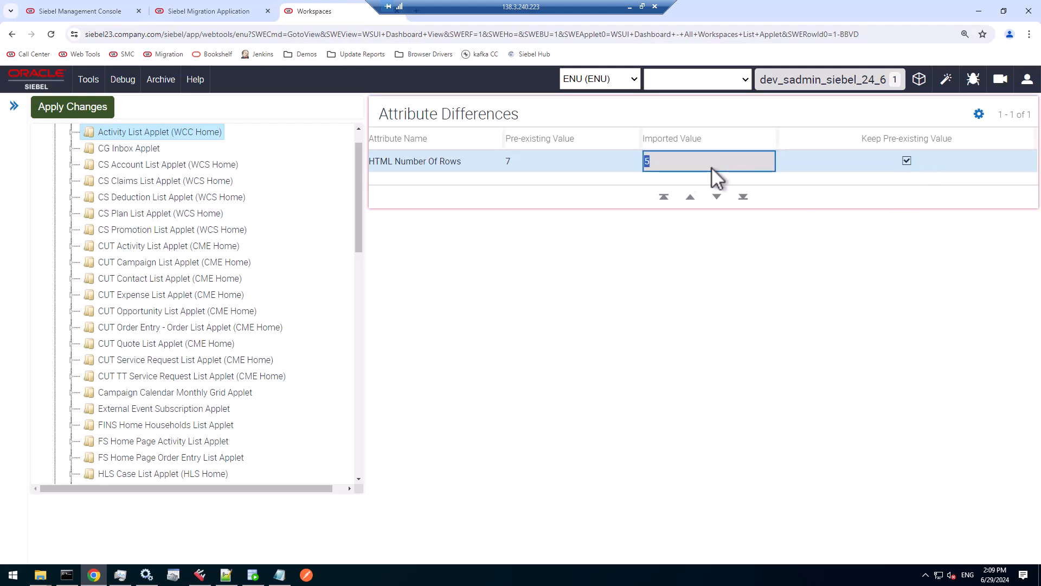
pyautogui.click(545, 164)
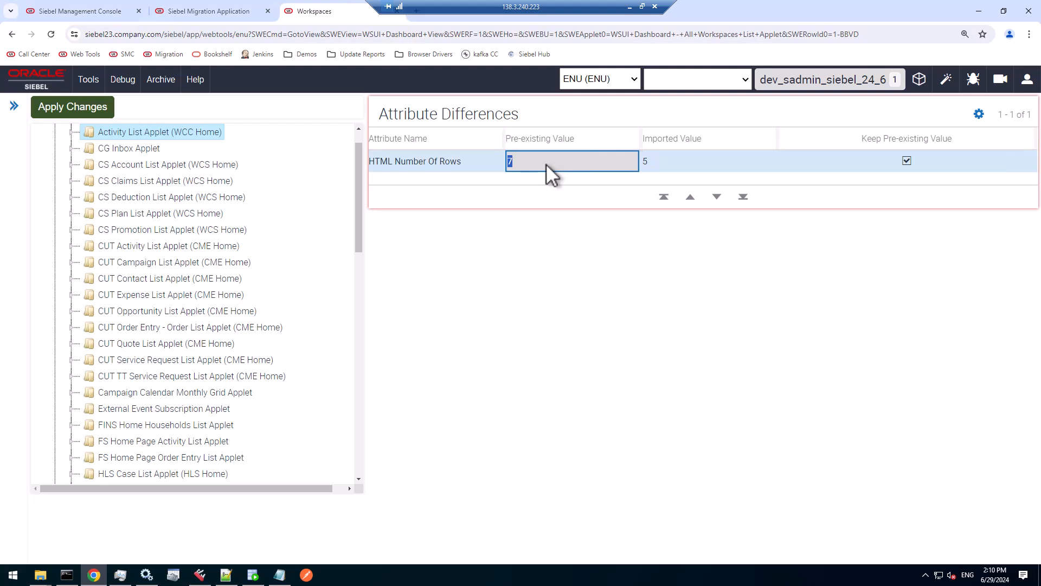
pyautogui.click(910, 162)
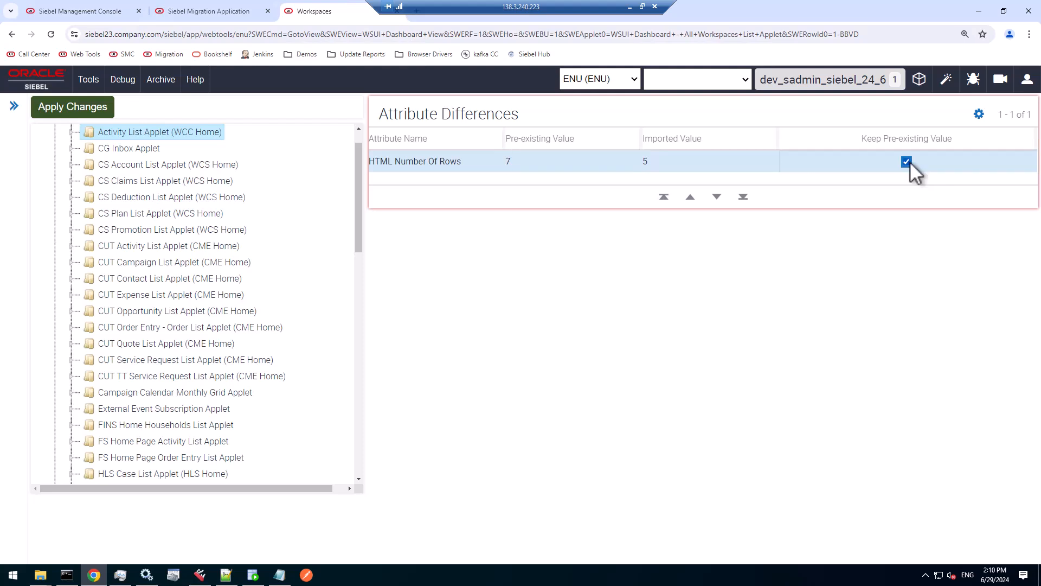
pyautogui.click(562, 165)
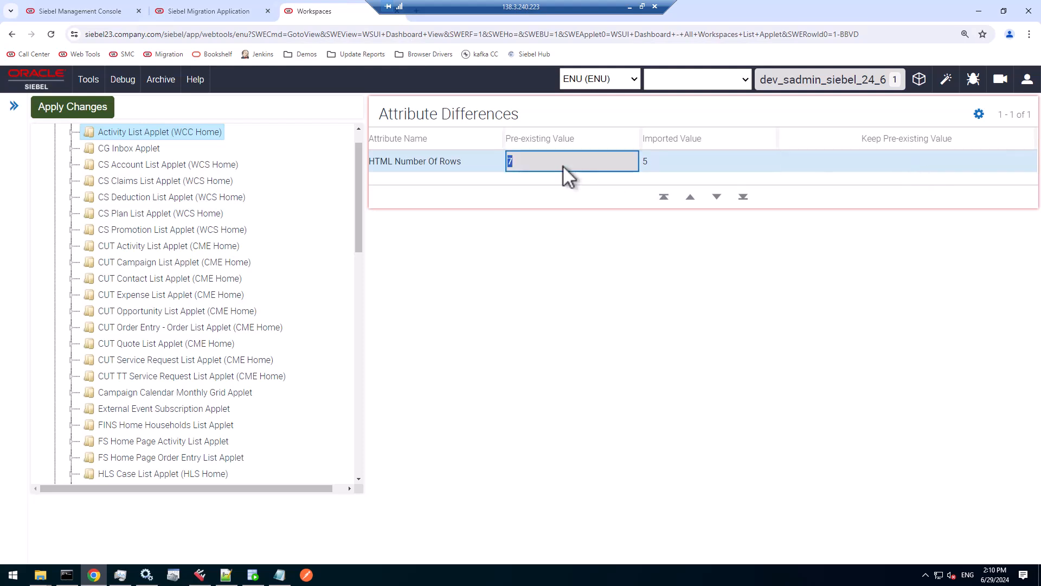
pyautogui.click(923, 125)
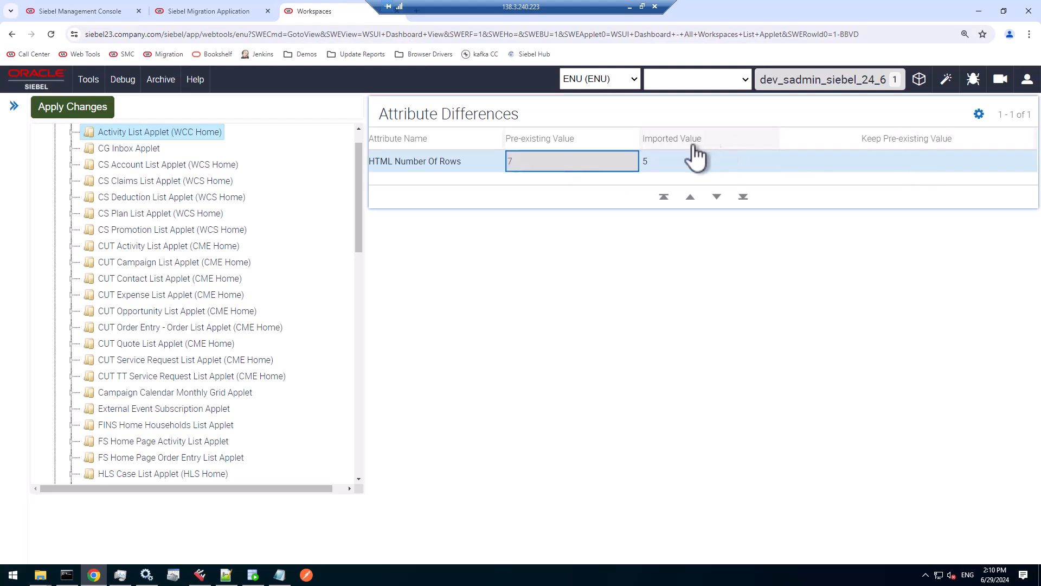
# Collapse the Applet group and examine which objects the Application group contains, leaving both groups collapsed.
pyautogui.moveTo(359, 164); pyautogui.dragTo(361, 138)
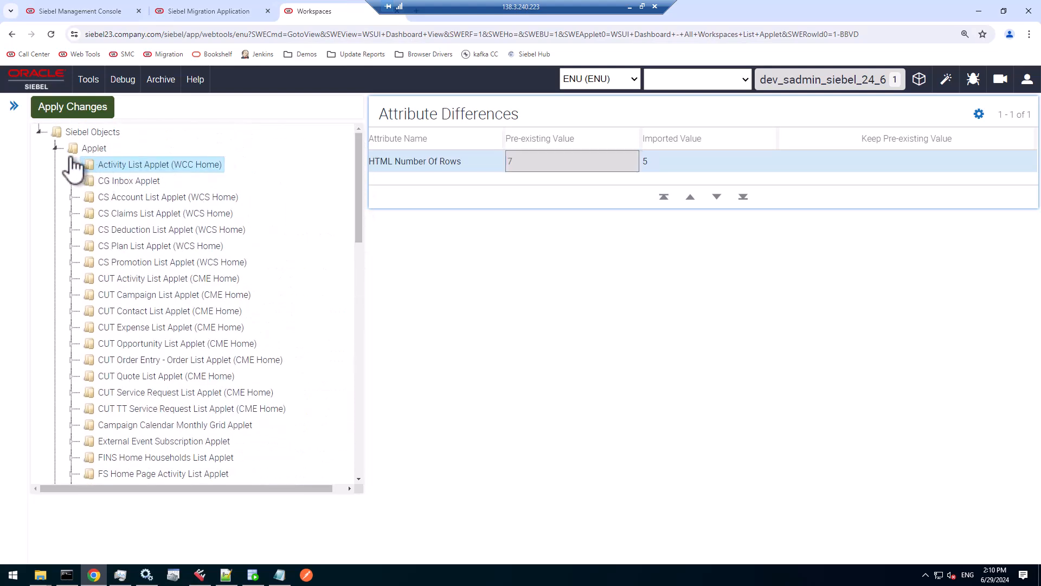
pyautogui.click(57, 148)
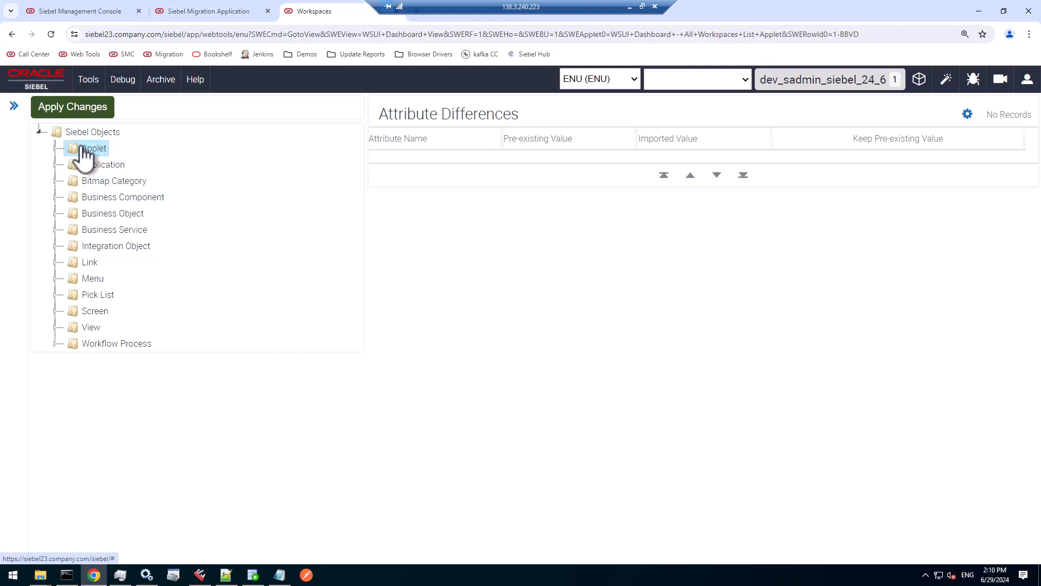
pyautogui.click(54, 166)
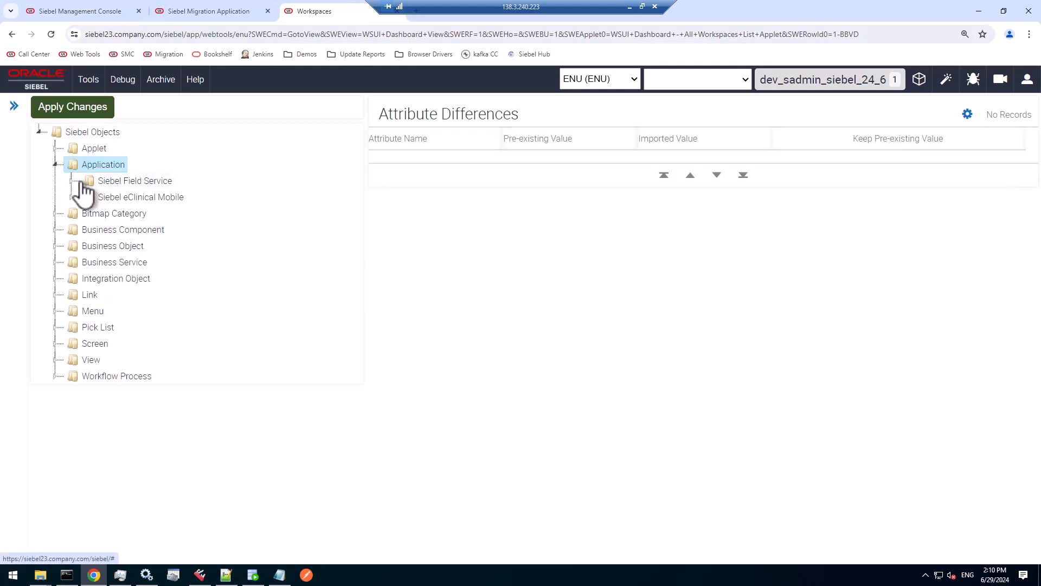
pyautogui.click(53, 164)
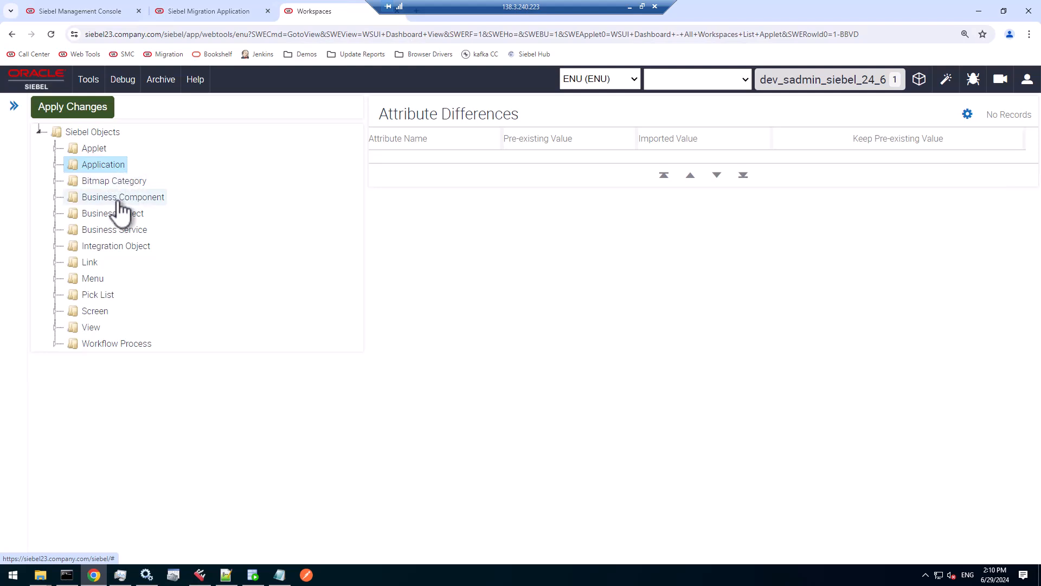
# Expand the Business Component group and compare the pre-existing and imported Comments values of ISS Promotion Items for Import.
pyautogui.click(60, 206)
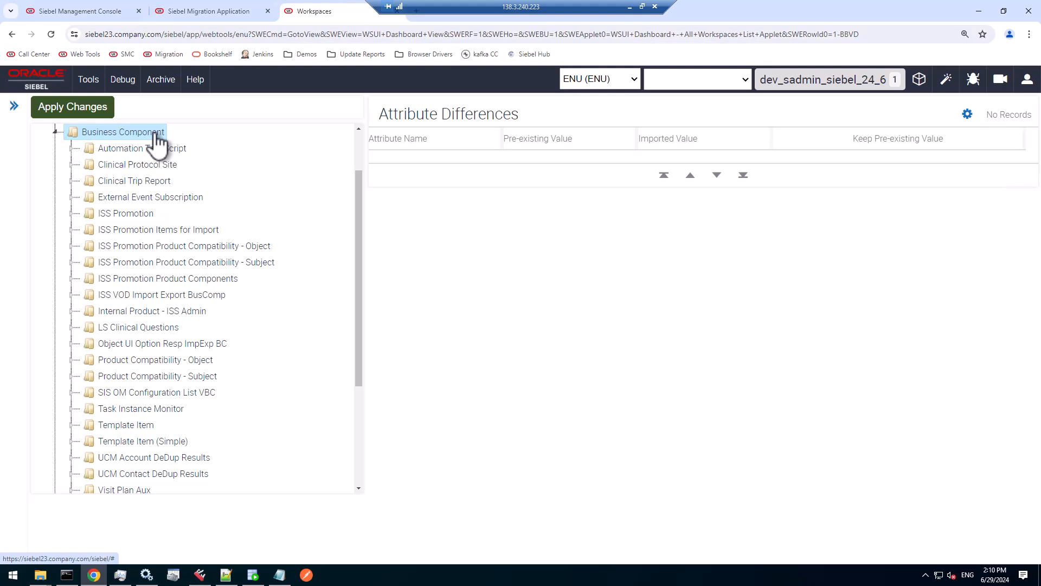
pyautogui.click(184, 229)
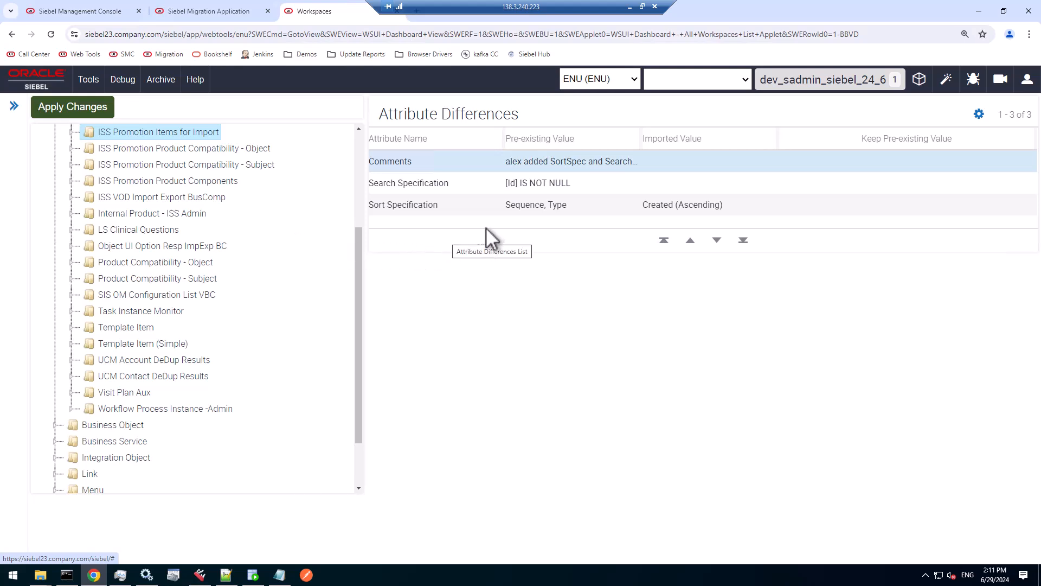
pyautogui.click(557, 162)
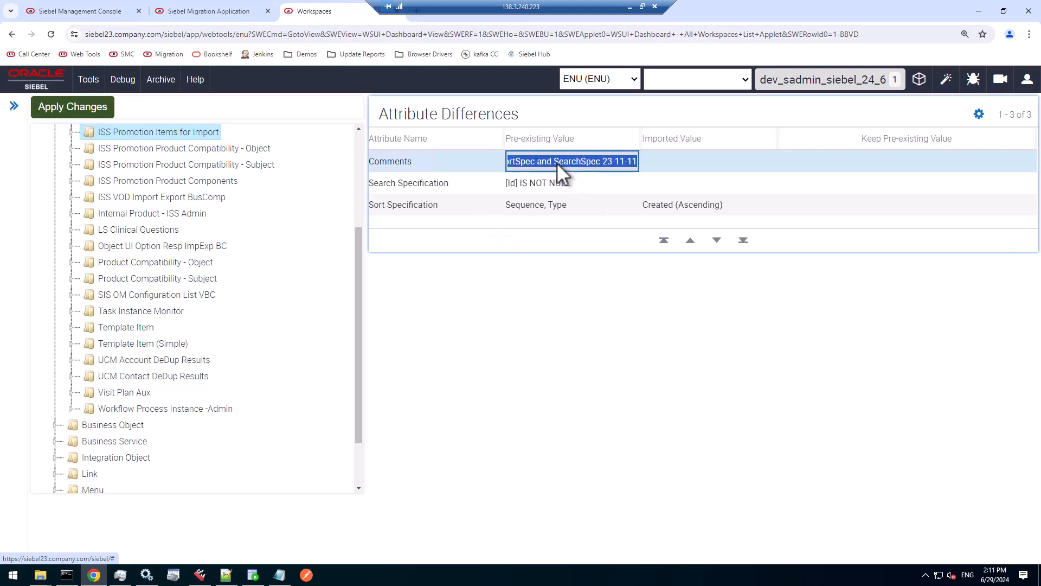
pyautogui.click(460, 159)
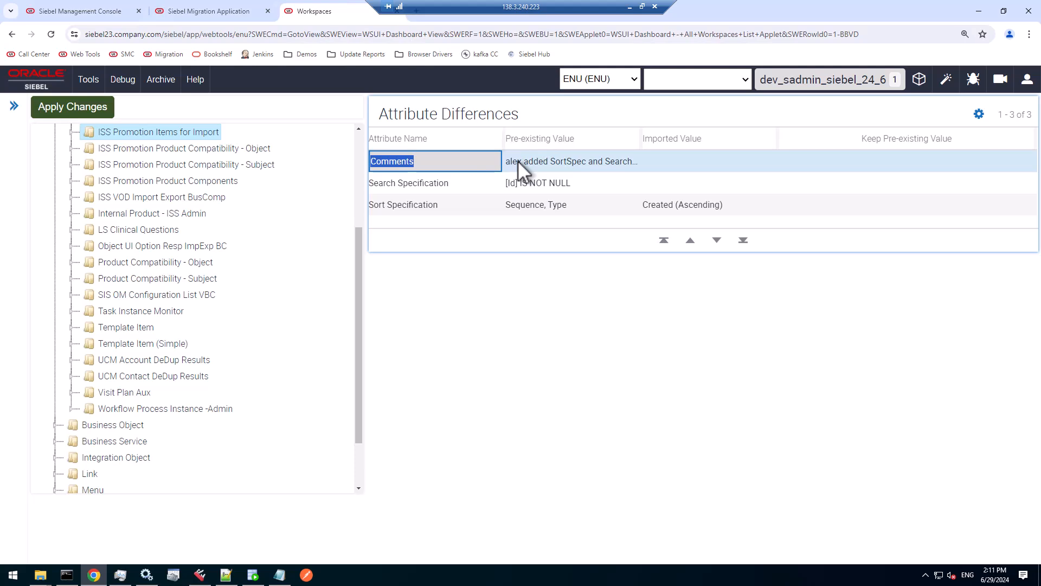
pyautogui.click(675, 164)
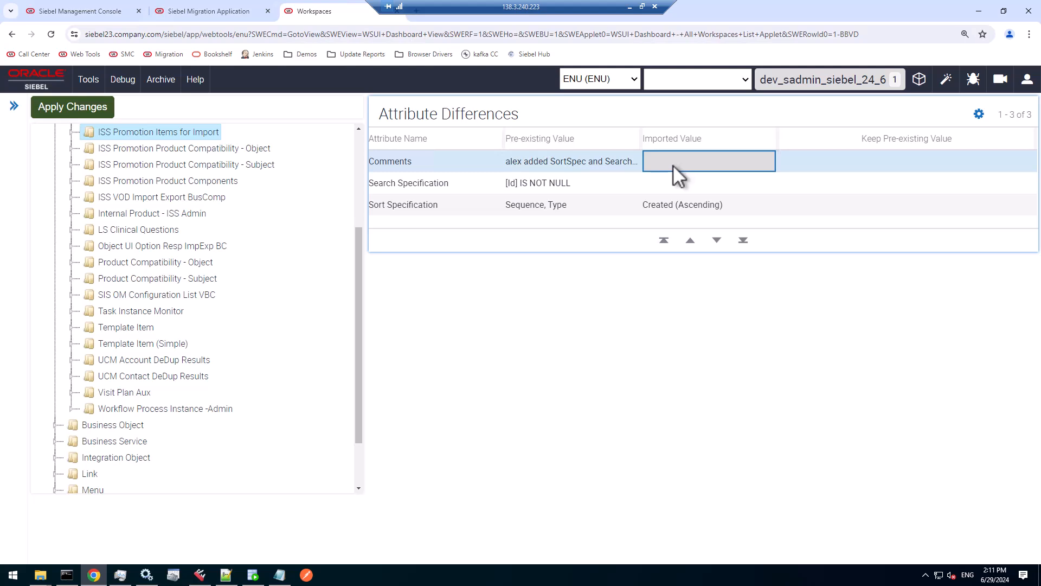
pyautogui.click(618, 168)
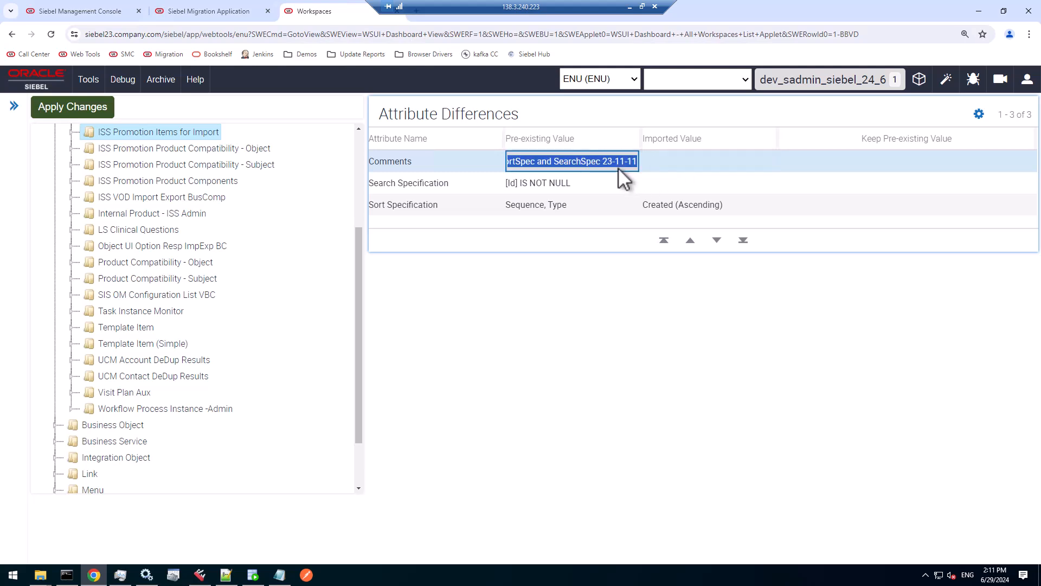
pyautogui.click(694, 161)
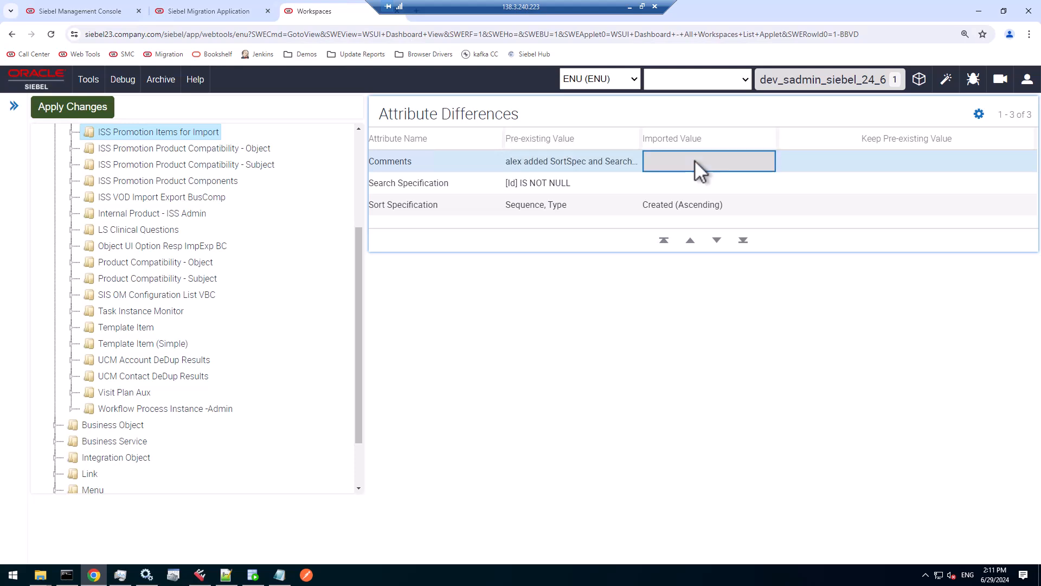
# Enable Keep Pre-existing Value for the Comments and Search Specification attributes of ISS Promotion Items for Import.
pyautogui.click(902, 164)
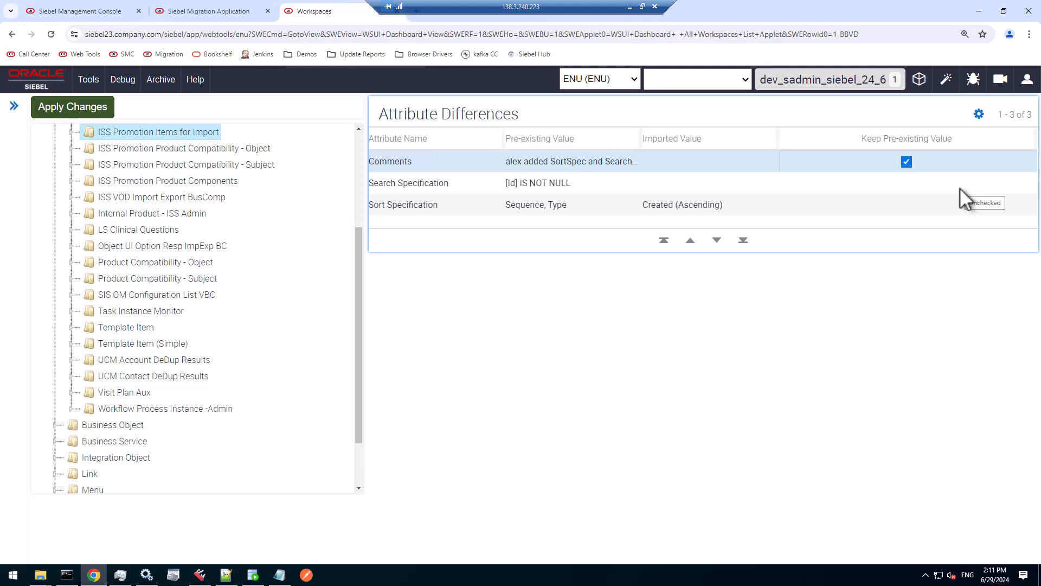
pyautogui.click(749, 167)
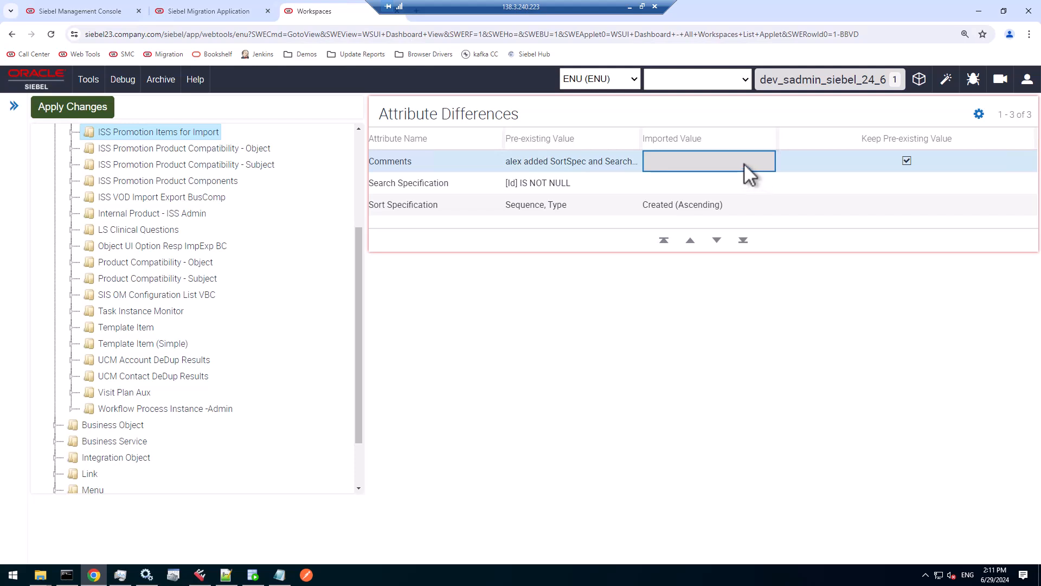
pyautogui.click(588, 160)
pyautogui.click(683, 161)
pyautogui.click(694, 186)
pyautogui.click(908, 184)
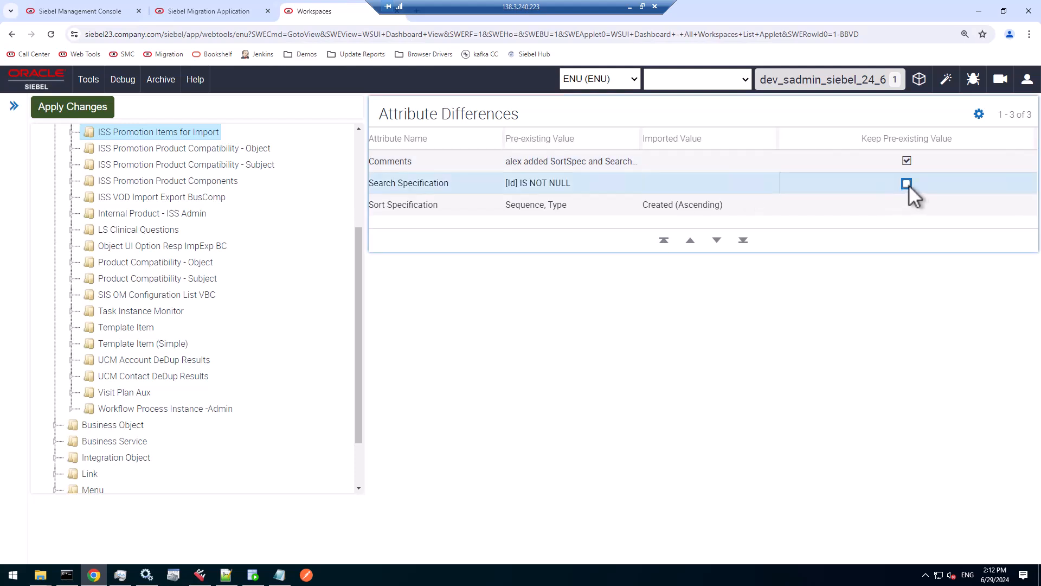
pyautogui.click(727, 206)
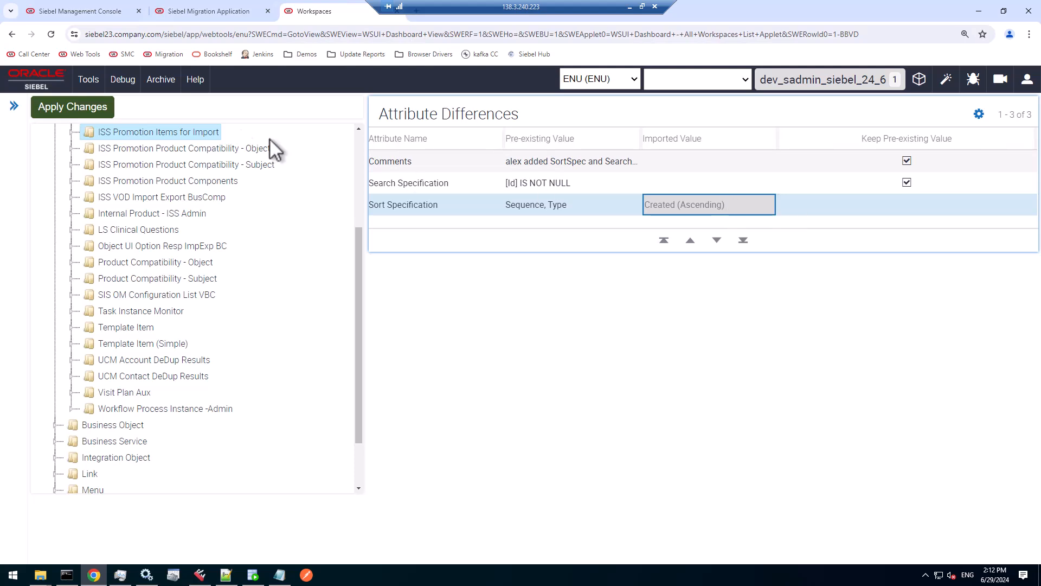
# Expand the fields of ISS Promotion Items for Import and compare the Comments and Required values of Grace Period UOM.
pyautogui.click(72, 133)
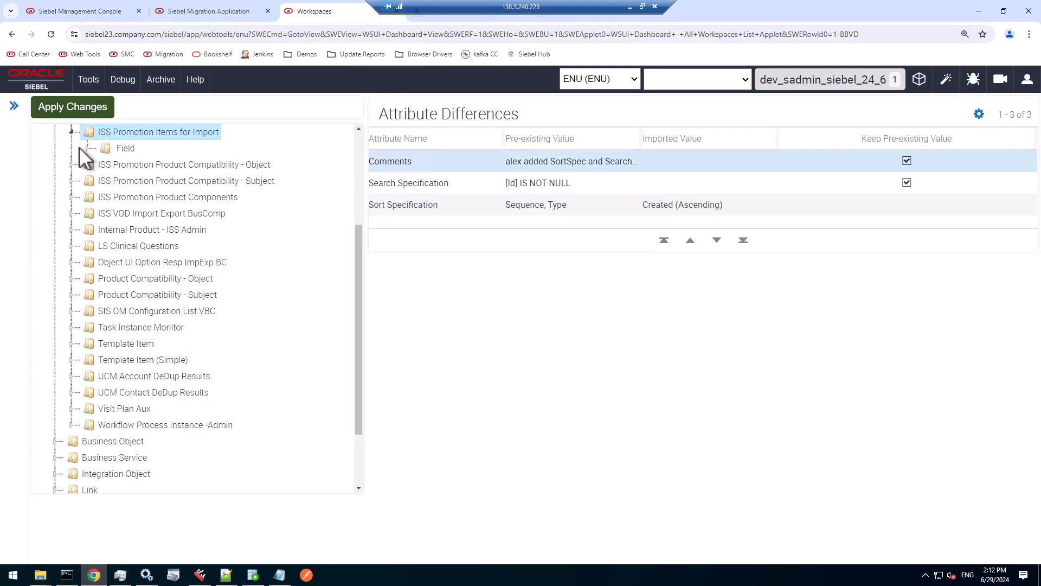
pyautogui.click(88, 149)
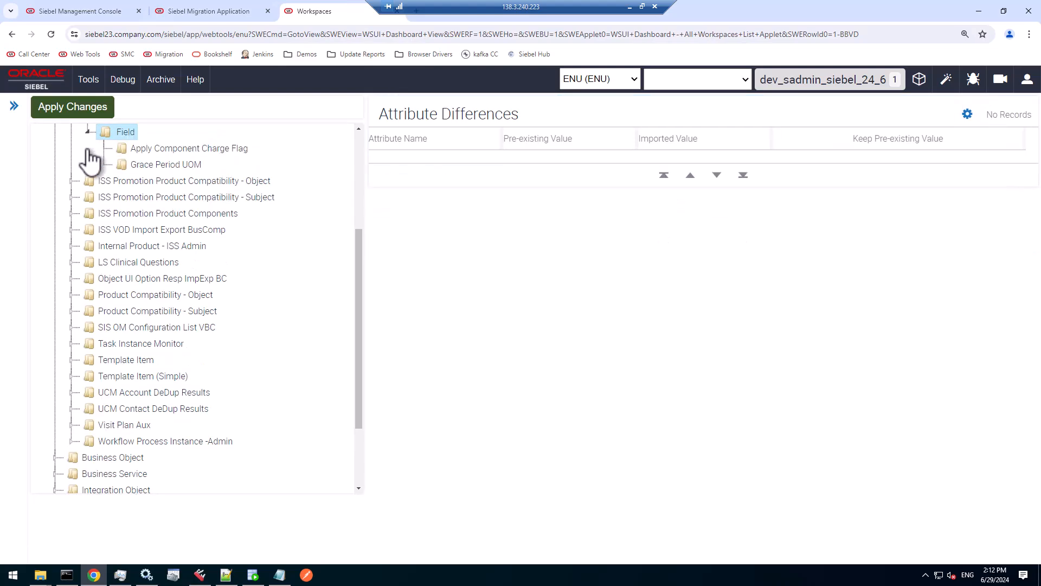
pyautogui.click(168, 166)
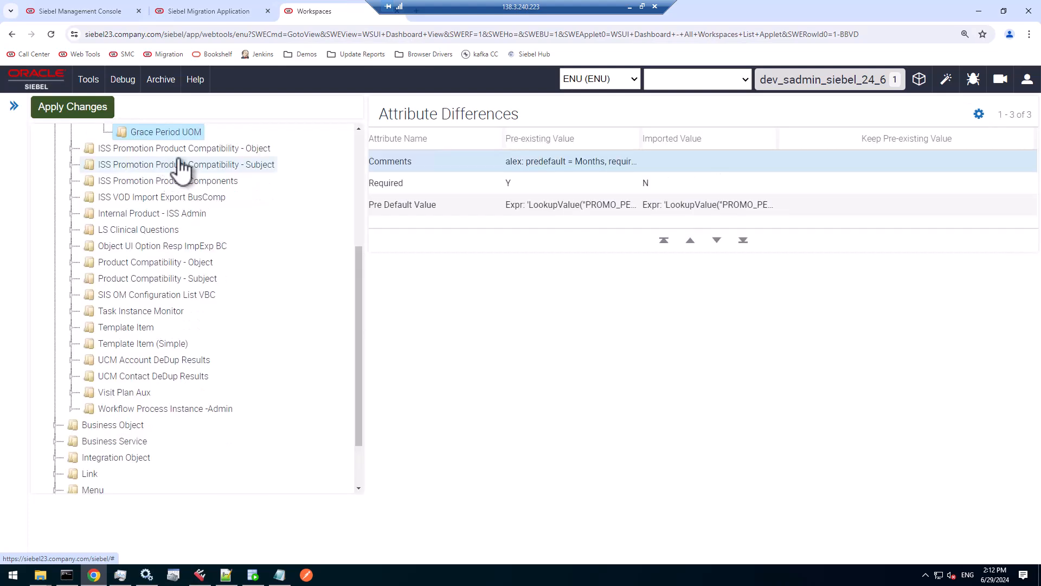
pyautogui.scroll(1, 250, 175)
pyautogui.scroll(1, 250, 175)
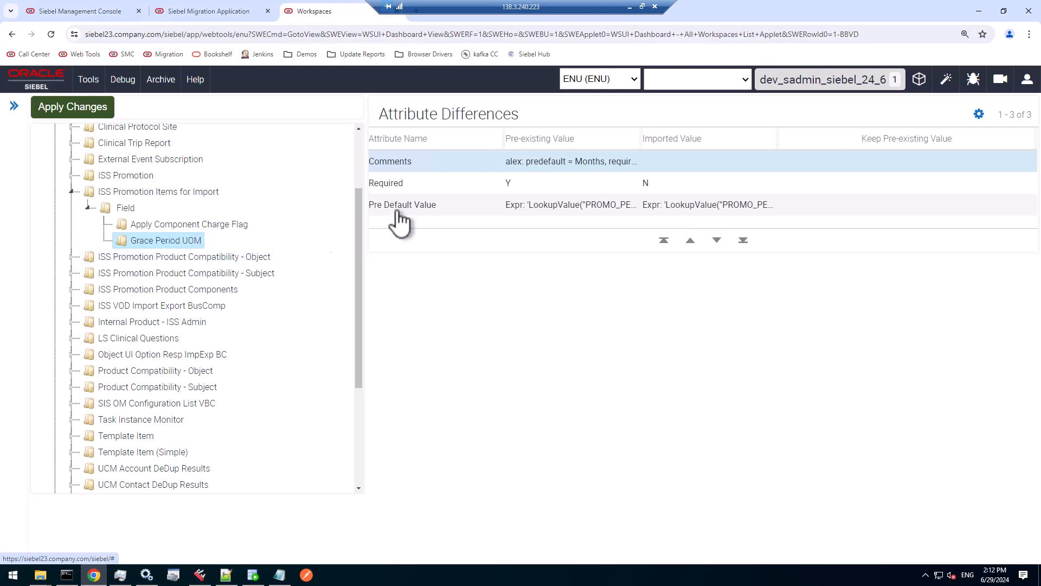
pyautogui.click(666, 161)
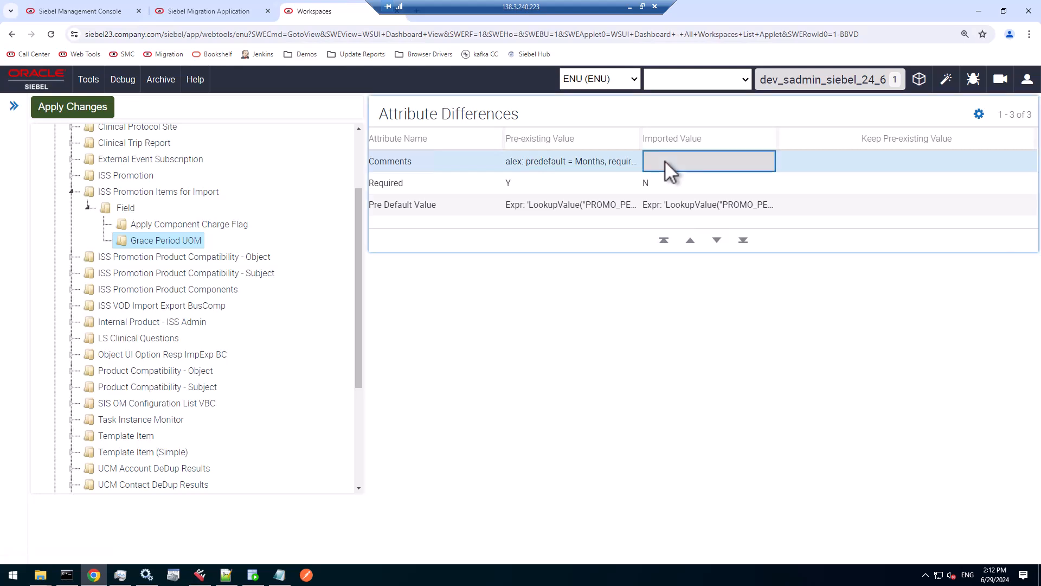
pyautogui.click(570, 160)
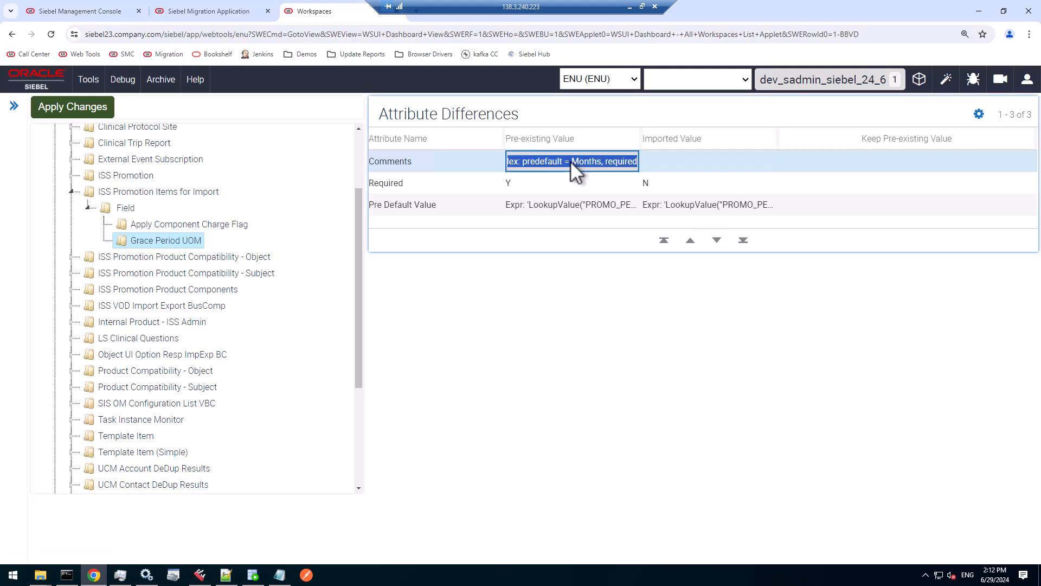
pyautogui.click(688, 184)
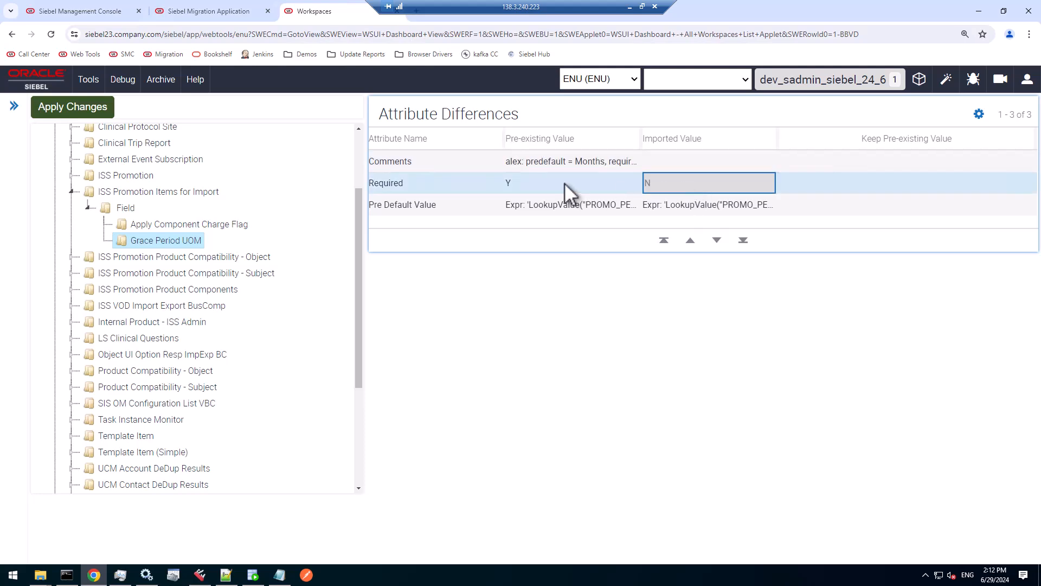
# Enable Keep Pre-existing Value for Grace Period UOM's Required, Comments and Pre Default Value attributes.
pyautogui.click(925, 183)
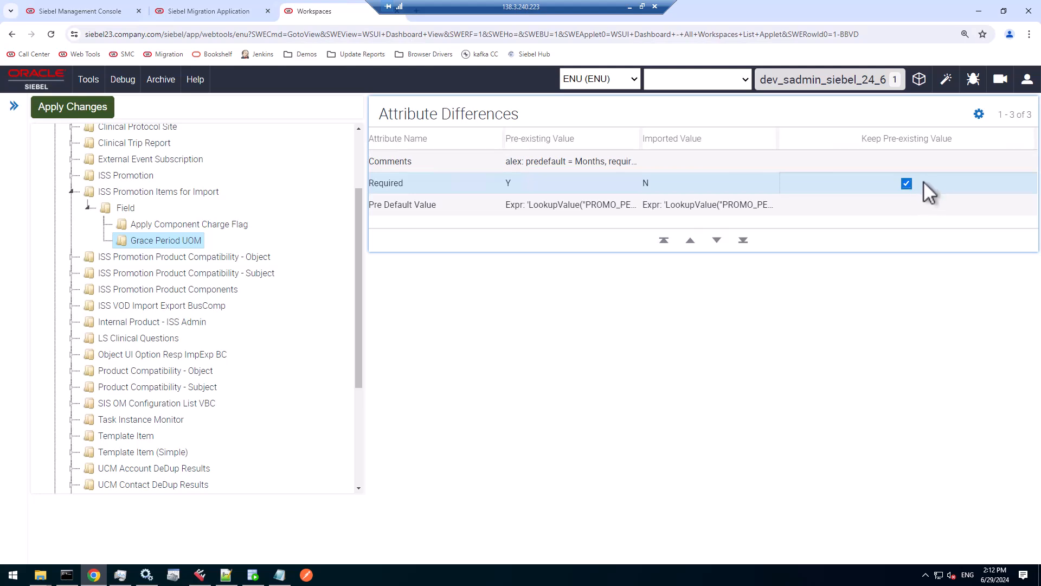
pyautogui.click(910, 162)
pyautogui.click(907, 162)
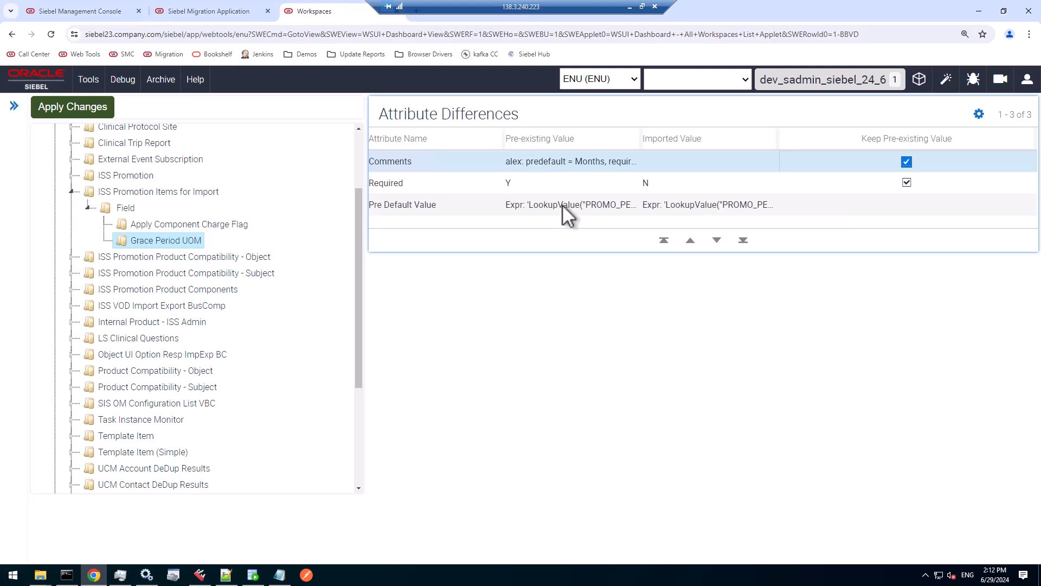
pyautogui.click(911, 206)
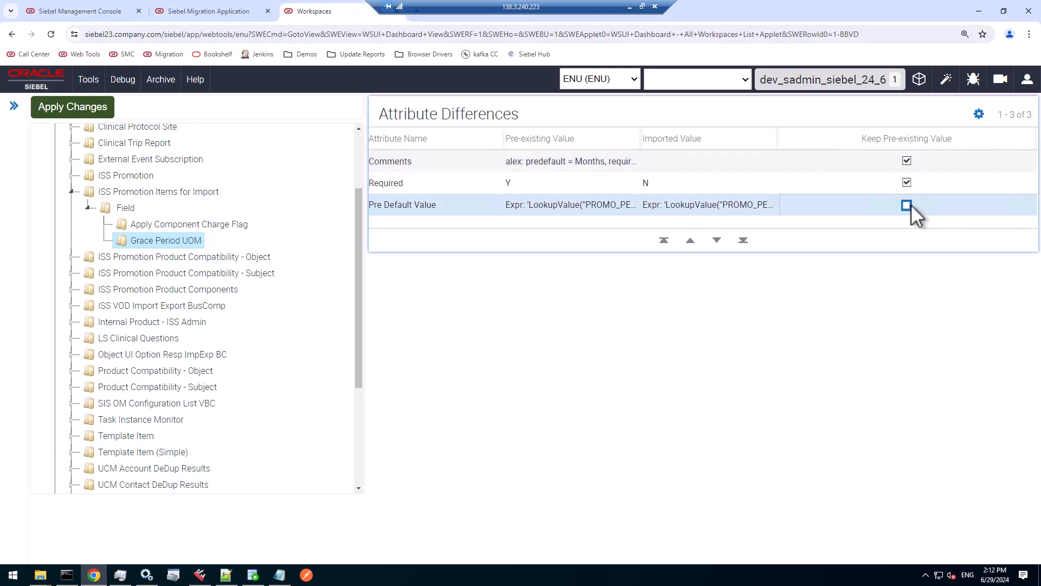
pyautogui.click(724, 184)
pyautogui.click(726, 164)
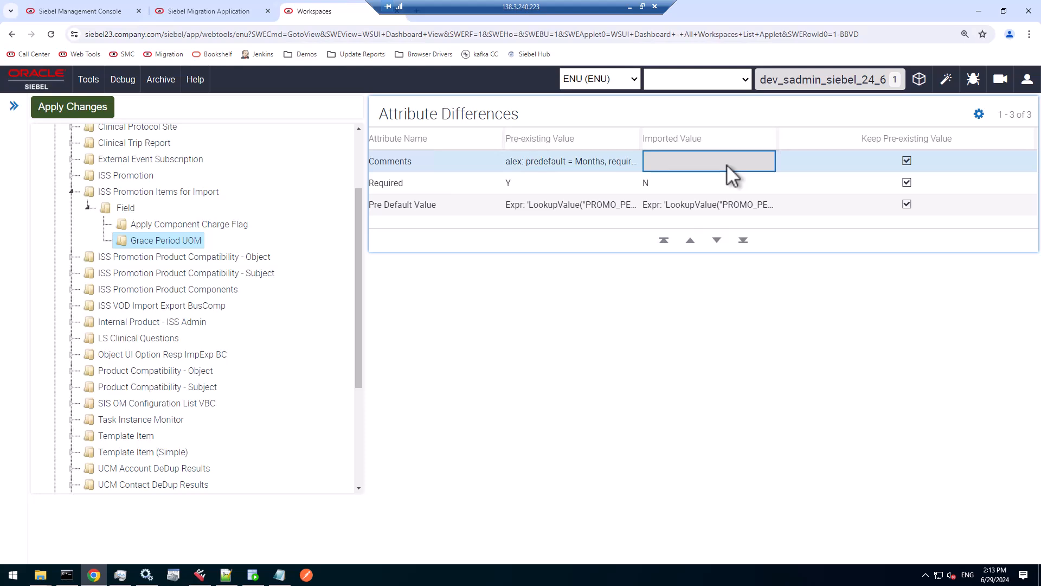
# Enable Keep Pre-existing Value for the Comments and Required attributes of the Apply Component Charge Flag field.
pyautogui.click(226, 225)
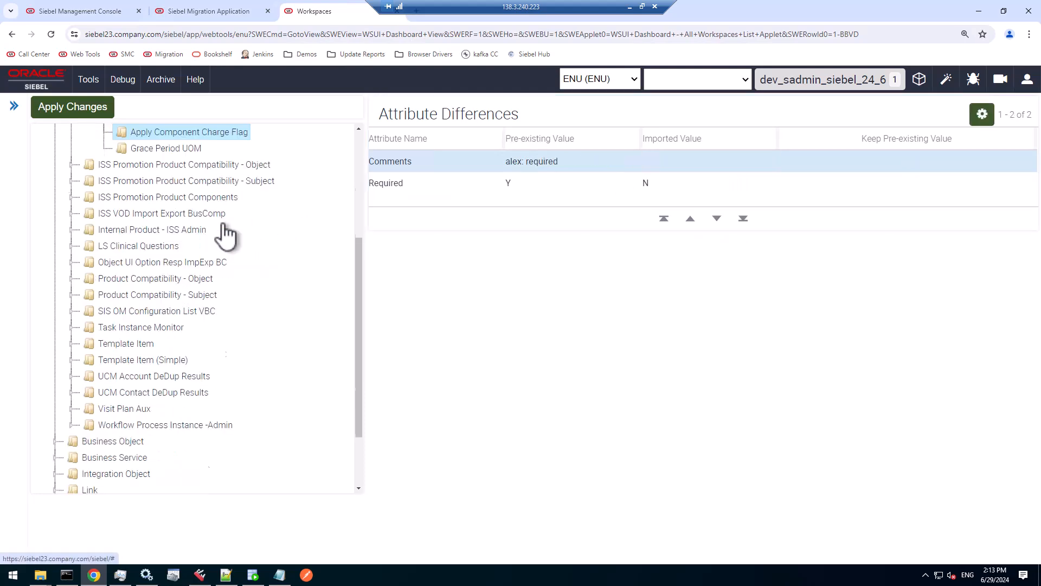
pyautogui.click(917, 162)
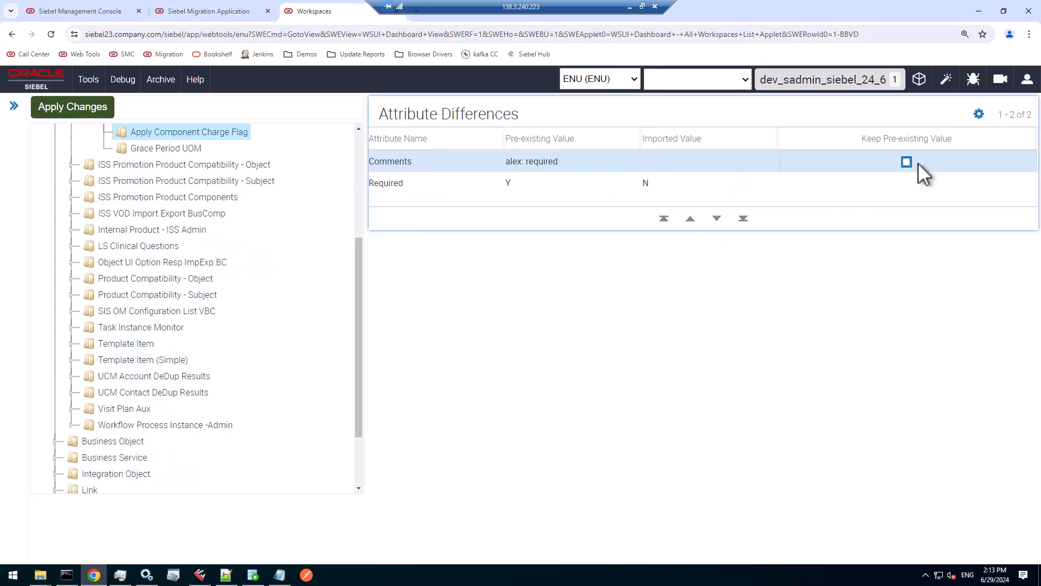
pyautogui.click(910, 182)
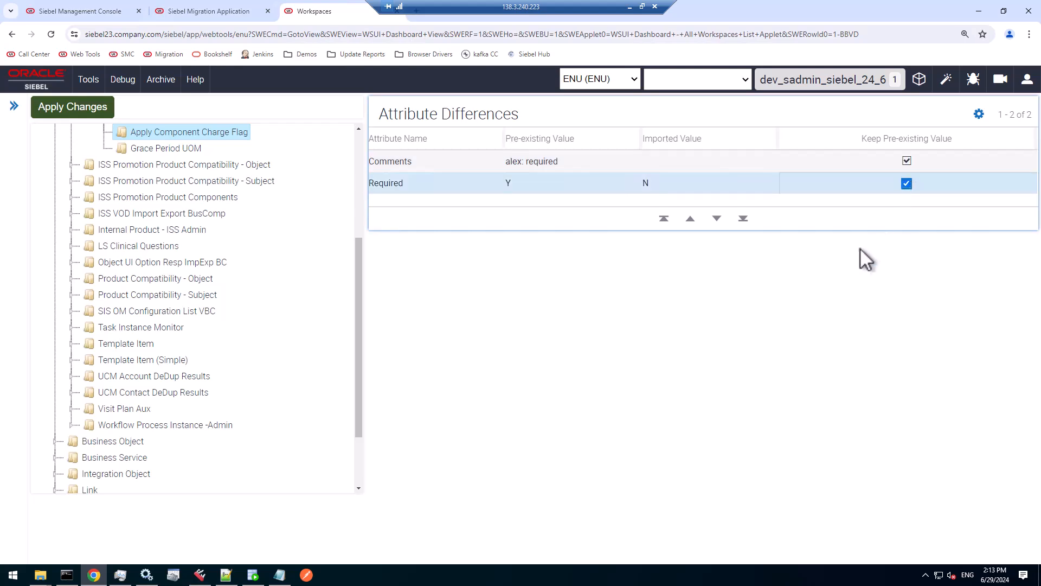
pyautogui.click(555, 183)
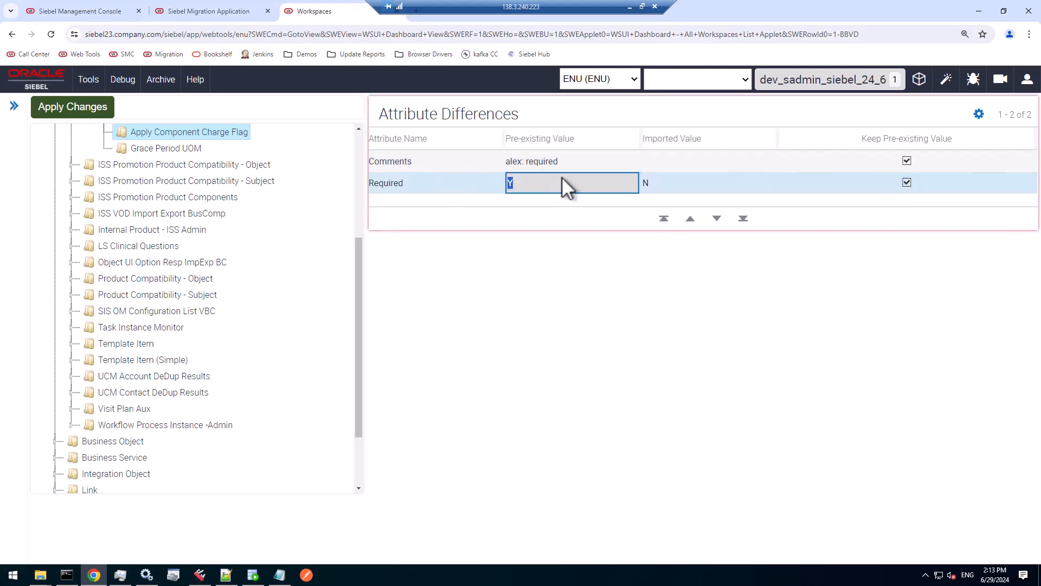
pyautogui.click(574, 161)
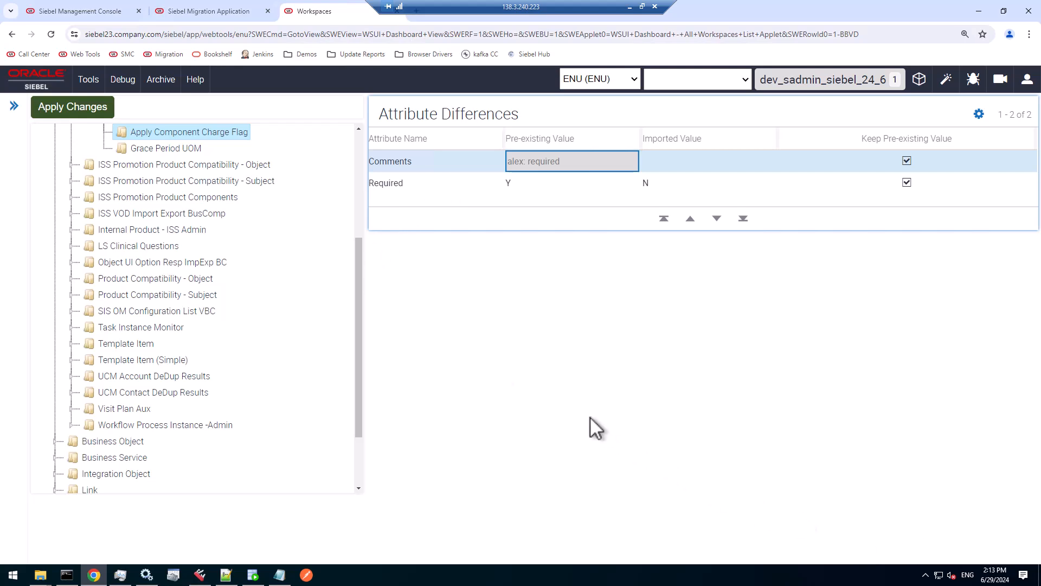
# Collapse the Business Component branch and expand Workflow Process down to the WF Step entries of ISS Promotion Create Agreement Details.
pyautogui.moveTo(356, 382); pyautogui.dragTo(367, 401)
pyautogui.scroll(5, 268, 302)
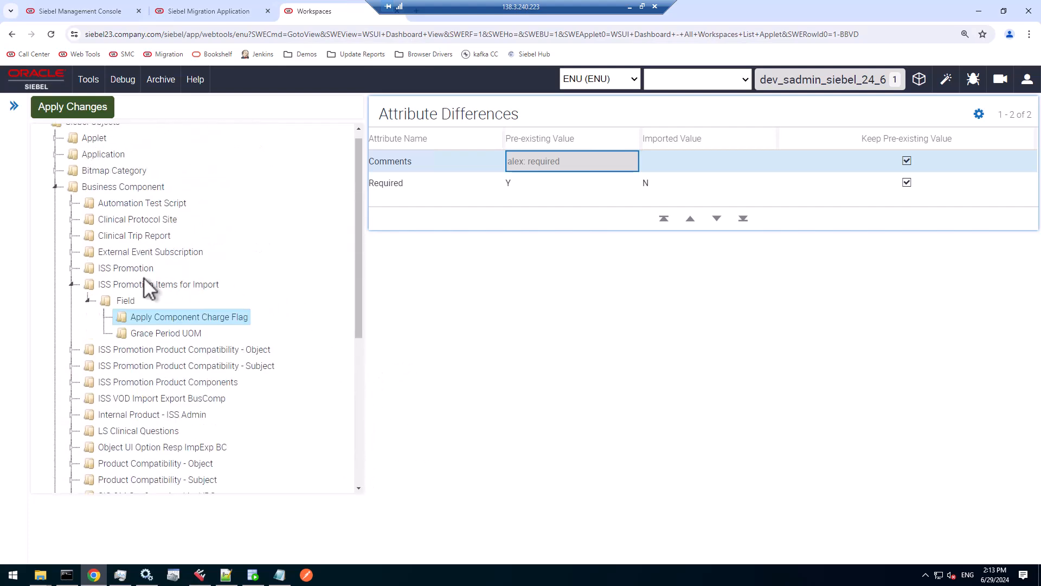
pyautogui.click(55, 187)
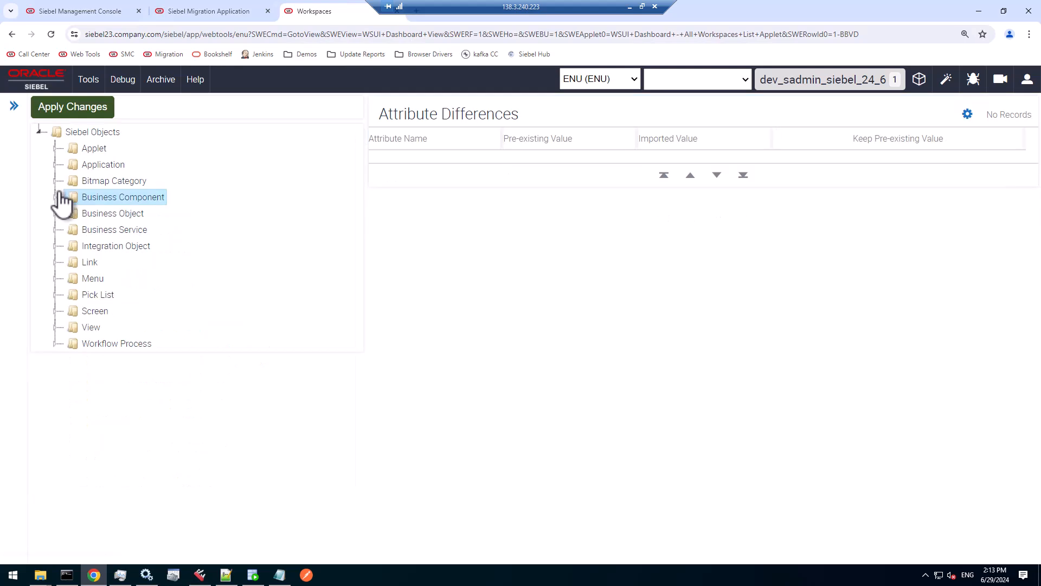
pyautogui.click(55, 344)
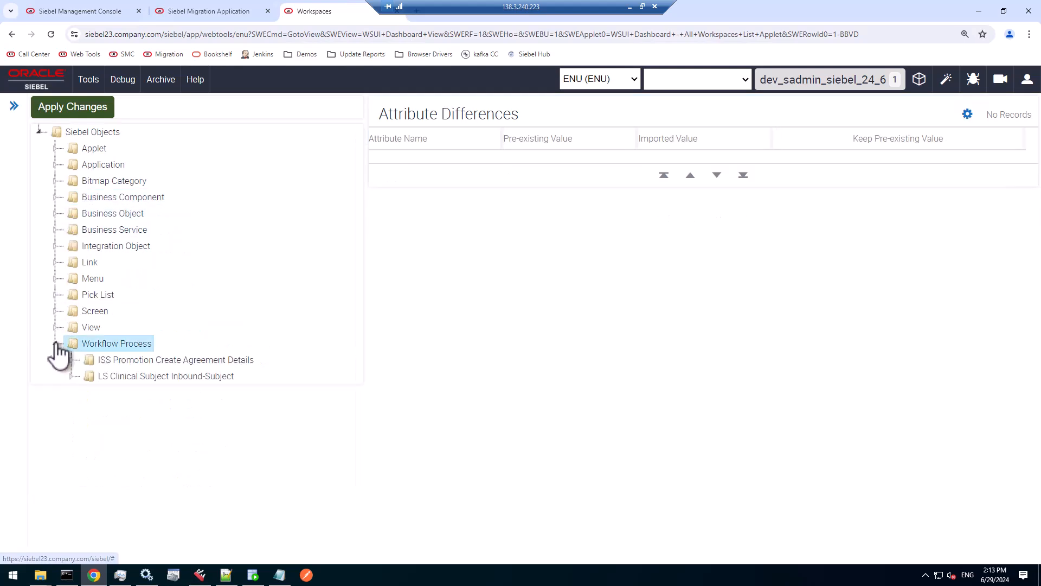
pyautogui.click(173, 365)
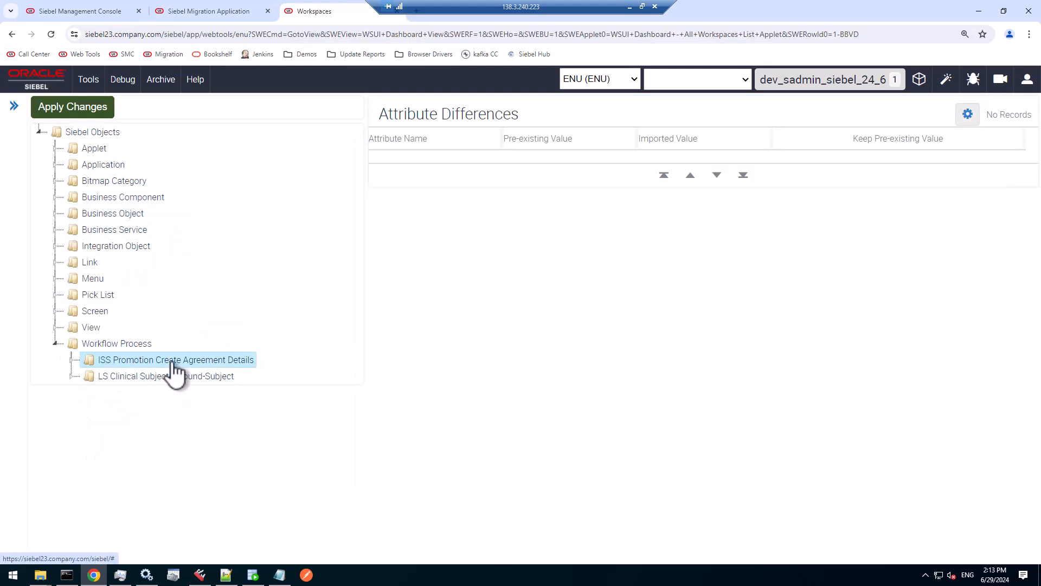
pyautogui.click(71, 360)
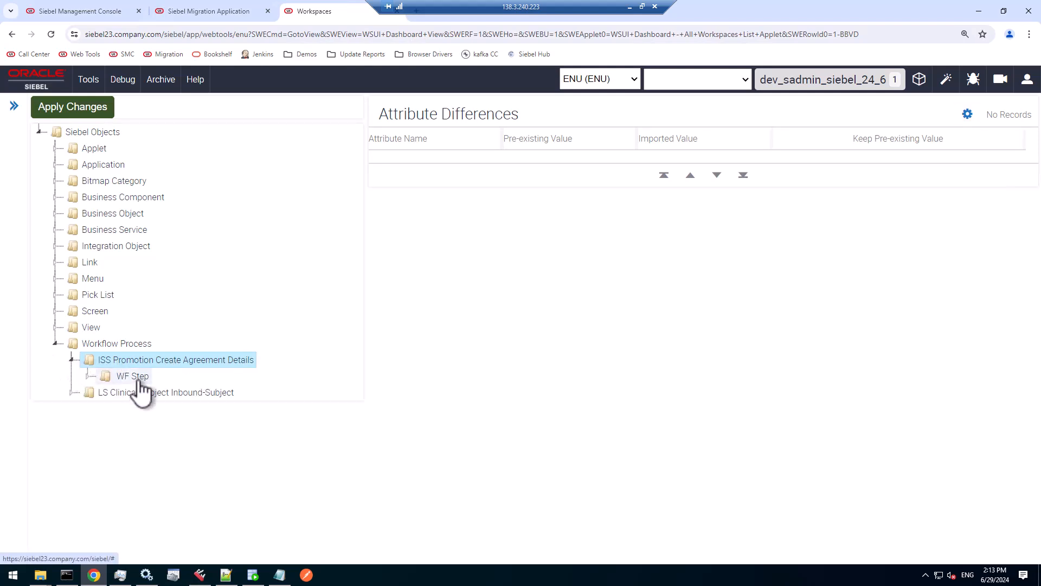
pyautogui.click(137, 378)
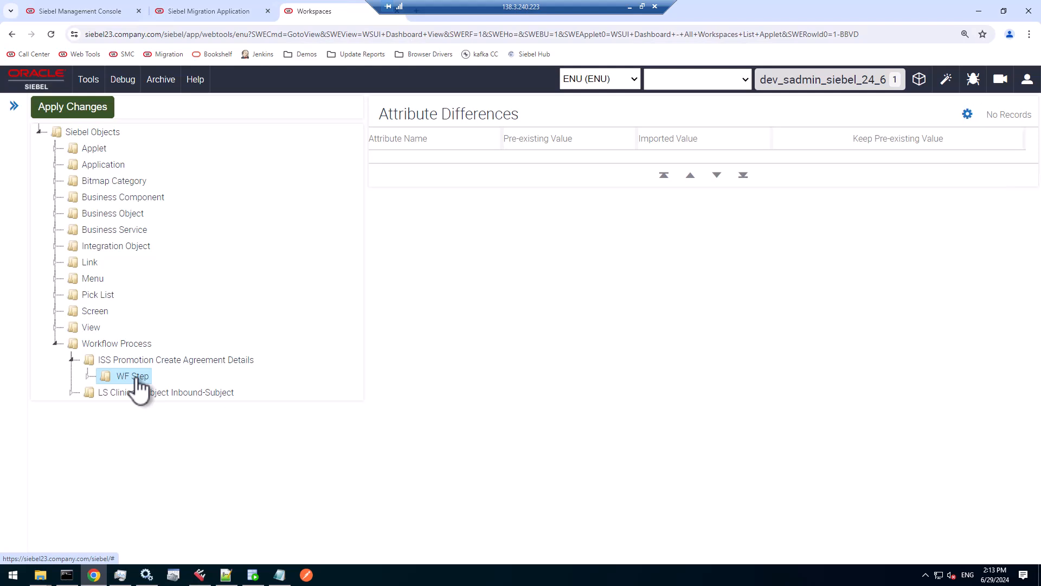
pyautogui.click(87, 376)
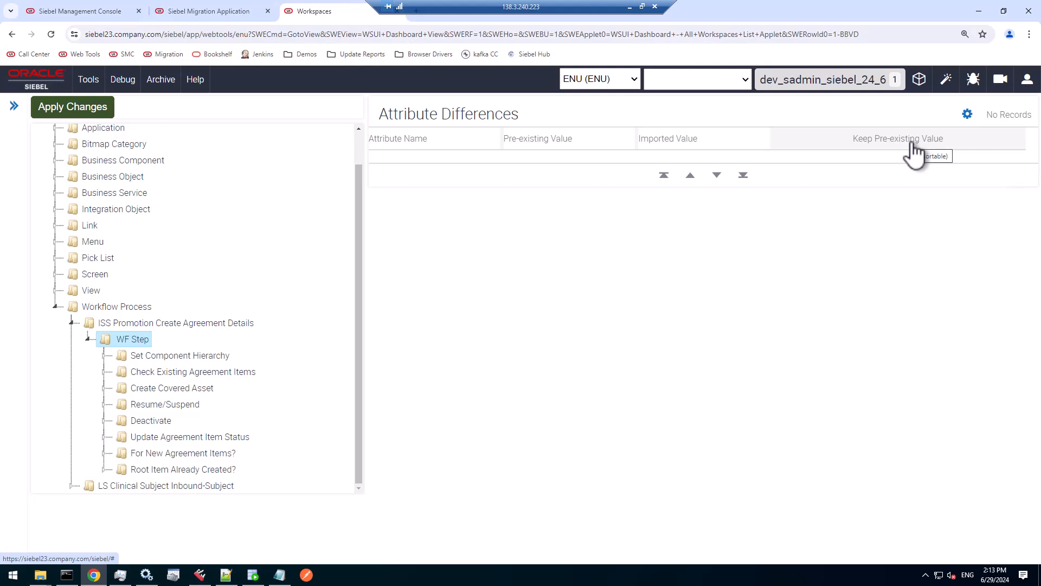
# Expand the Set Component Hierarchy step's WF Step Branch and examine the attribute differences of Connector 2.
pyautogui.click(187, 357)
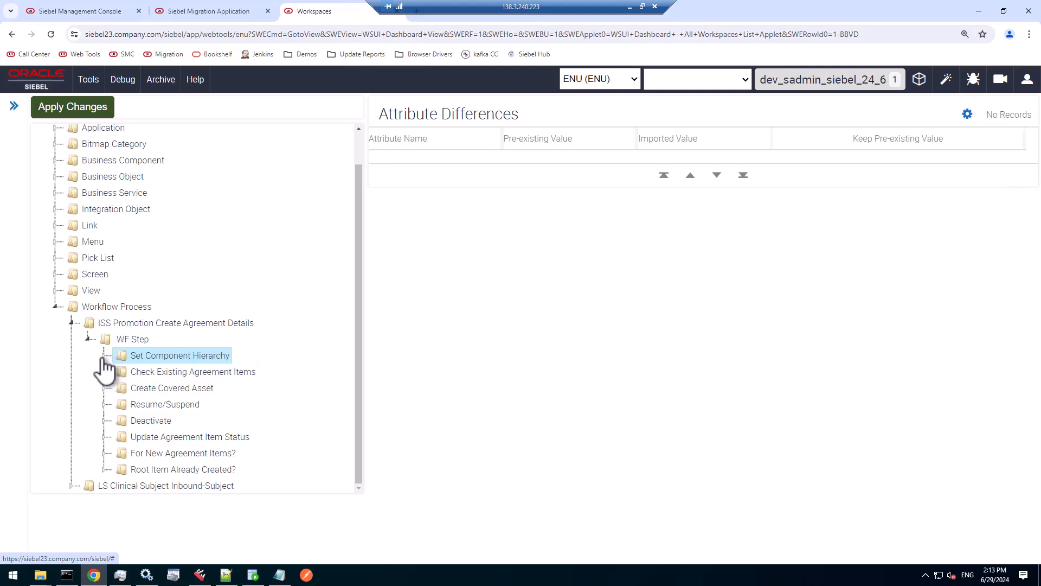
pyautogui.click(104, 358)
pyautogui.click(198, 356)
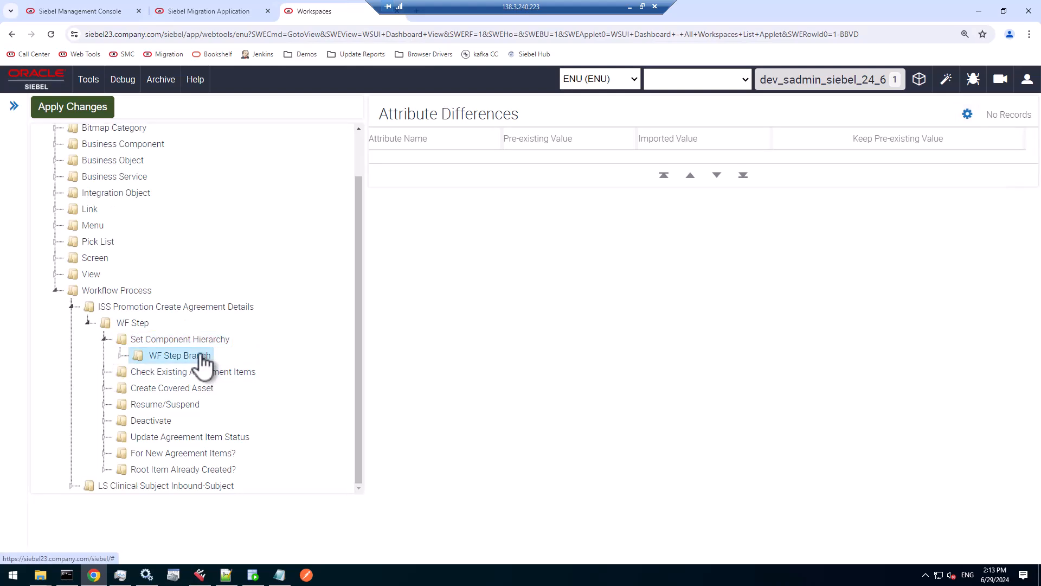
pyautogui.click(121, 355)
pyautogui.click(187, 356)
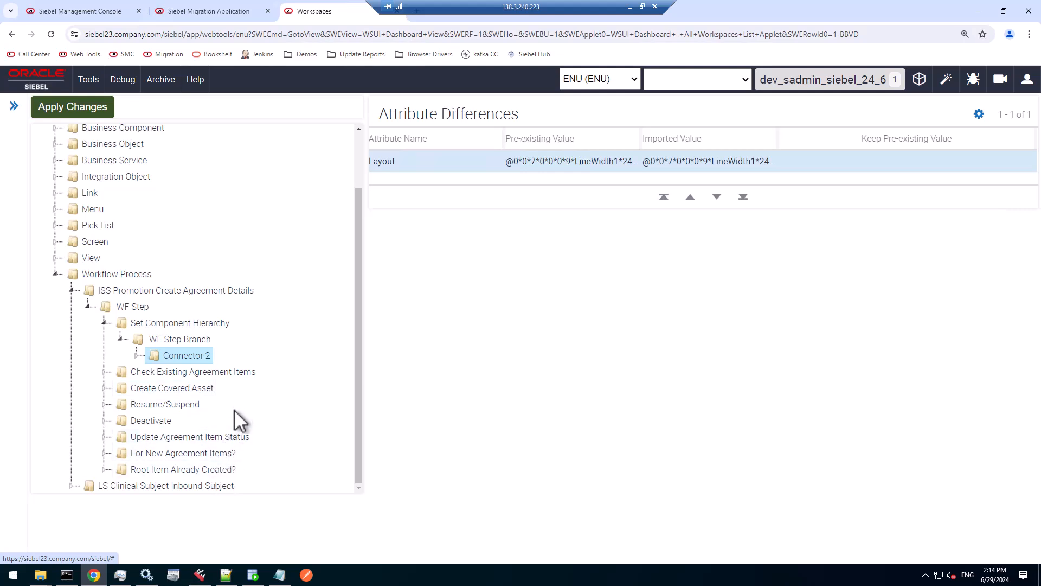
# Enable Keep Pre-existing Value for the To Step Name attribute of Connector 8 under the Deactivate step's WF Step Branch.
pyautogui.click(157, 424)
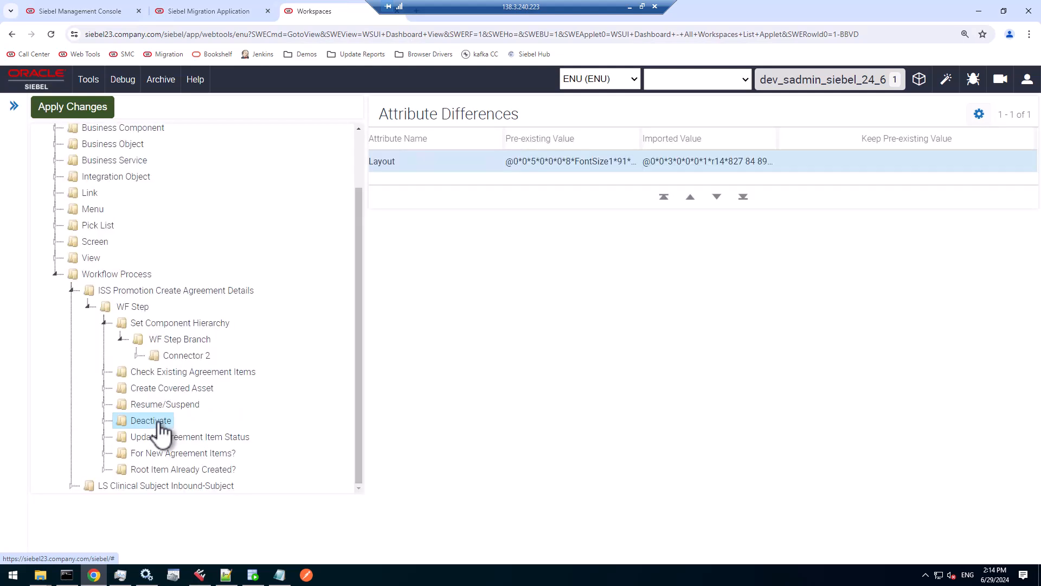
pyautogui.click(103, 421)
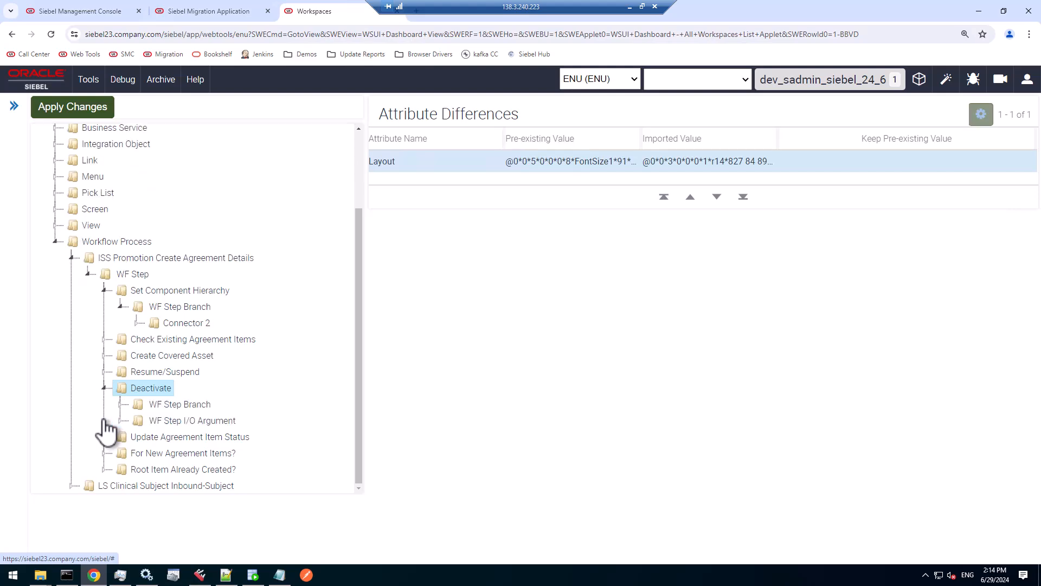
pyautogui.click(176, 409)
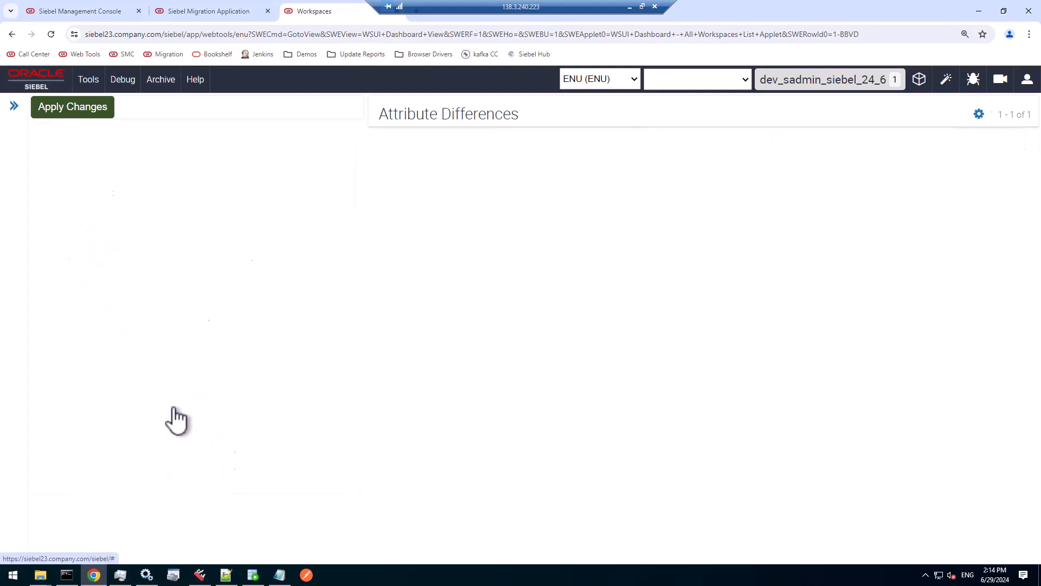
pyautogui.click(120, 404)
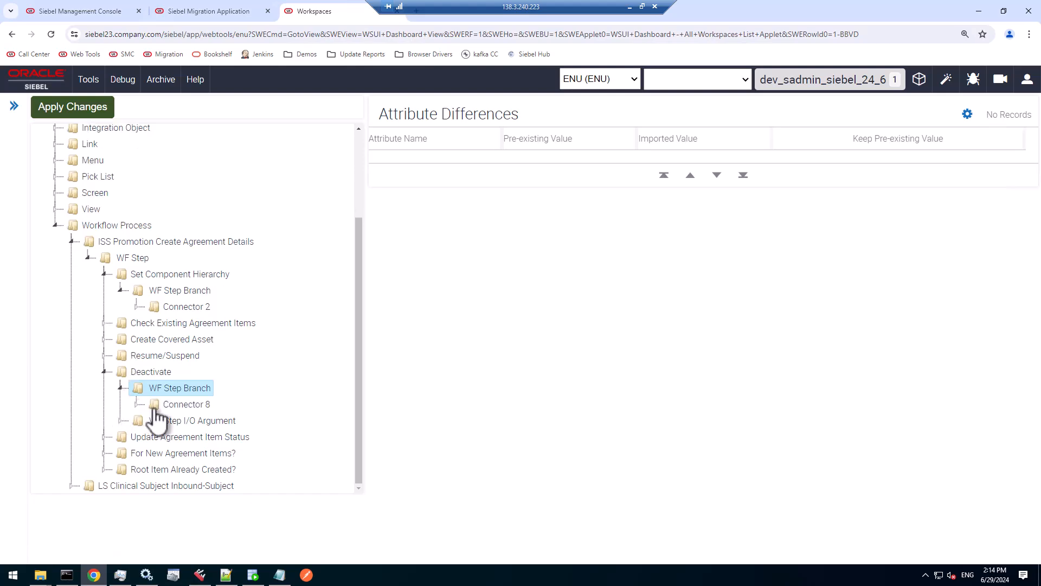
pyautogui.click(184, 407)
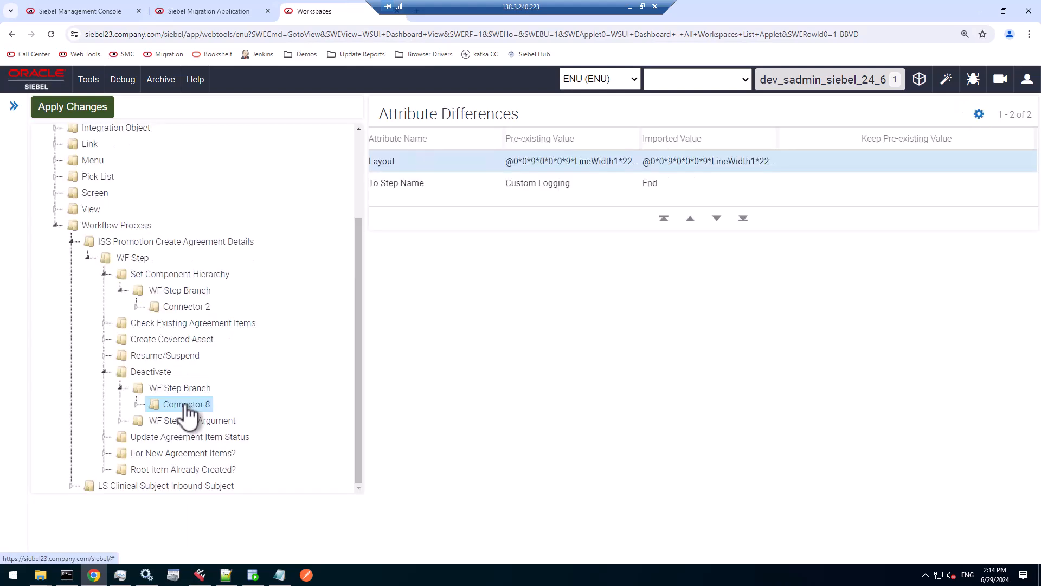
pyautogui.click(658, 184)
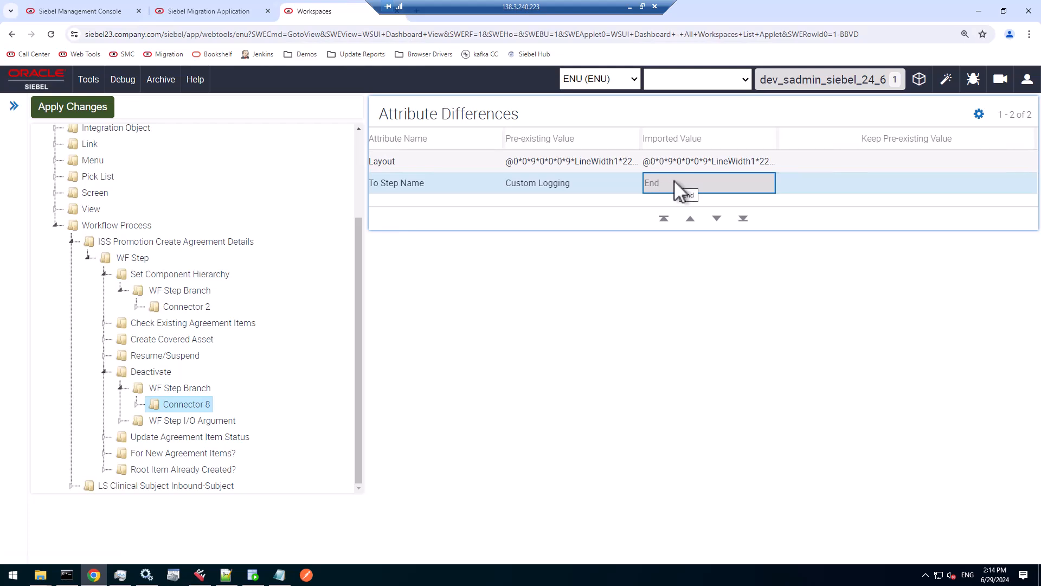
pyautogui.click(608, 189)
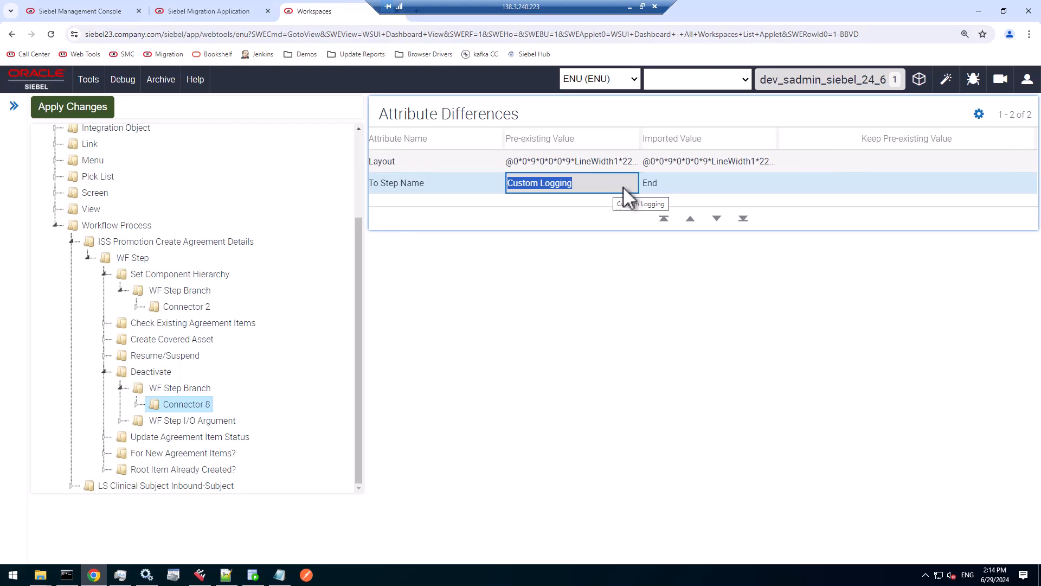
pyautogui.click(912, 187)
pyautogui.click(907, 183)
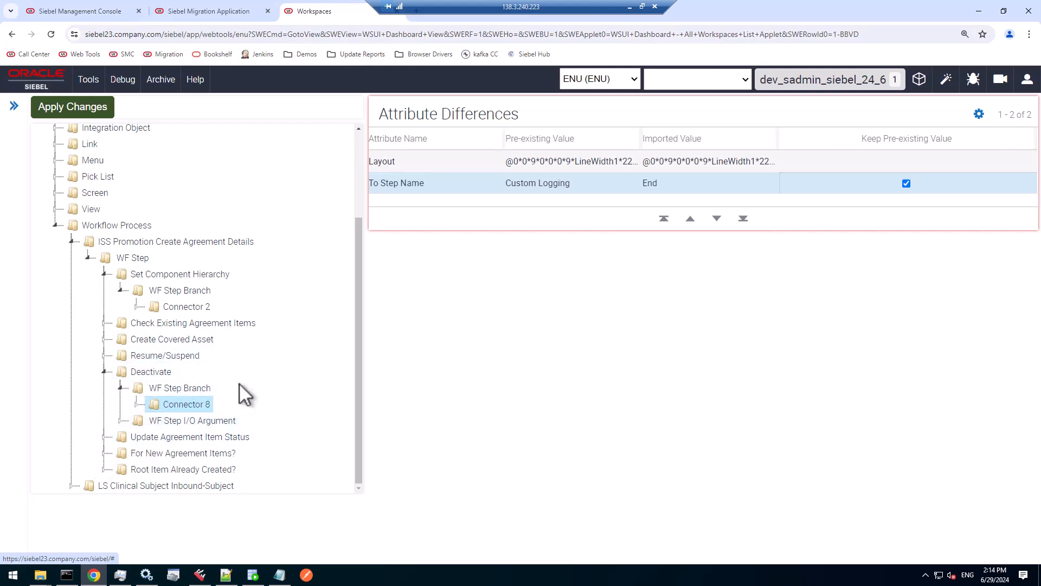
# Examine the attribute differences of Connector 3 under Check Existing Agreement Items and Connector 4 under Create Covered Asset.
pyautogui.click(103, 325)
pyautogui.click(122, 323)
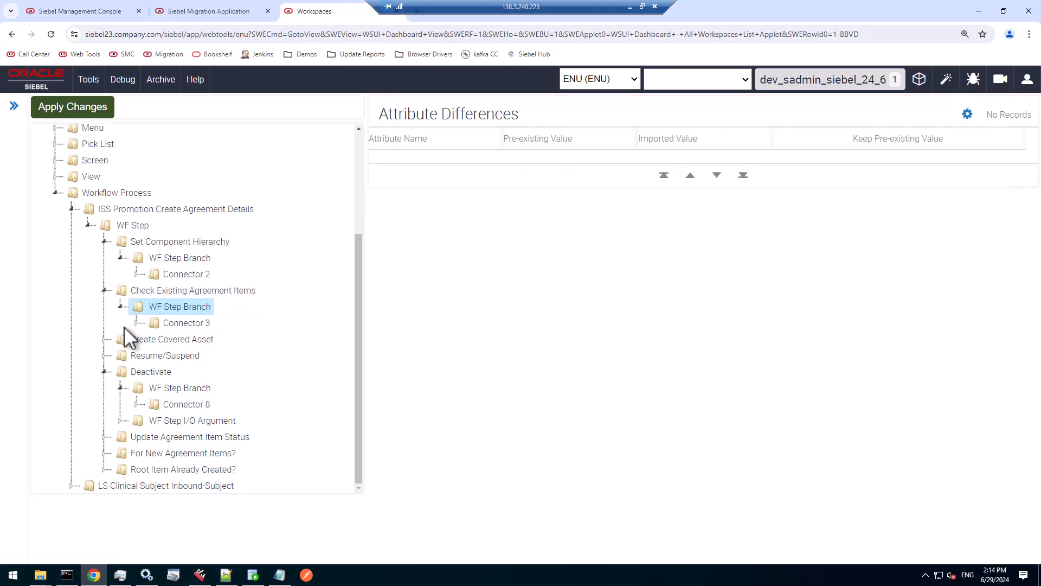
pyautogui.click(183, 326)
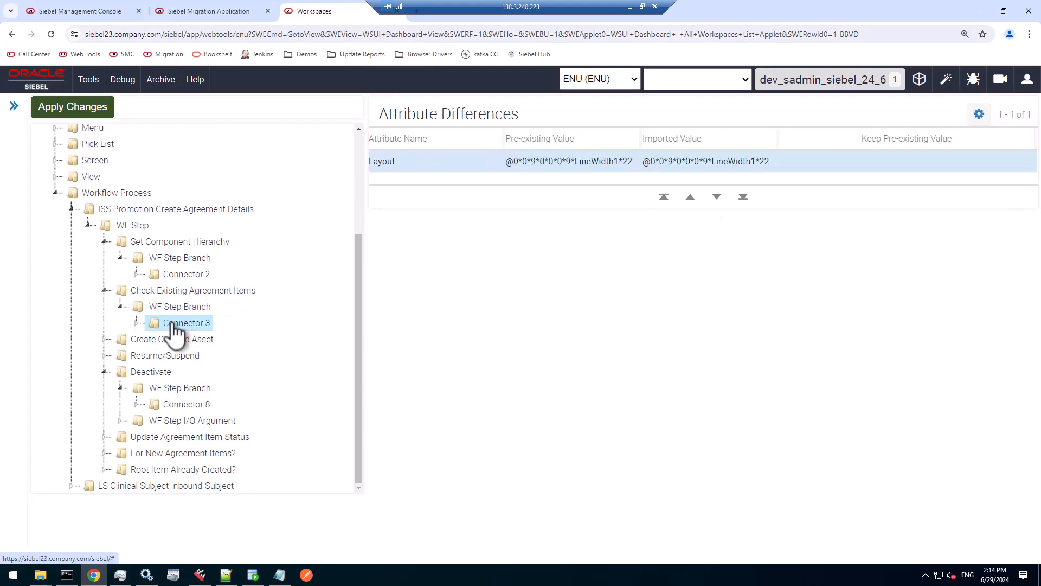
pyautogui.click(106, 342)
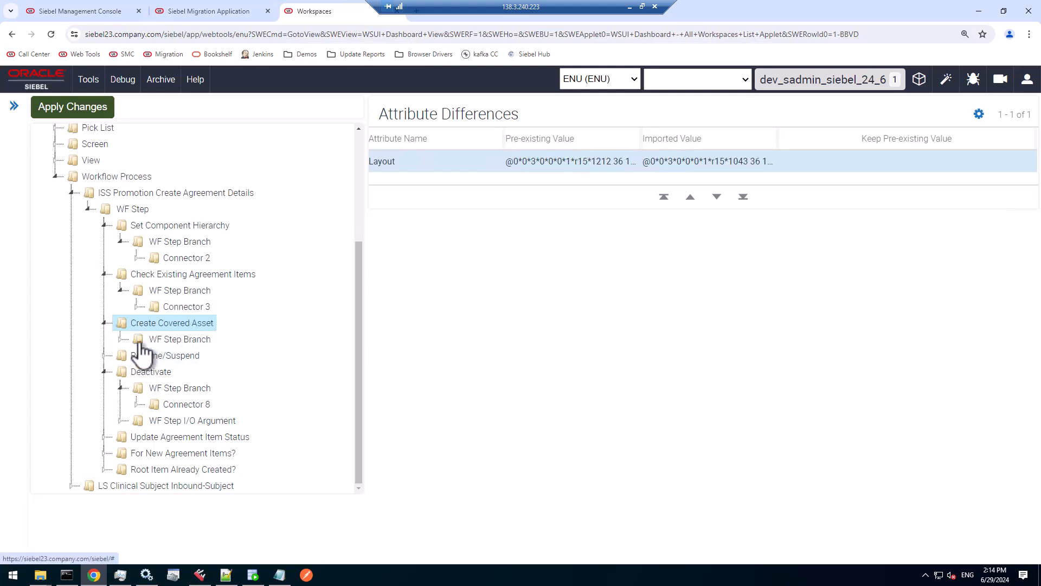
pyautogui.click(121, 354)
pyautogui.click(186, 340)
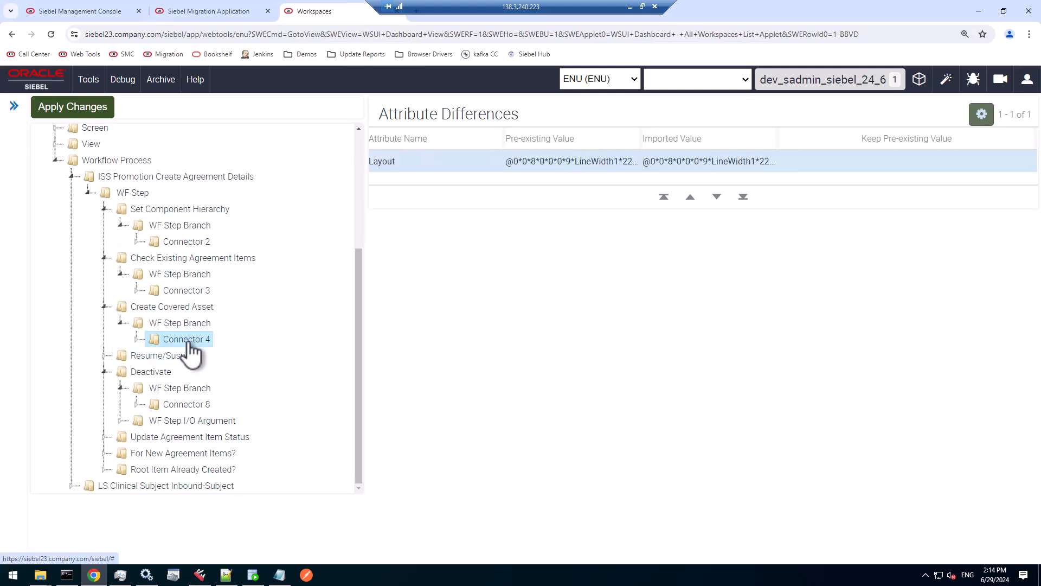
# Enable Keep Pre-existing Value for Connector 5's To Step Name under Resume/Suspend, and inspect its imported Layout value.
pyautogui.click(106, 356)
pyautogui.click(122, 340)
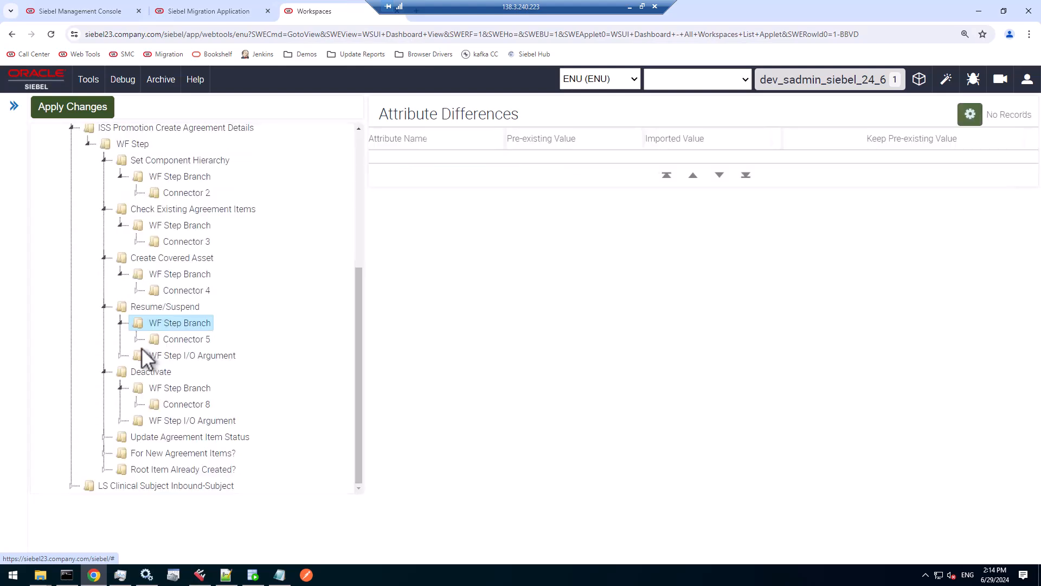
pyautogui.click(198, 342)
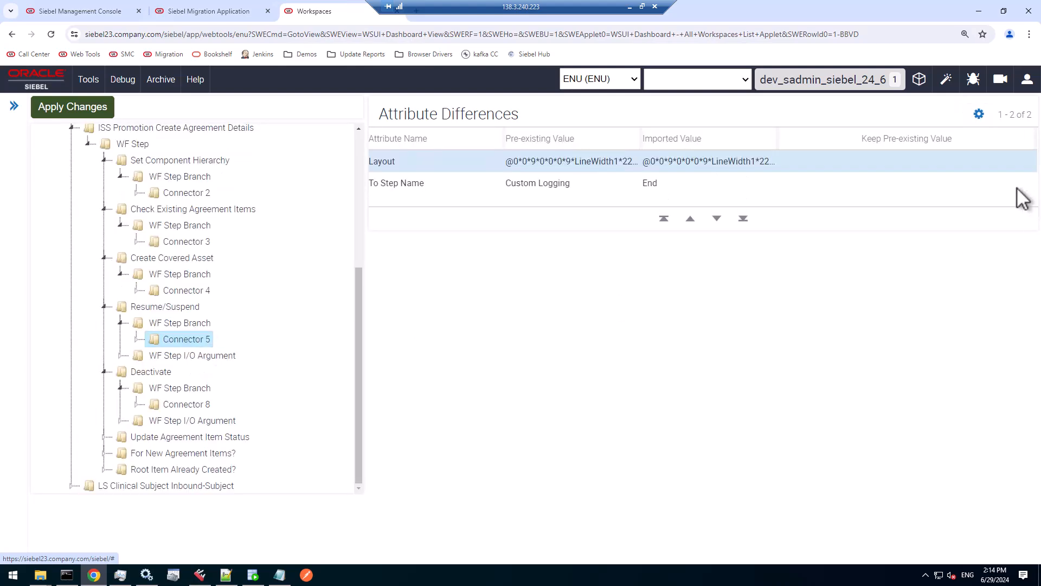
pyautogui.click(942, 184)
pyautogui.click(908, 184)
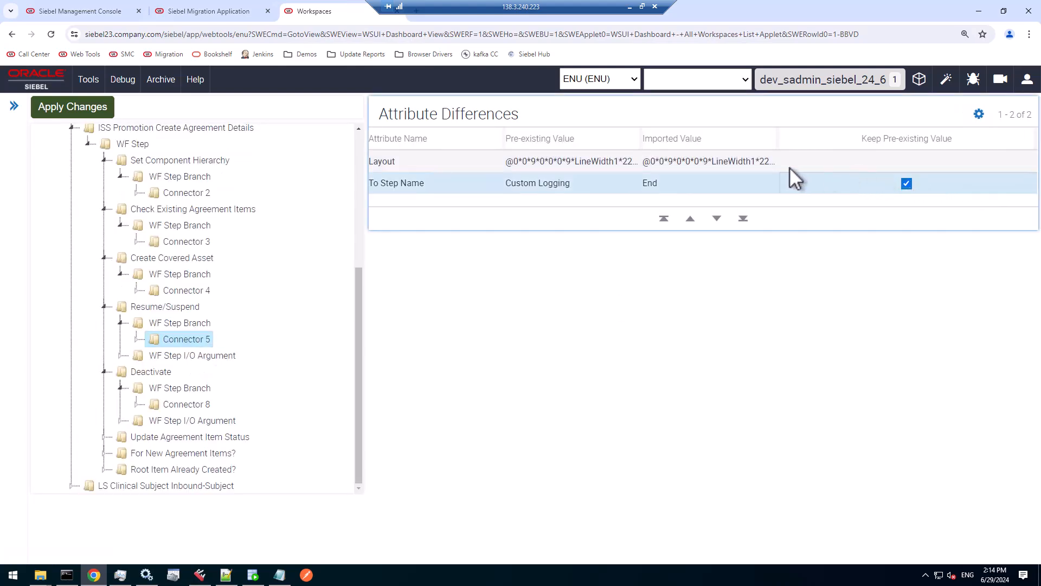
pyautogui.click(744, 162)
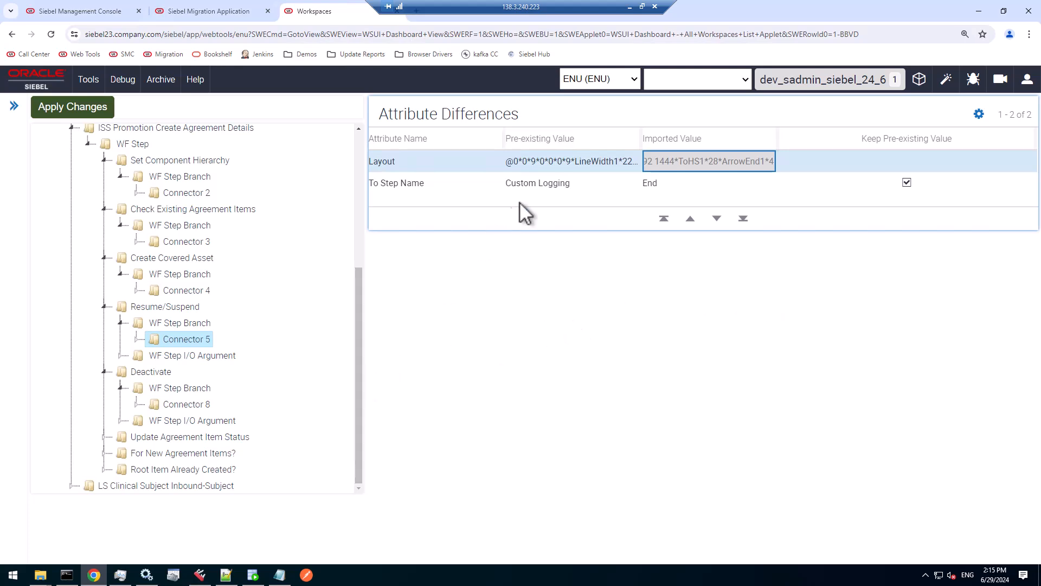
# Enable Keep Pre-existing Value for the To Step Name attribute of the No branch under Update Agreement Item Status.
pyautogui.click(190, 457)
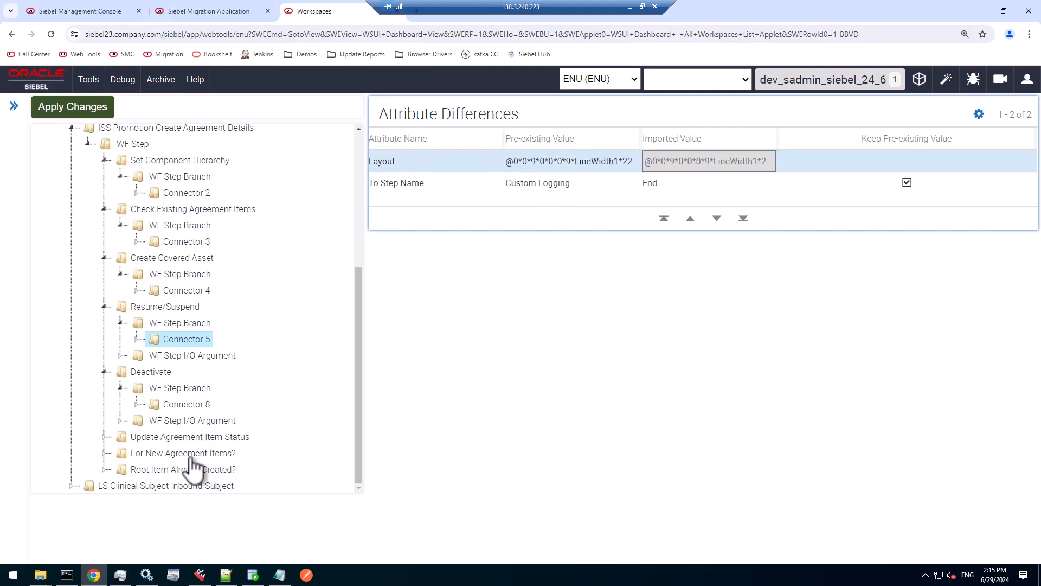
pyautogui.click(117, 438)
pyautogui.click(121, 437)
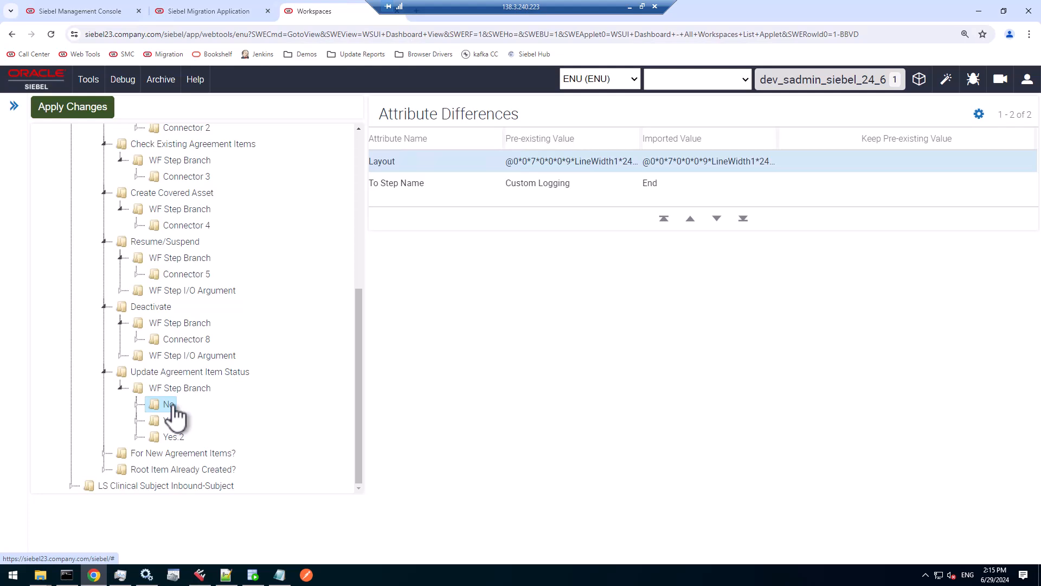
pyautogui.click(910, 187)
pyautogui.click(907, 184)
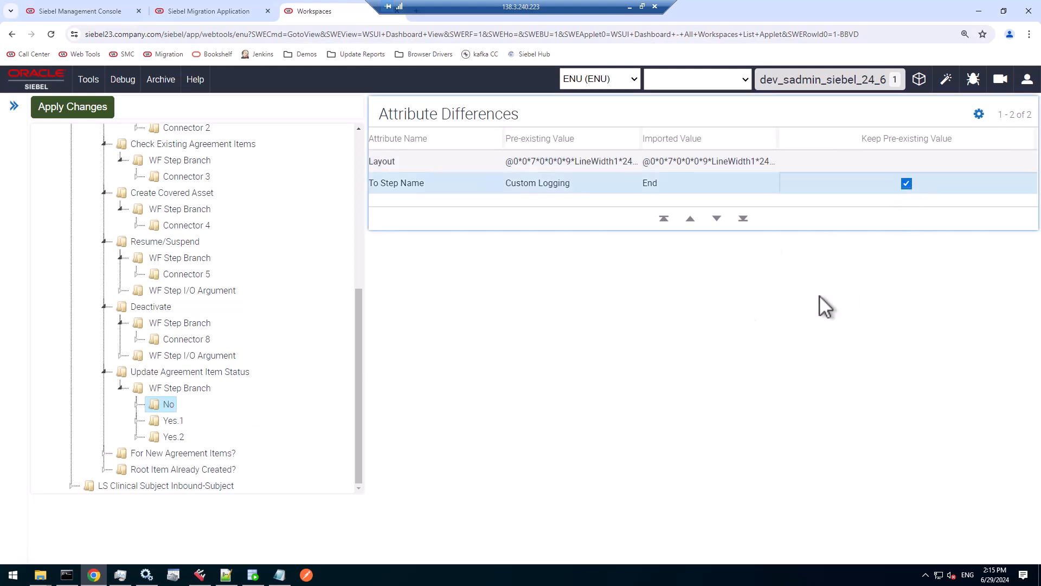
# Review the differences of Update Agreement Item Status's Yes.1 and Yes.2 branches and of the For New Agreement Items? No and Yes branches.
pyautogui.click(170, 421)
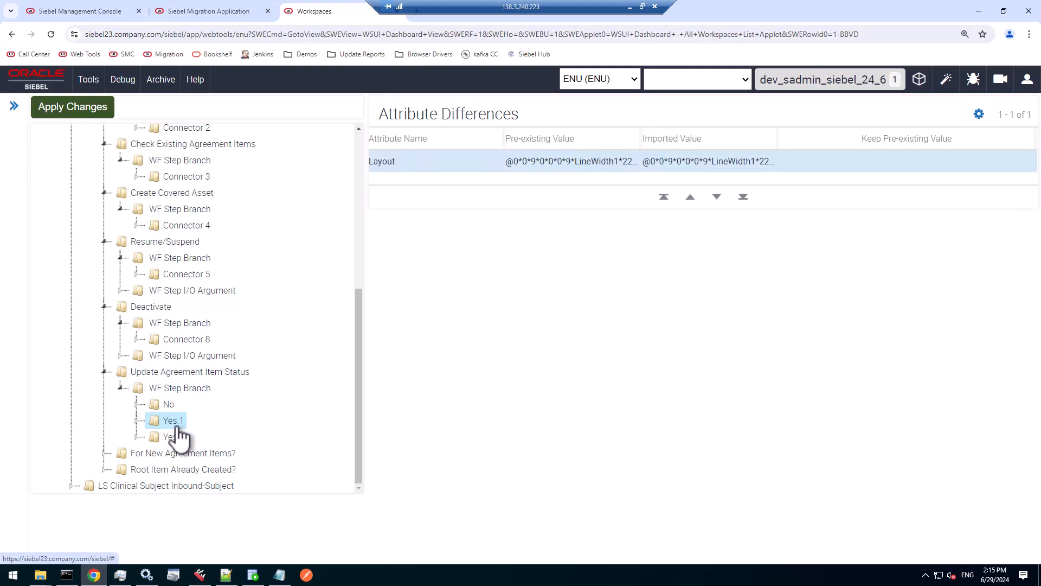
pyautogui.click(172, 436)
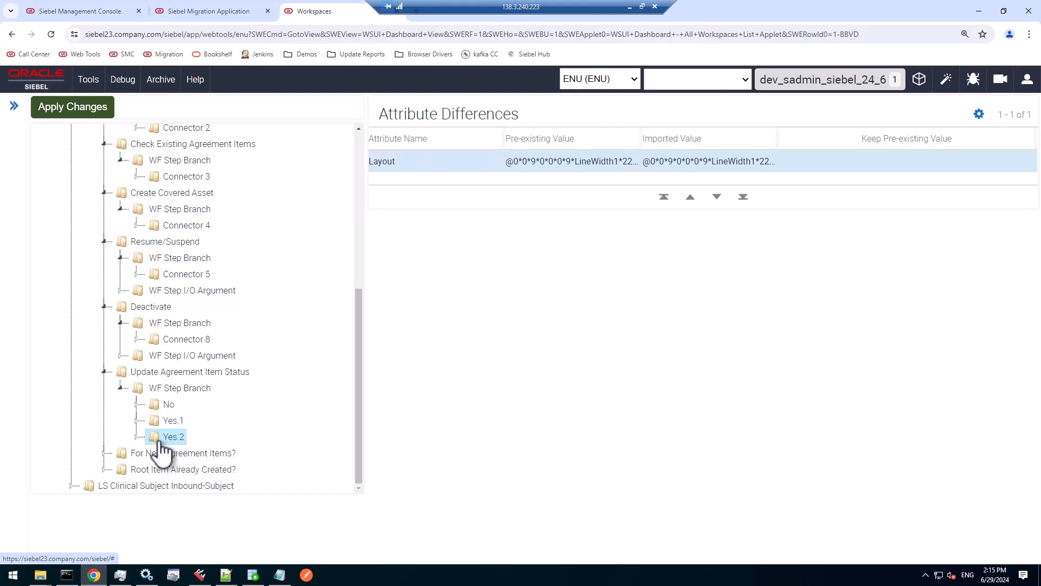
pyautogui.click(119, 453)
pyautogui.click(122, 454)
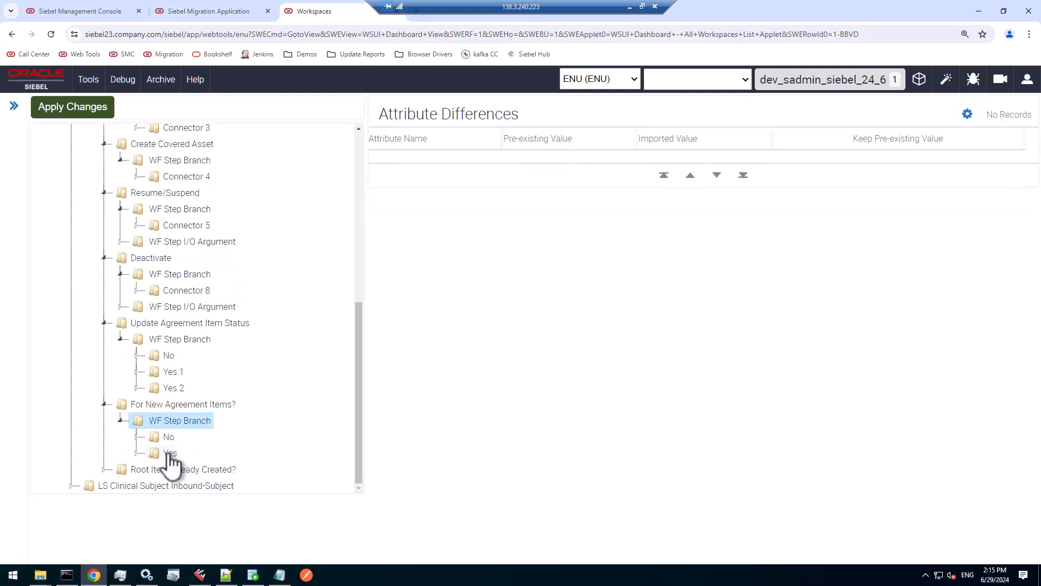
pyautogui.click(168, 437)
pyautogui.click(167, 454)
# Expand the WF Step Branch of Root Item Already Created? and look back over the expanded workflow steps.
pyautogui.click(104, 469)
pyautogui.click(162, 471)
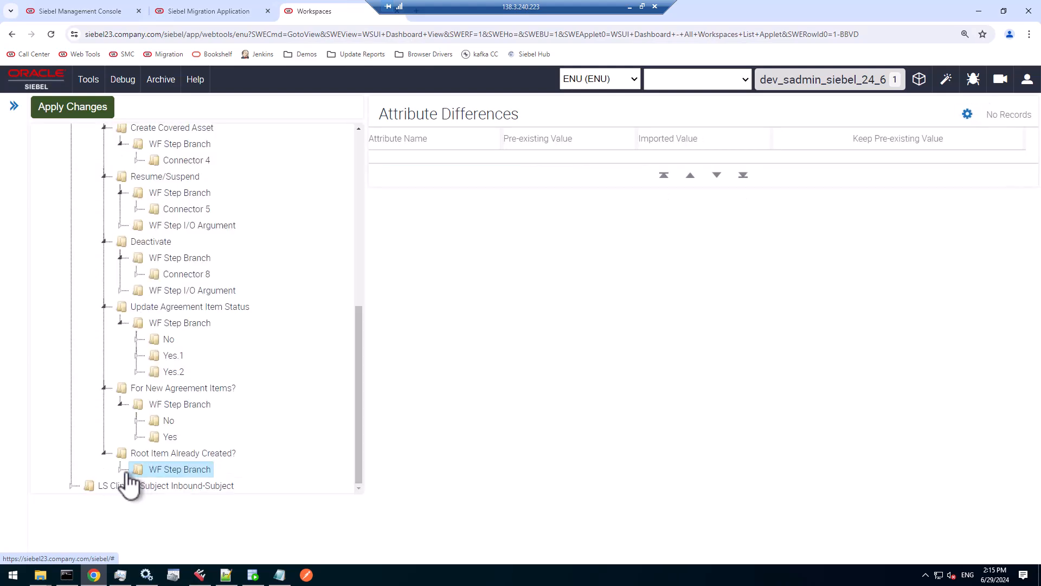
pyautogui.click(121, 469)
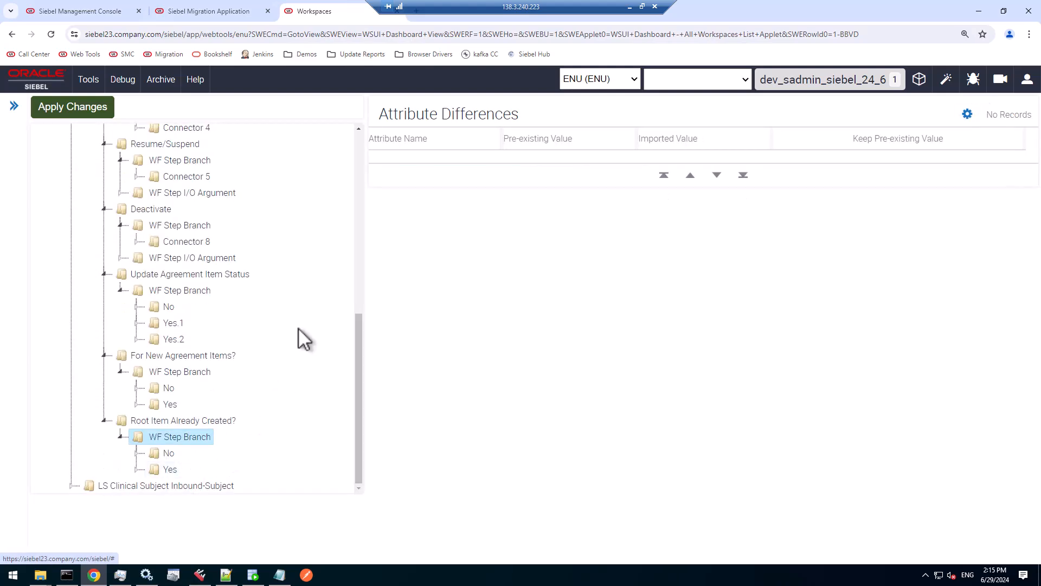
pyautogui.scroll(5, 299, 328)
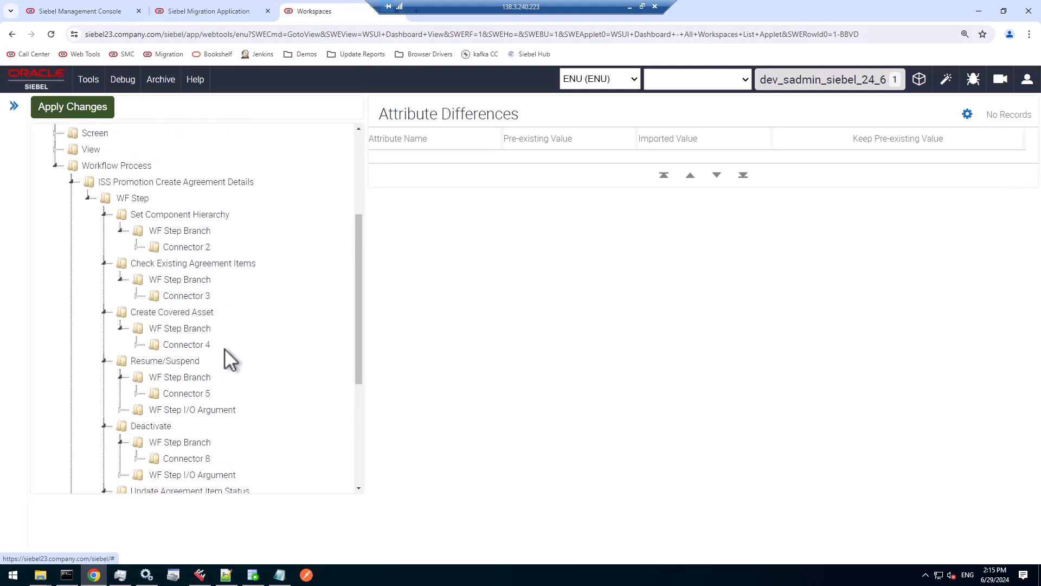
# Enable Keep Pre-existing Value for the Comments and Value/Search Specification attributes of the S:Resume/Suspend10 I/O argument under Resume/Suspend.
pyautogui.click(122, 411)
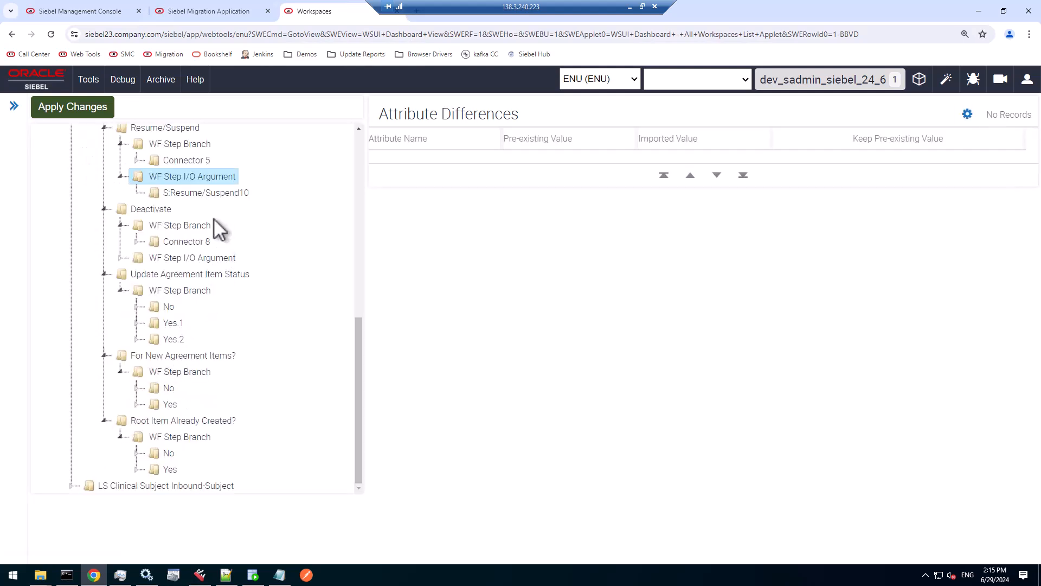
pyautogui.click(220, 194)
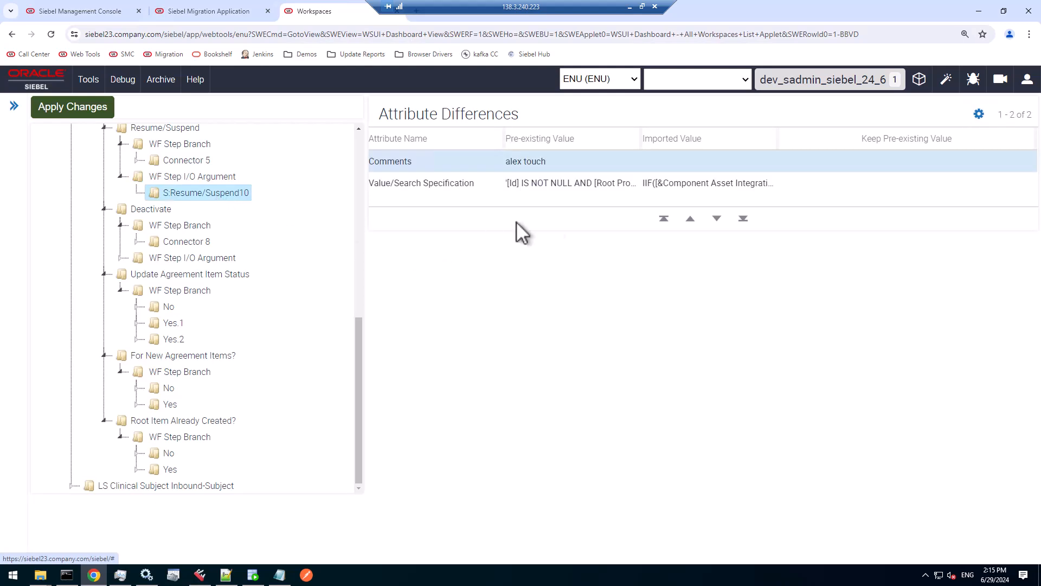
pyautogui.click(695, 161)
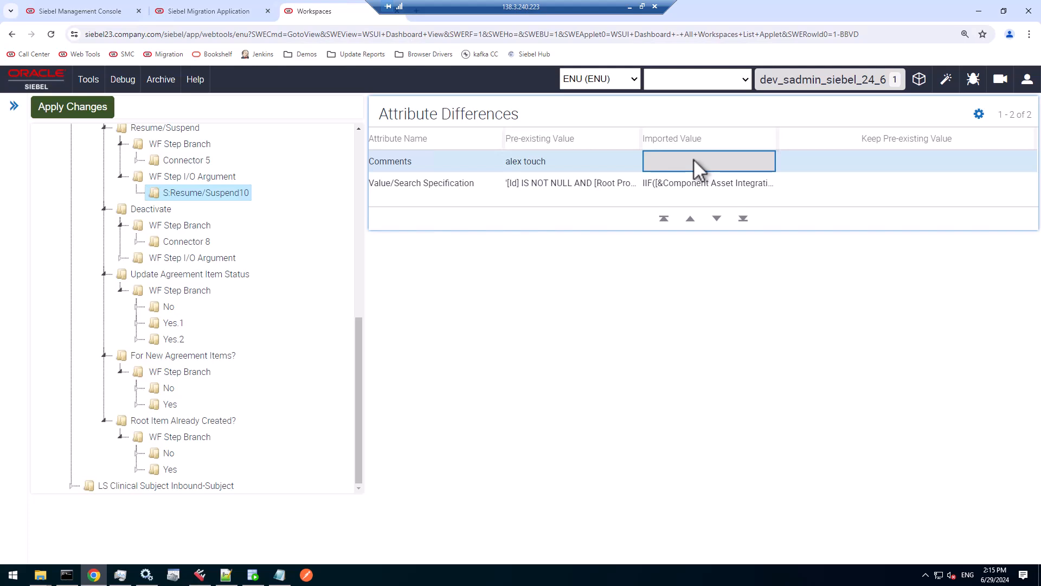
pyautogui.click(570, 162)
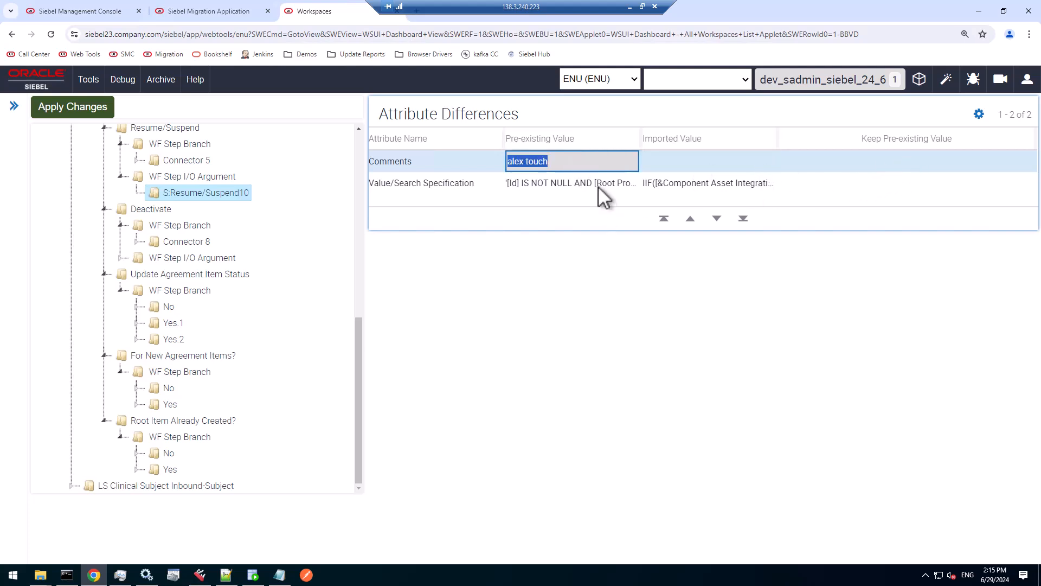
pyautogui.click(916, 187)
pyautogui.click(908, 184)
pyautogui.click(910, 164)
pyautogui.click(907, 163)
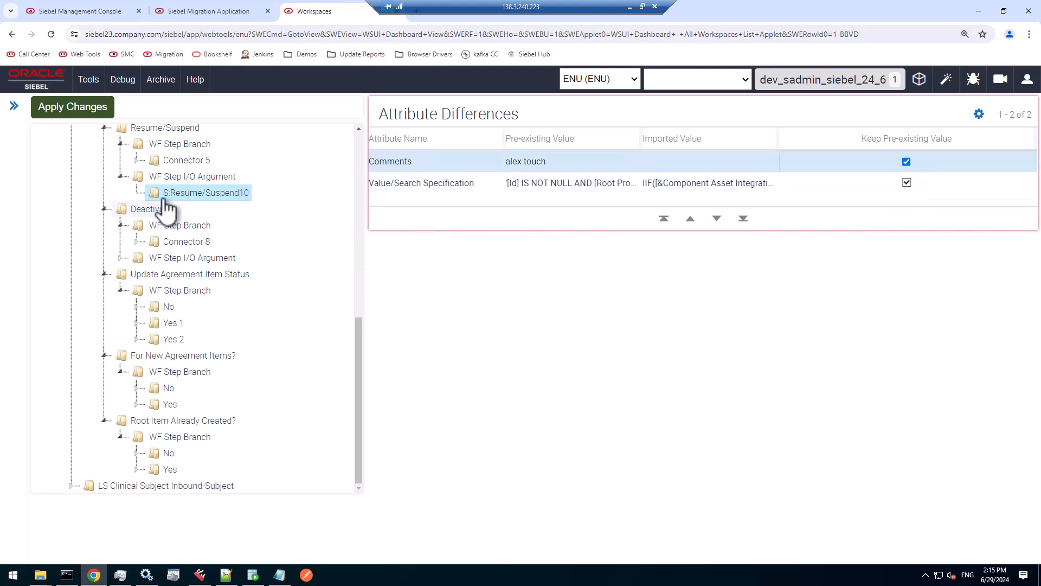
# Enable Keep Pre-existing Value for both Comments and Value/Search Specification of Deactivate's S:Deactivate40 I/O argument.
pyautogui.click(123, 258)
pyautogui.click(200, 250)
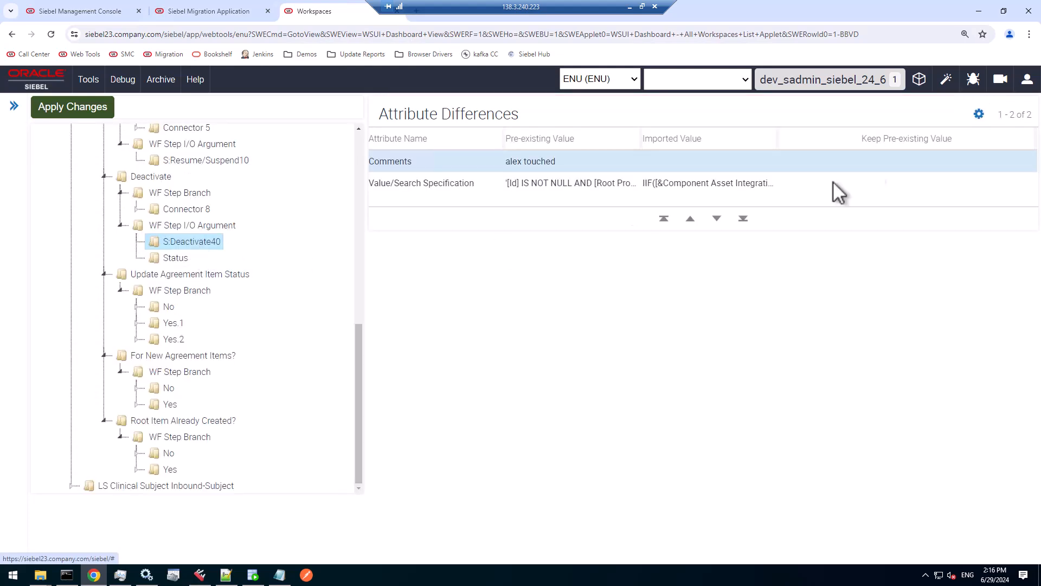
pyautogui.click(906, 163)
pyautogui.click(906, 162)
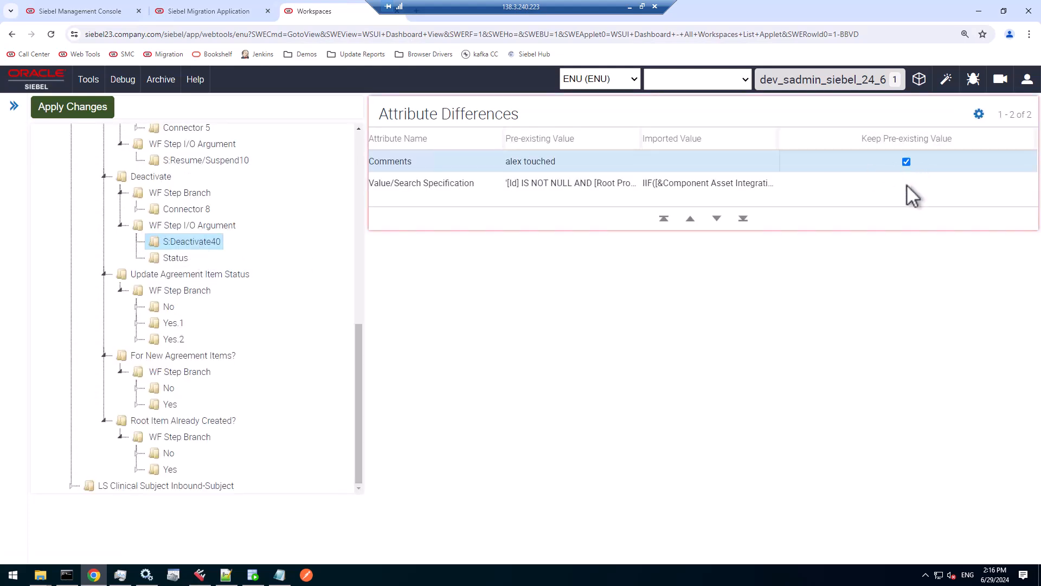
pyautogui.click(906, 184)
pyautogui.click(906, 184)
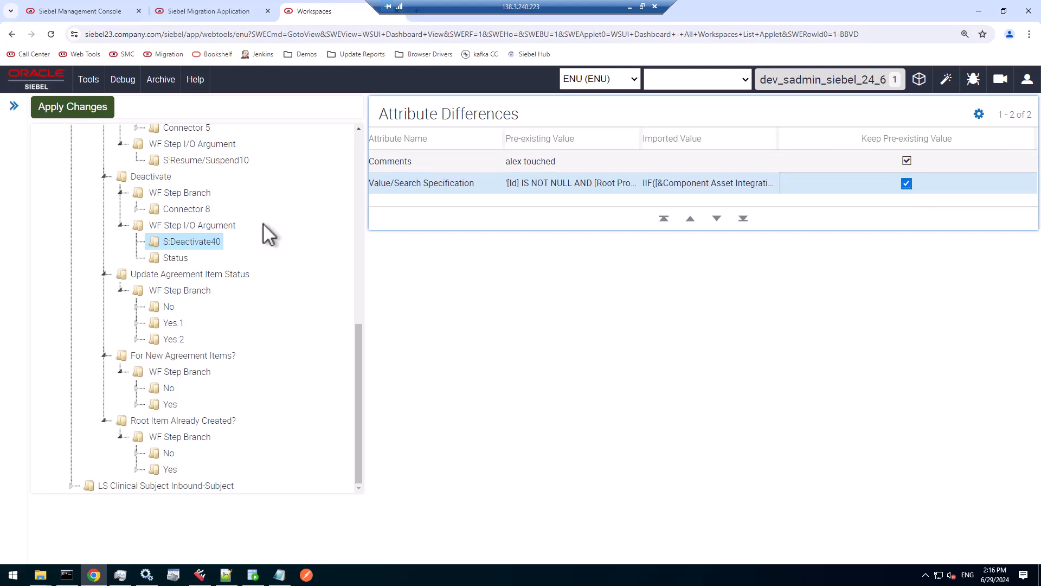
# Enable Keep Pre-existing Value for Comments and Value/Search Specification of the Status I/O argument under Deactivate.
pyautogui.click(167, 259)
pyautogui.click(907, 163)
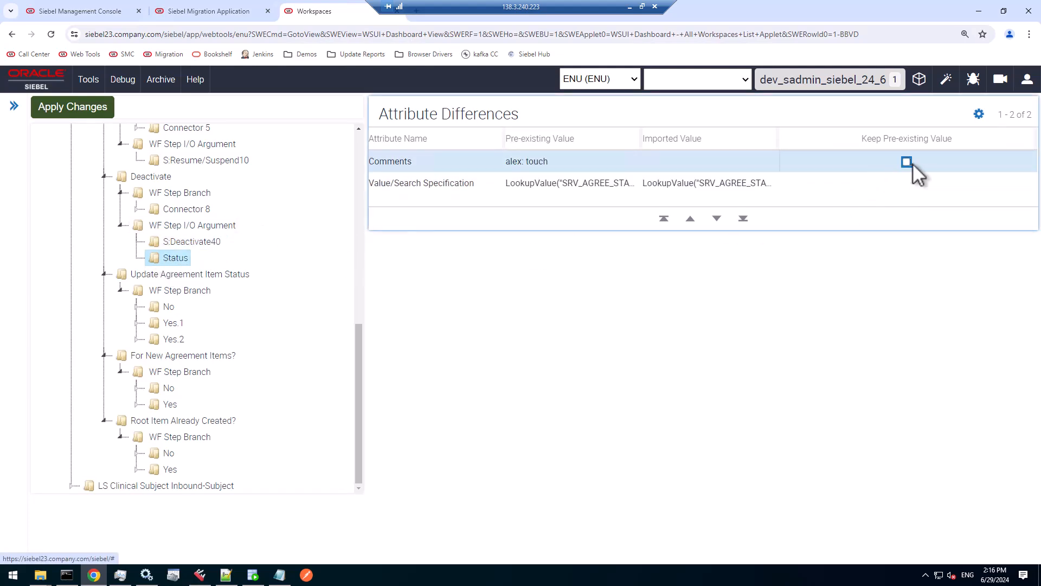
pyautogui.click(907, 166)
pyautogui.click(908, 180)
pyautogui.click(907, 183)
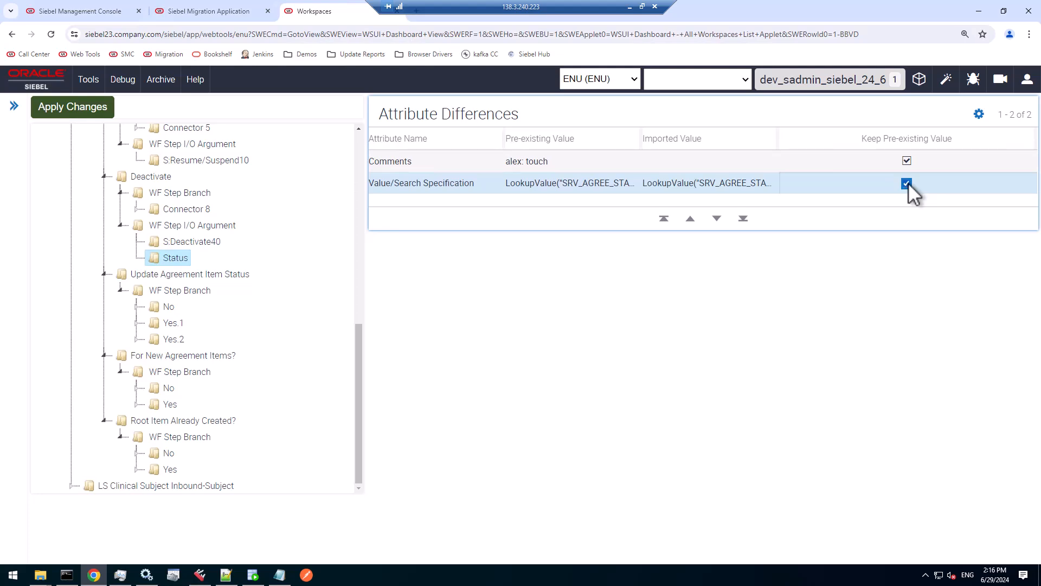
pyautogui.click(439, 159)
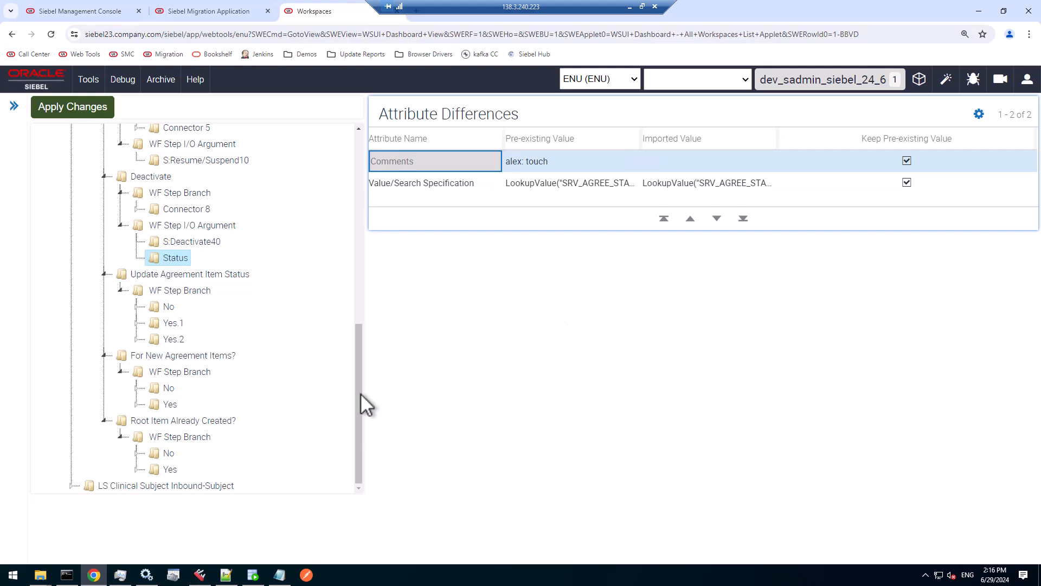
# Collapse the Workflow Process branch and apply the changes chosen in the SIF attribute differences.
pyautogui.moveTo(358, 429); pyautogui.dragTo(369, 214)
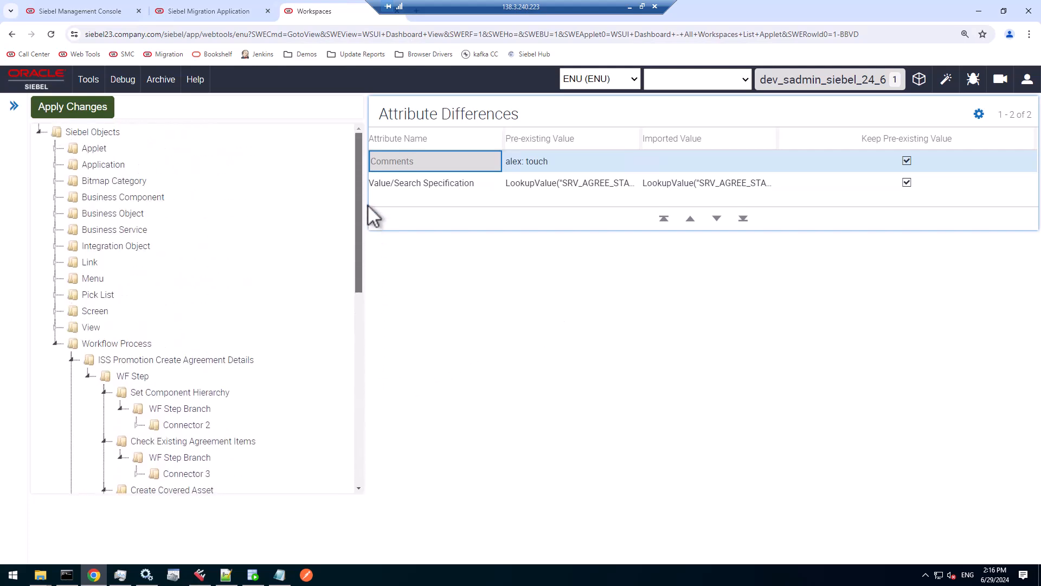
pyautogui.click(56, 344)
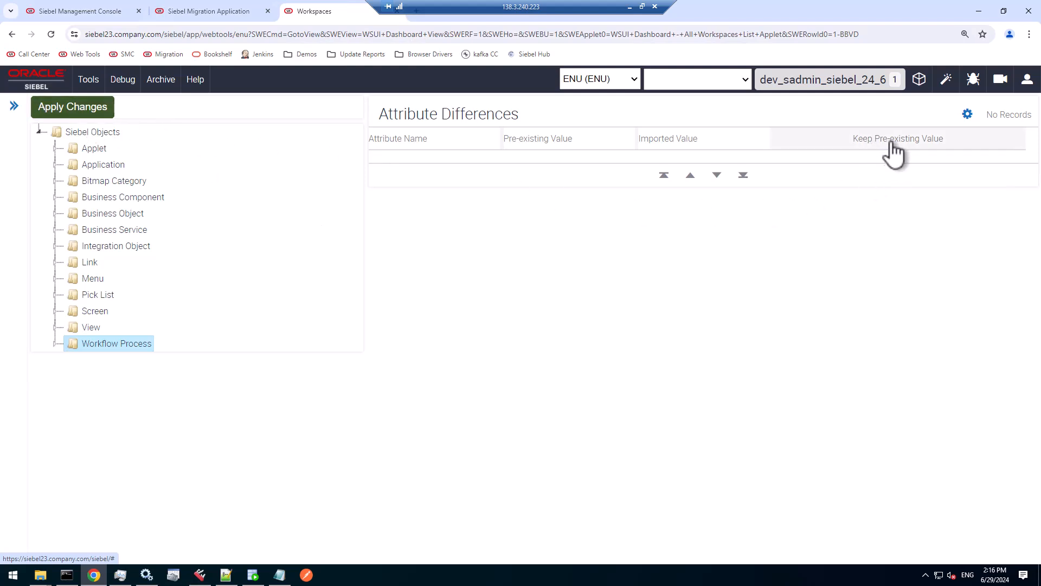
pyautogui.click(79, 111)
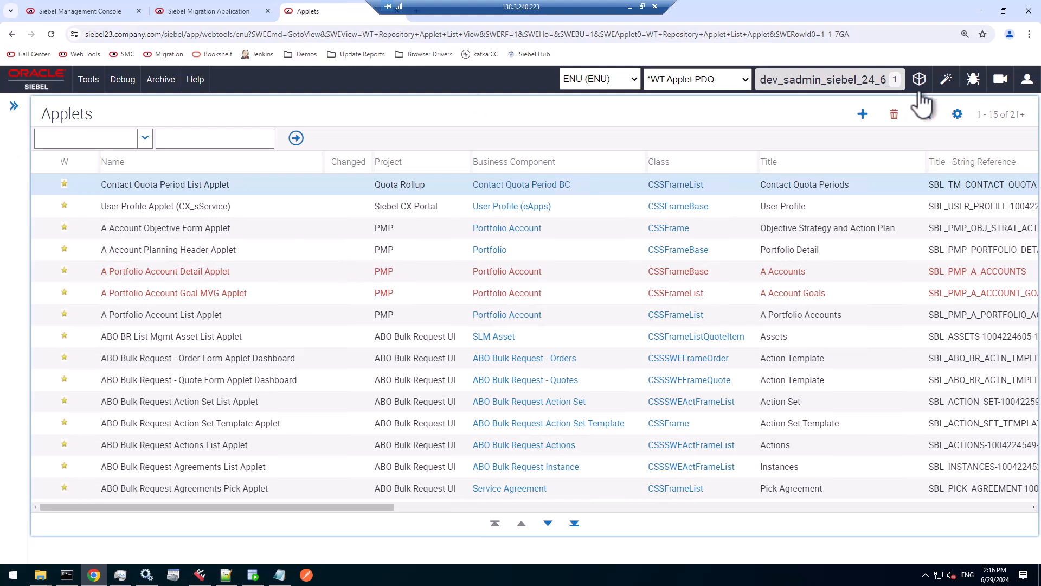
# Switch to File Explorer and open the upgrade report RepositoryUpgrade_20240629_121945.html from the siebsrvr log folder.
pyautogui.scroll(-1, 704, 278)
pyautogui.hotkey('ctrl', '-')
pyautogui.hotkey('ctrl', '-')
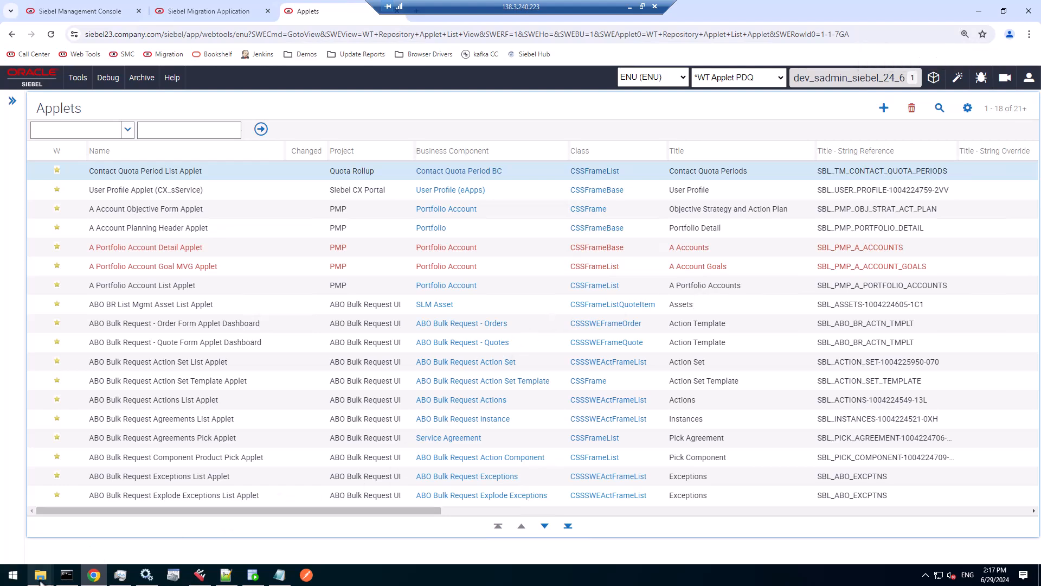
pyautogui.moveTo(39, 576)
pyautogui.click(57, 550)
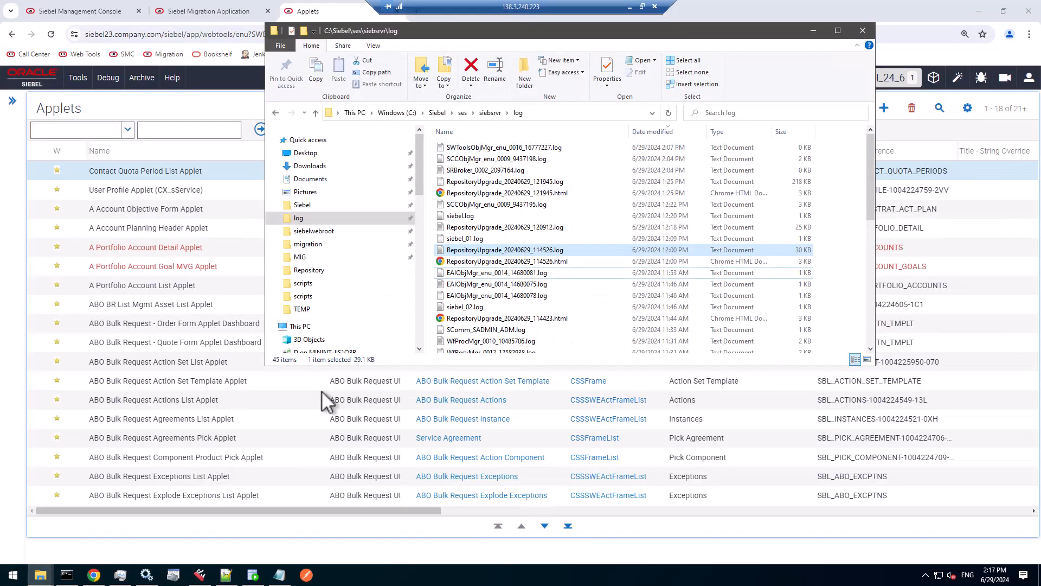
pyautogui.click(533, 197)
pyautogui.doubleClick(532, 194)
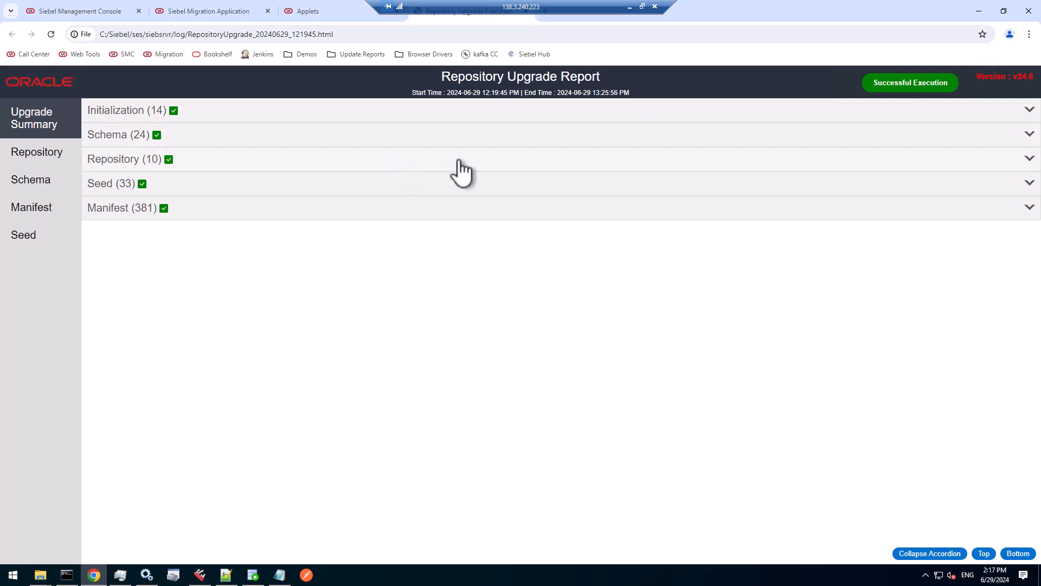
# Examine the Applet and Application object lists in the Repository section of the upgrade report.
pyautogui.click(46, 154)
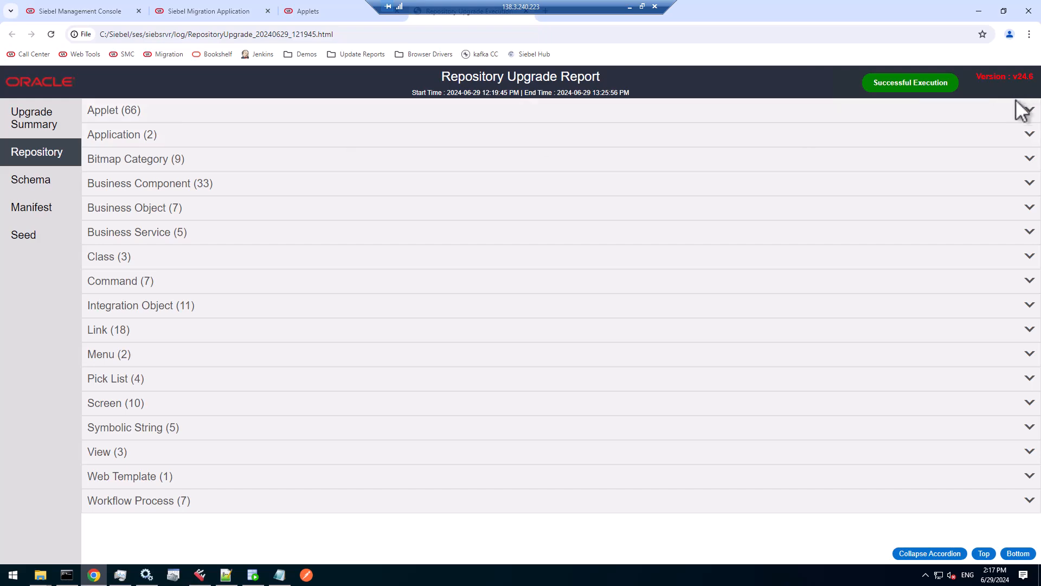
pyautogui.click(1029, 113)
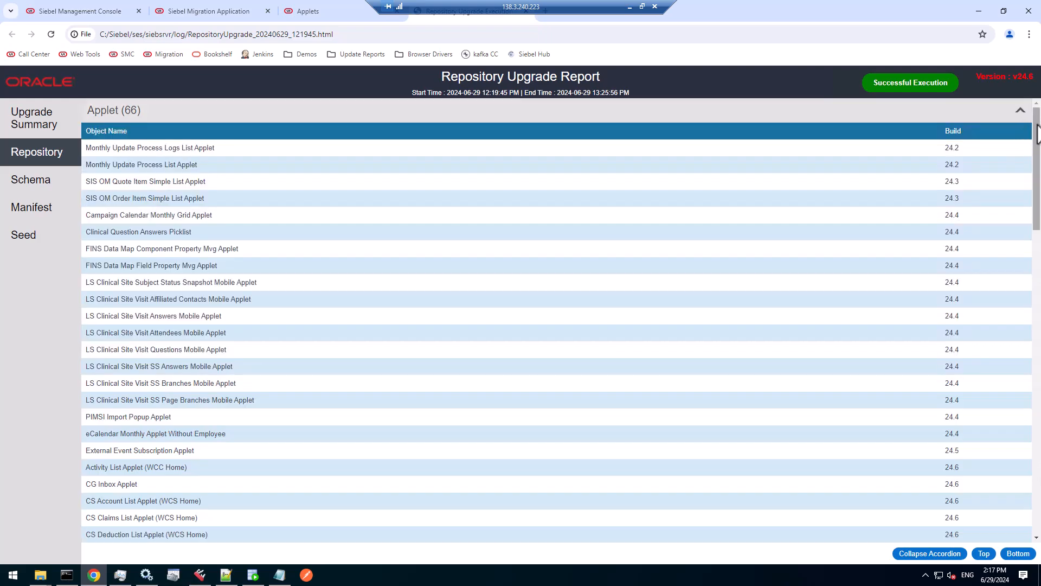
pyautogui.click(1022, 113)
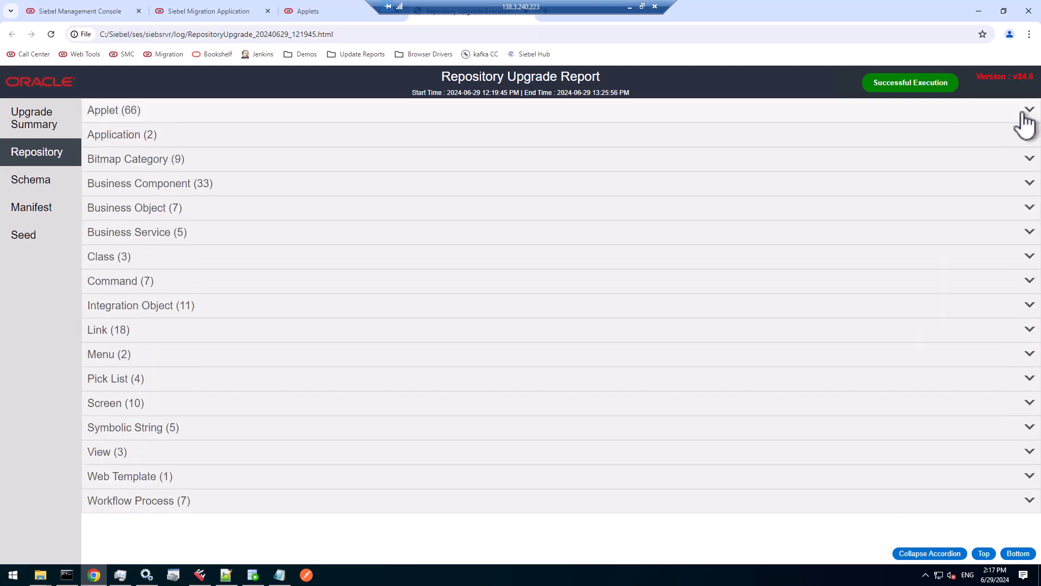
pyautogui.click(1028, 135)
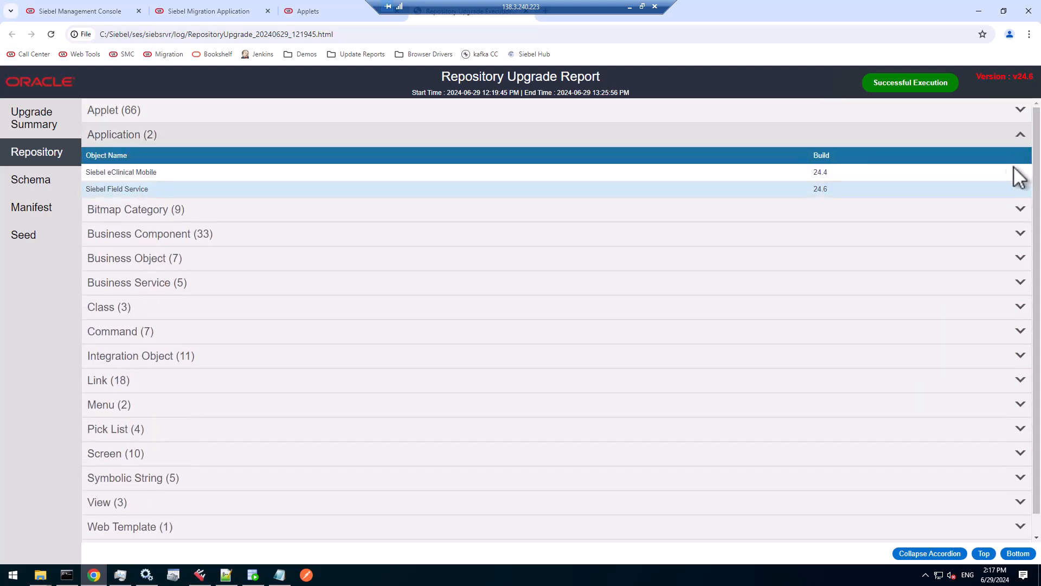
pyautogui.click(1020, 135)
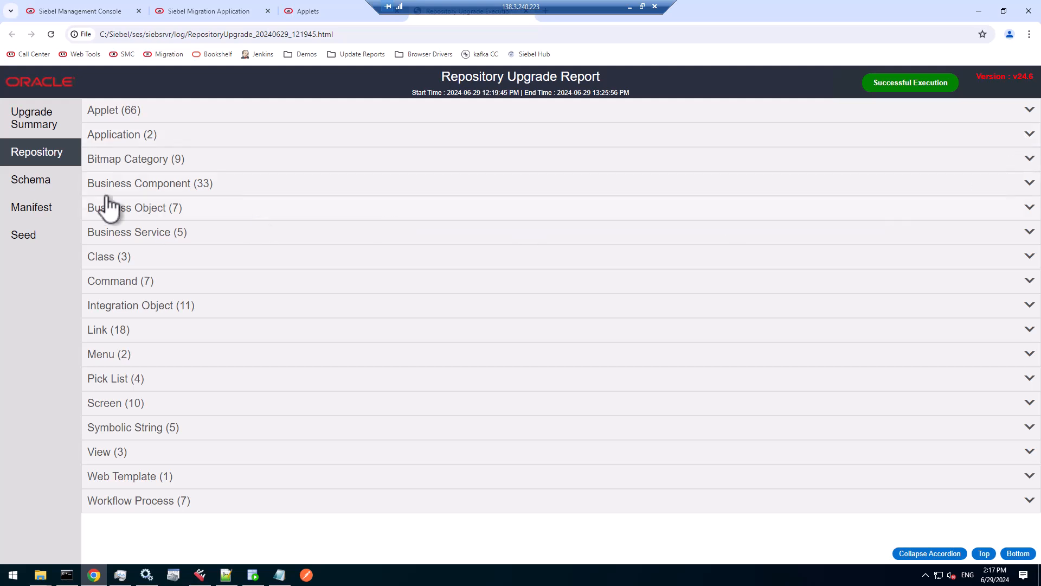
# Examine the report's Schema changes, focusing on the build 24.5 entry for S_EVT_ACT_F92 in table S_EVT_ACT.
pyautogui.click(29, 185)
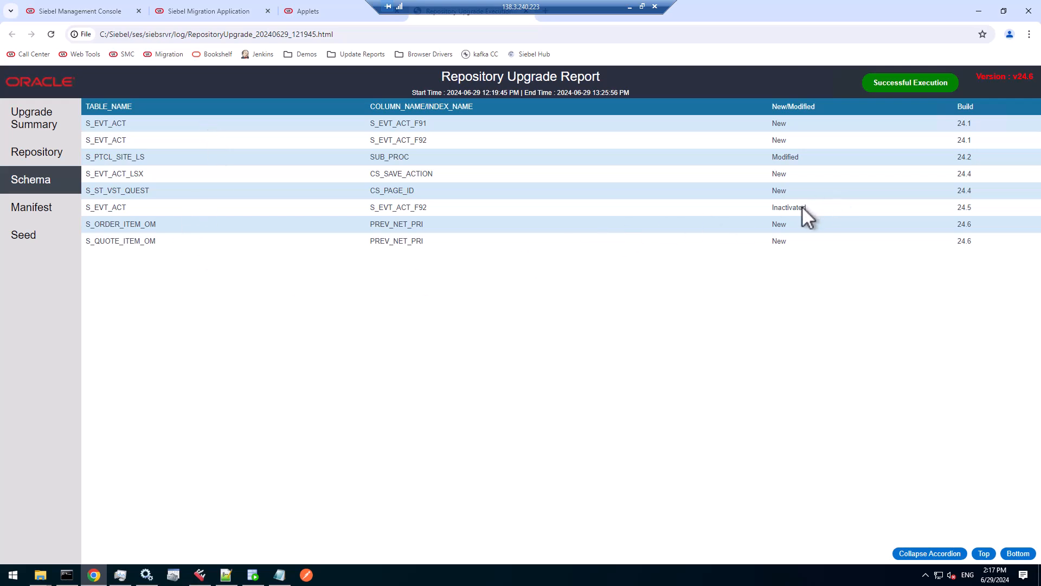
pyautogui.moveTo(805, 207); pyautogui.dragTo(760, 207)
pyautogui.moveTo(428, 209); pyautogui.dragTo(371, 208)
pyautogui.click(447, 147)
# Examine the report's Manifest entries through to the end and the S_LST_OF_VAL records in its Seed section.
pyautogui.click(36, 212)
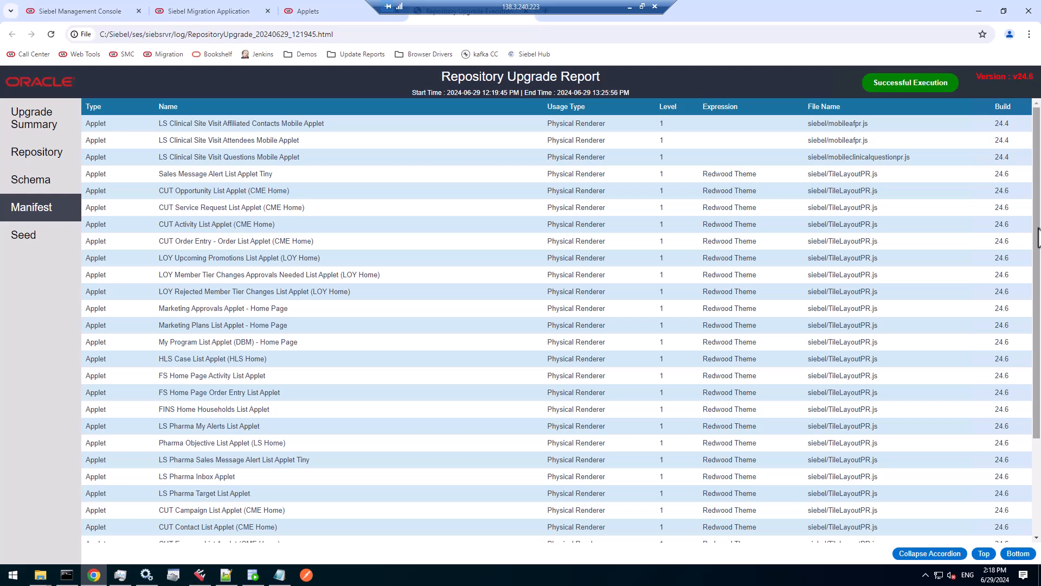
pyautogui.scroll(-1, 750, 137)
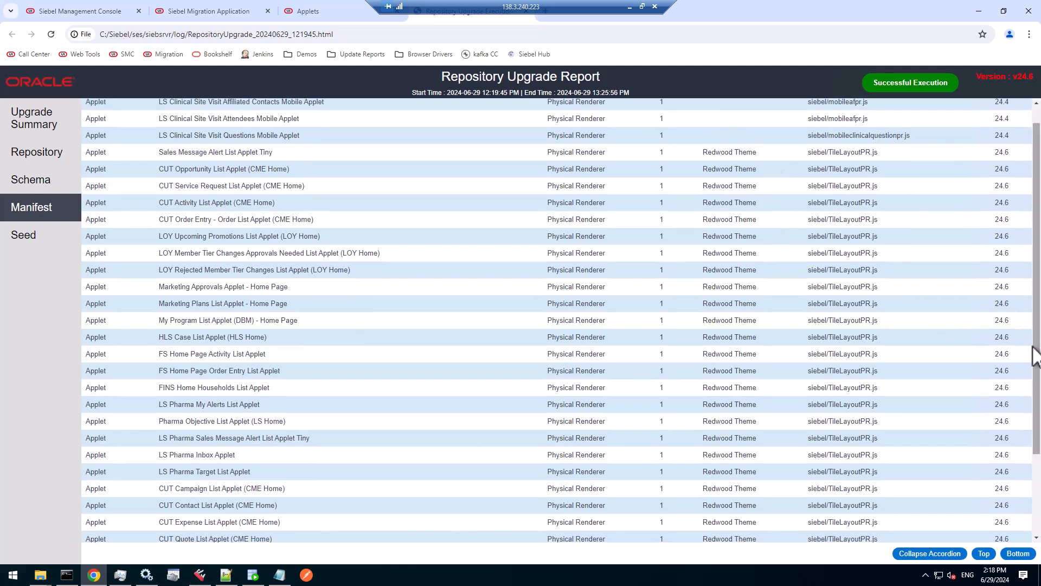
pyautogui.scroll(-2, 1037, 401)
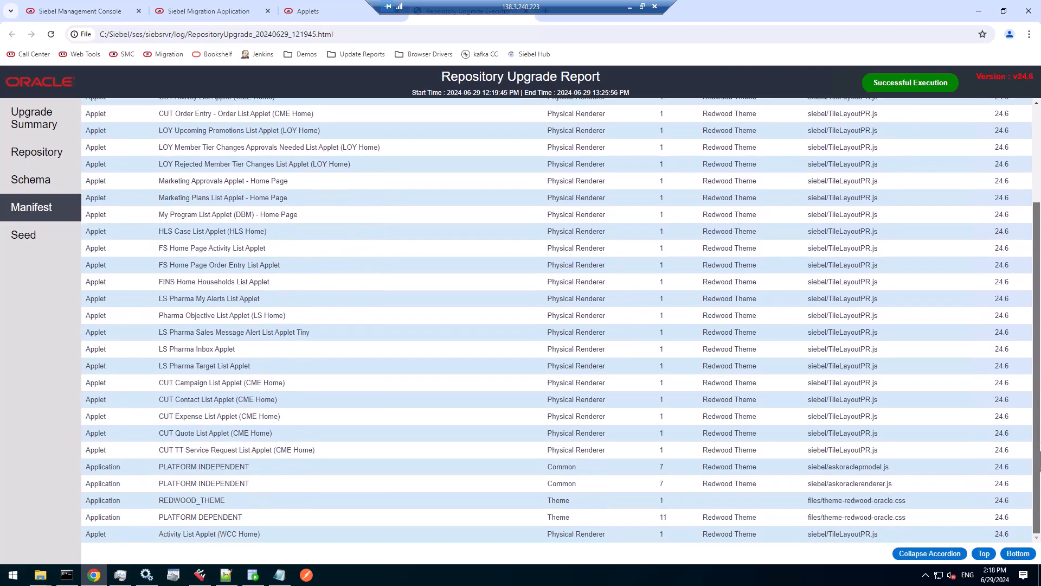
pyautogui.scroll(2, 1039, 297)
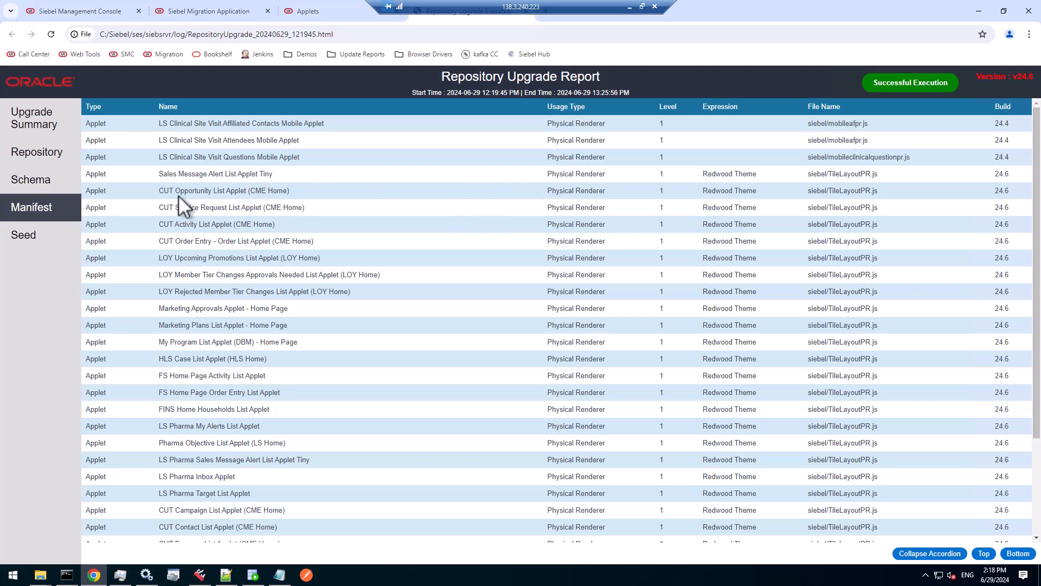
pyautogui.click(23, 241)
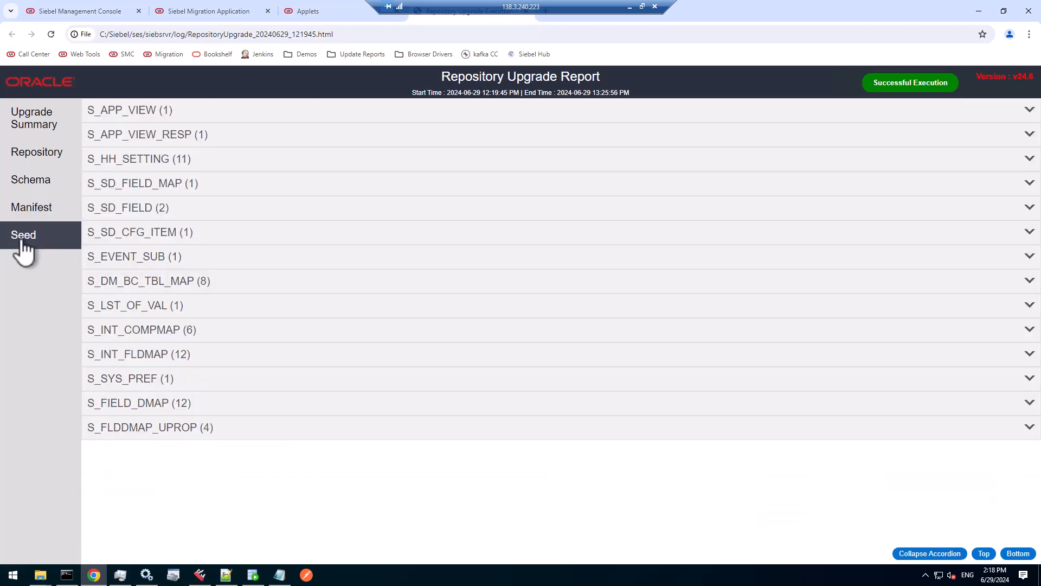
pyautogui.click(125, 307)
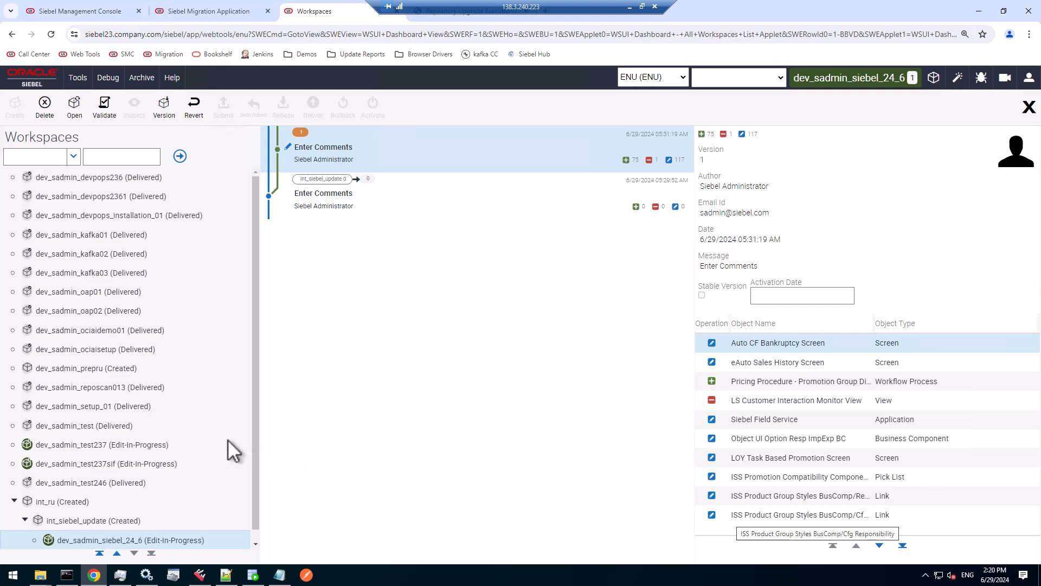
# Checkpoint the dev_sadmin_siebel_24_6 workspace by creating a version with the comment "ru 24.6".
pyautogui.click(175, 539)
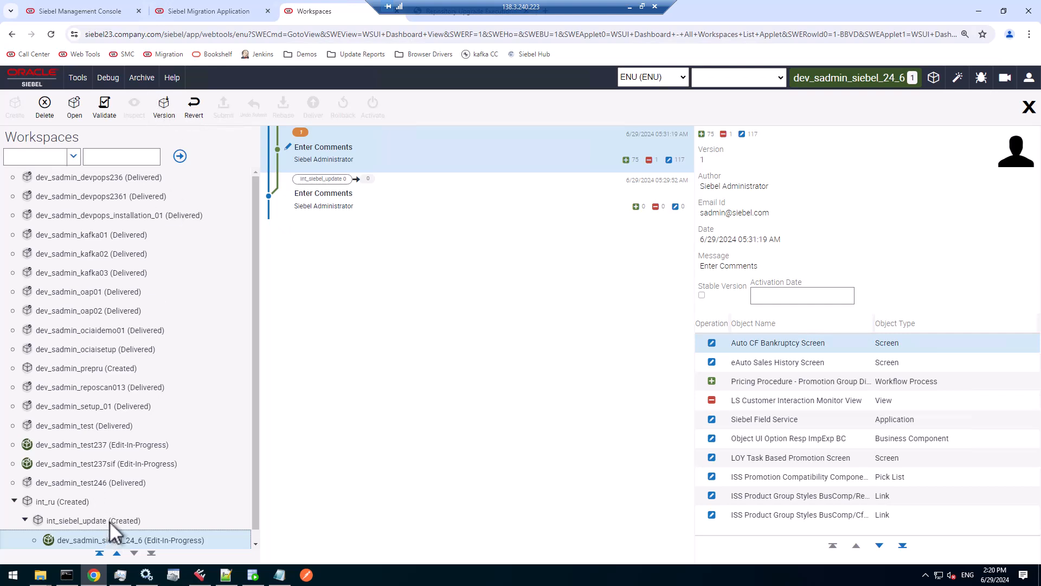
pyautogui.click(110, 522)
pyautogui.click(121, 542)
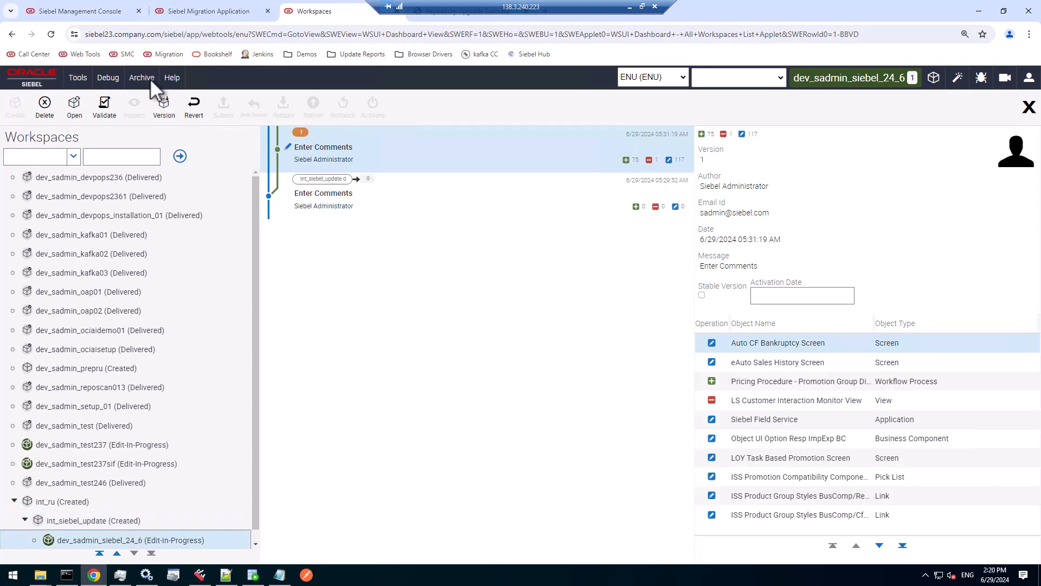
pyautogui.click(164, 108)
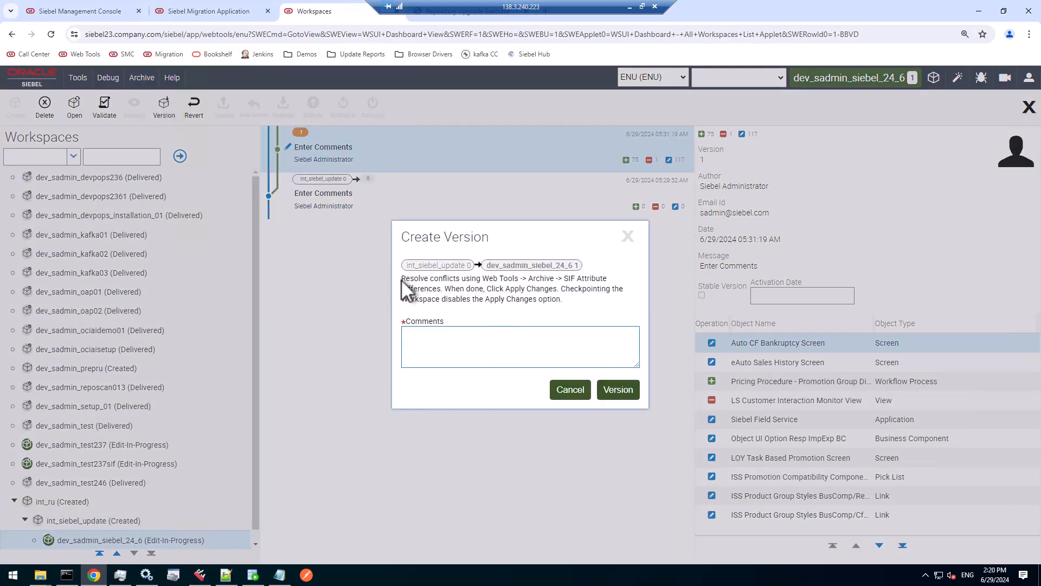
pyautogui.moveTo(402, 278); pyautogui.dragTo(567, 302)
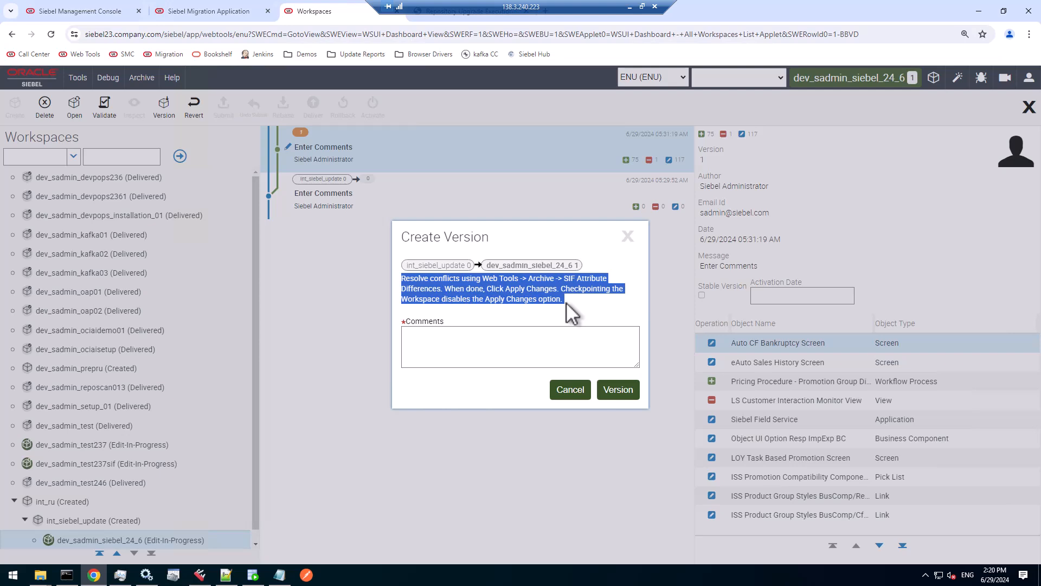
pyautogui.click(467, 339)
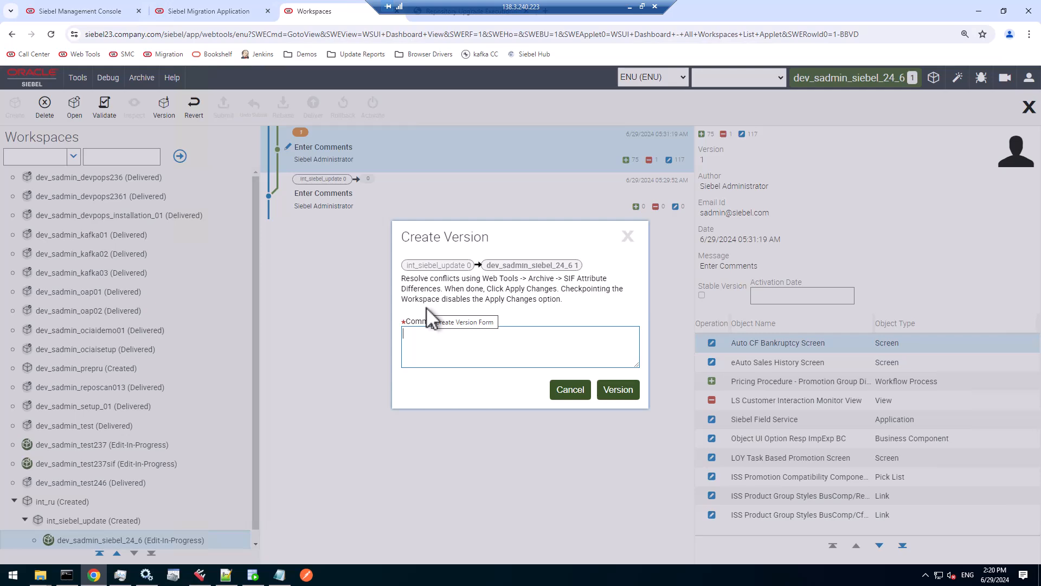
pyautogui.write('ru 24.6')
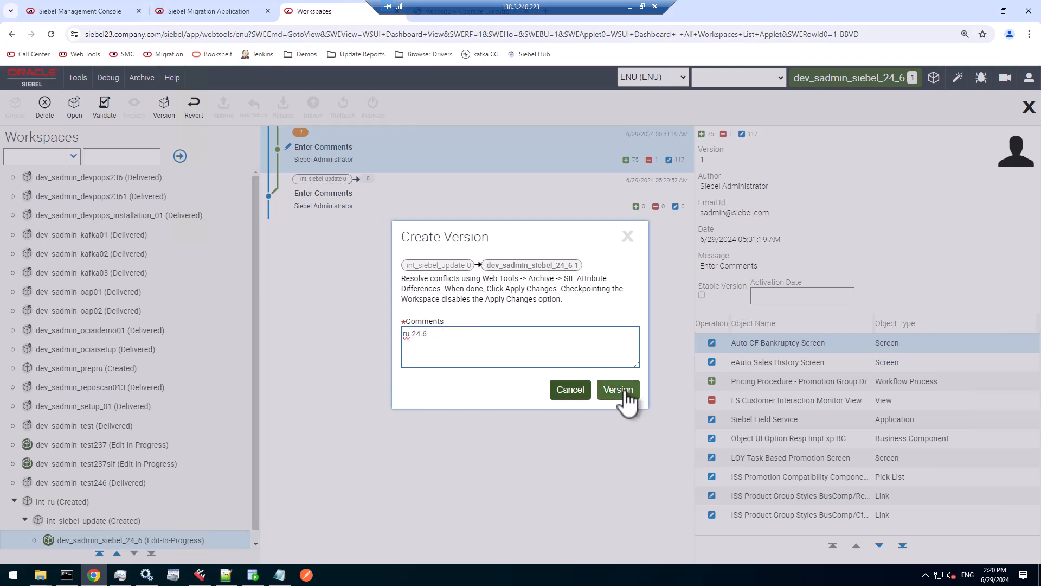
pyautogui.click(618, 389)
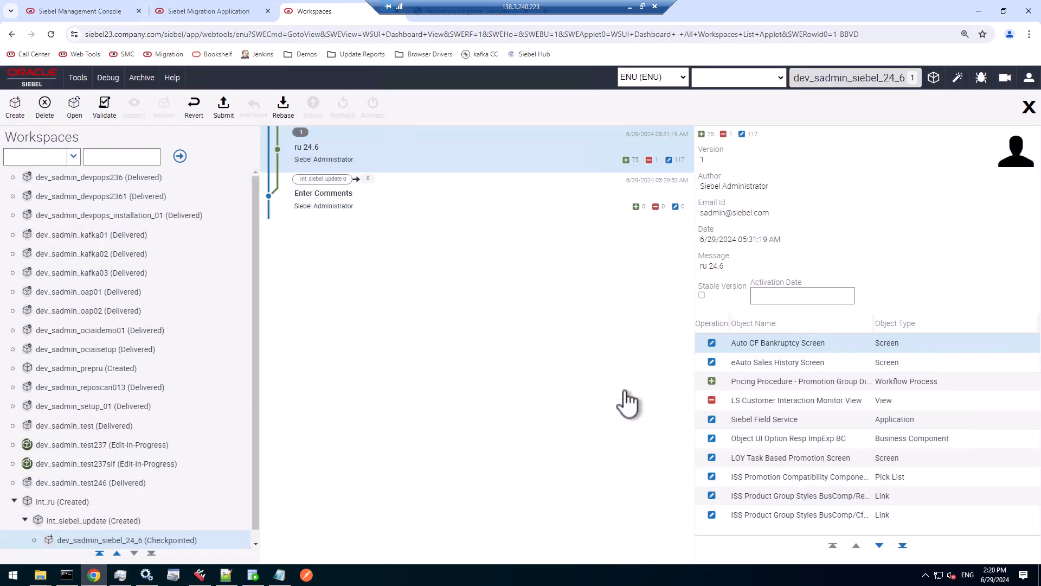
# Submit the dev_sadmin_siebel_24_6 workspace for delivery and deliver it to int_siebel_update with the comment "ru 24.6".
pyautogui.click(224, 106)
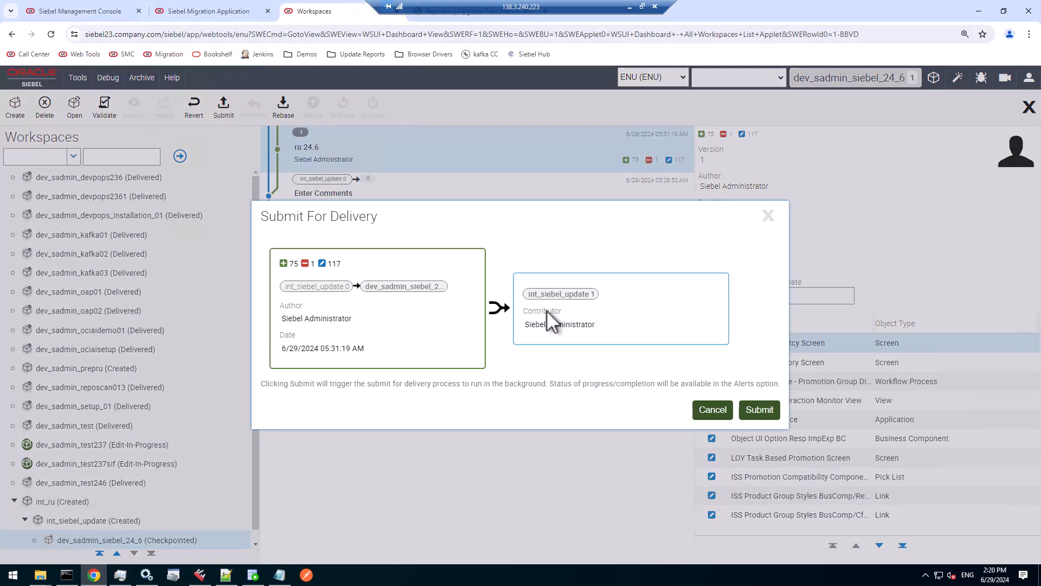
pyautogui.click(761, 411)
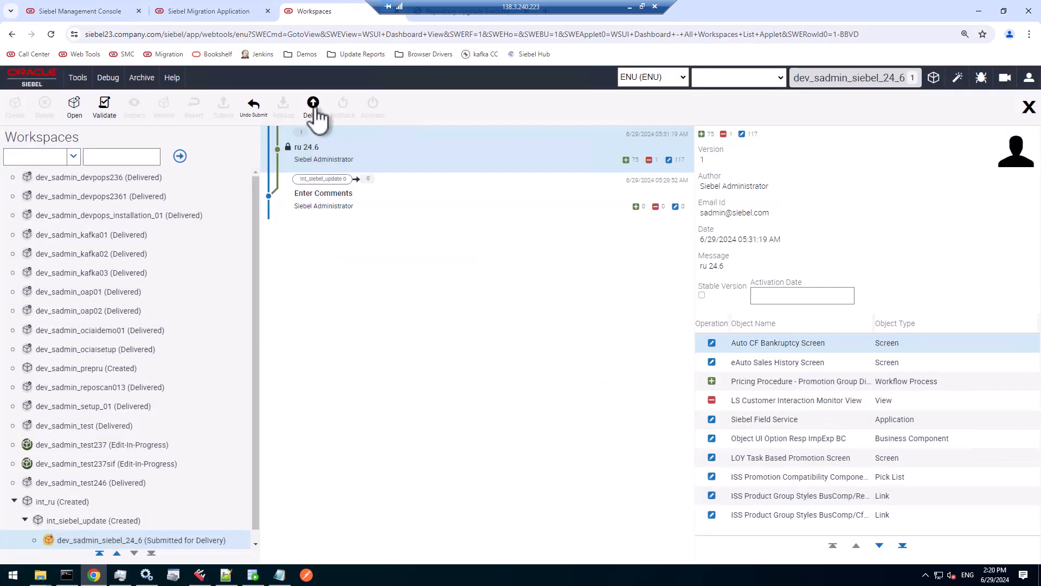
pyautogui.click(314, 109)
pyautogui.write('ru 24.6')
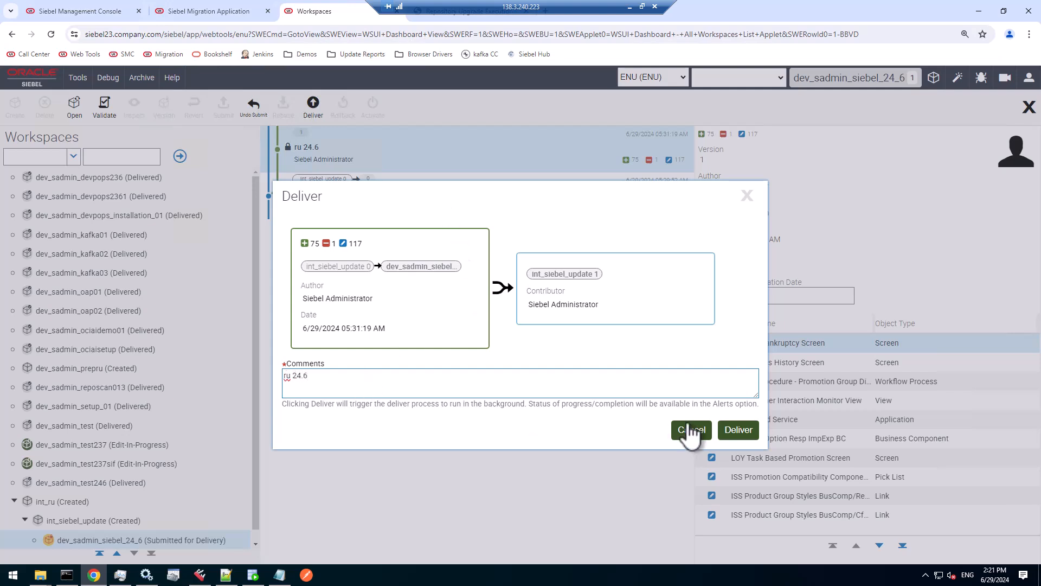
pyautogui.click(746, 432)
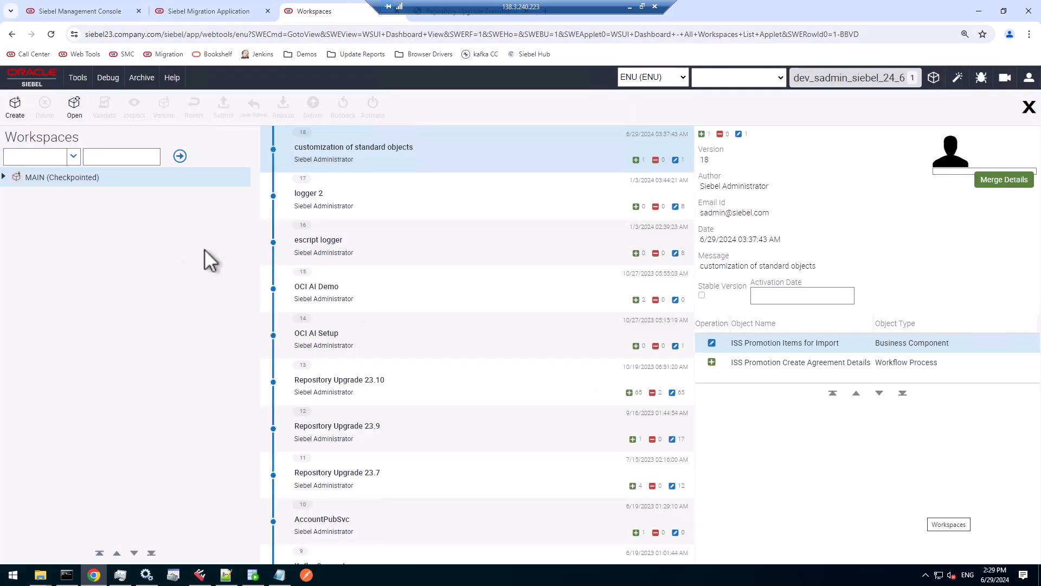
# Locate the int_siebel_update workspace under MAIN > int_ru and open it.
pyautogui.click(3, 178)
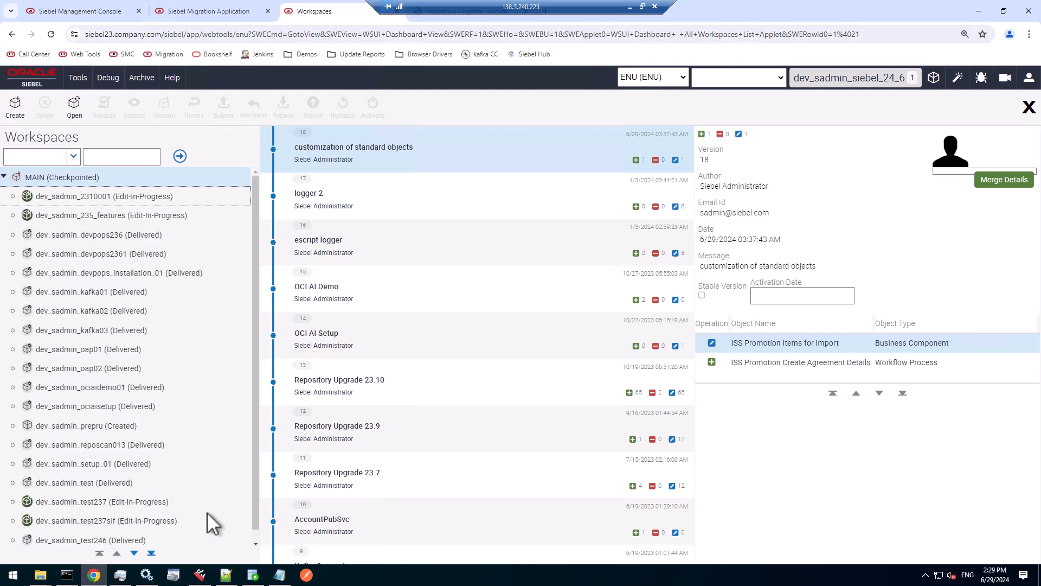
pyautogui.scroll(-1, 214, 519)
pyautogui.click(182, 158)
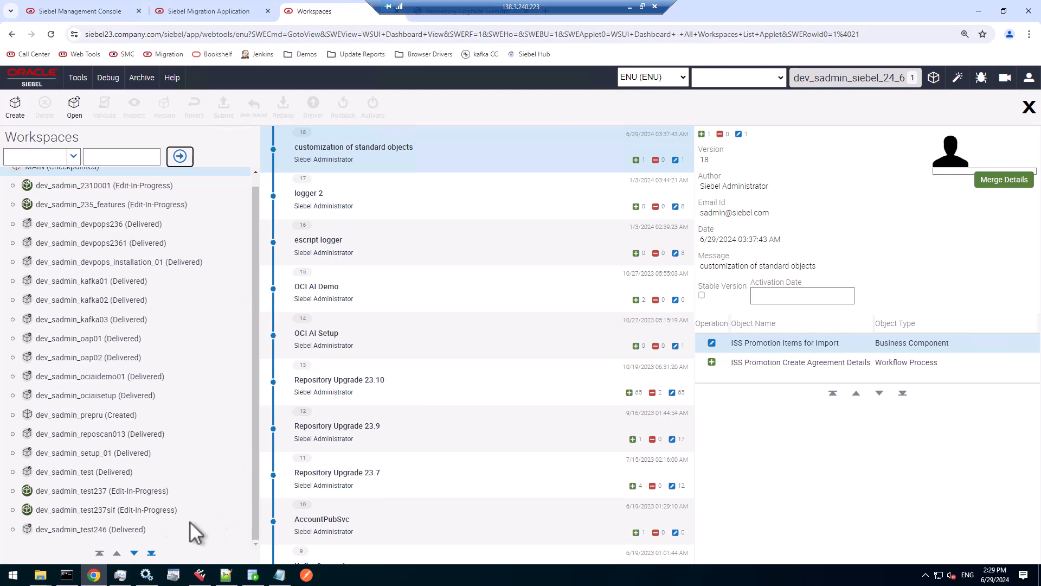
pyautogui.click(134, 553)
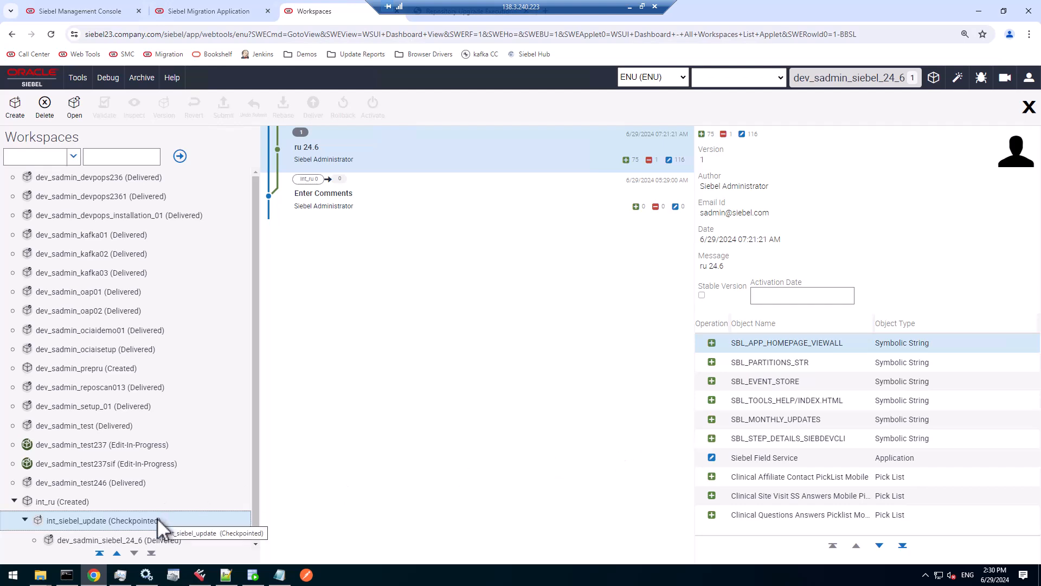
pyautogui.click(78, 106)
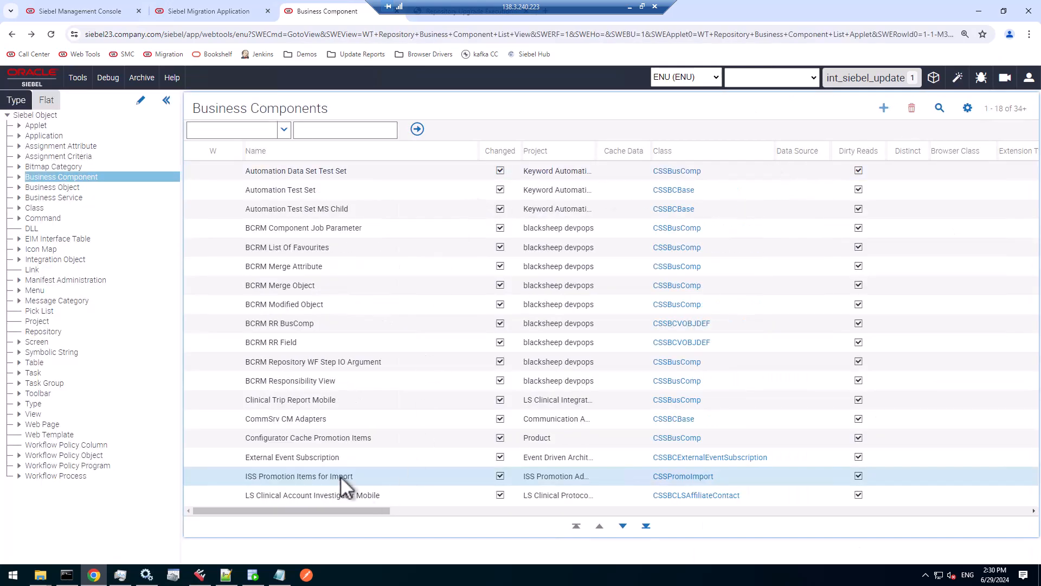
# Query the Business Components list for "ISS Promotion Items for Import".
pyautogui.click(351, 477)
pyautogui.hotkey('ctrl', 'c')
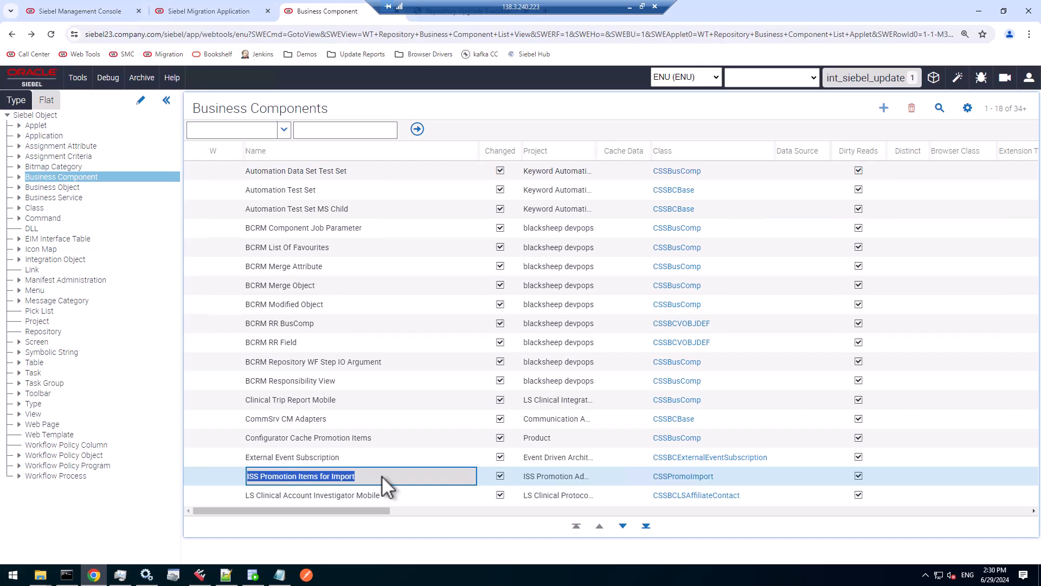
pyautogui.hotkey('ctrl', 'q')
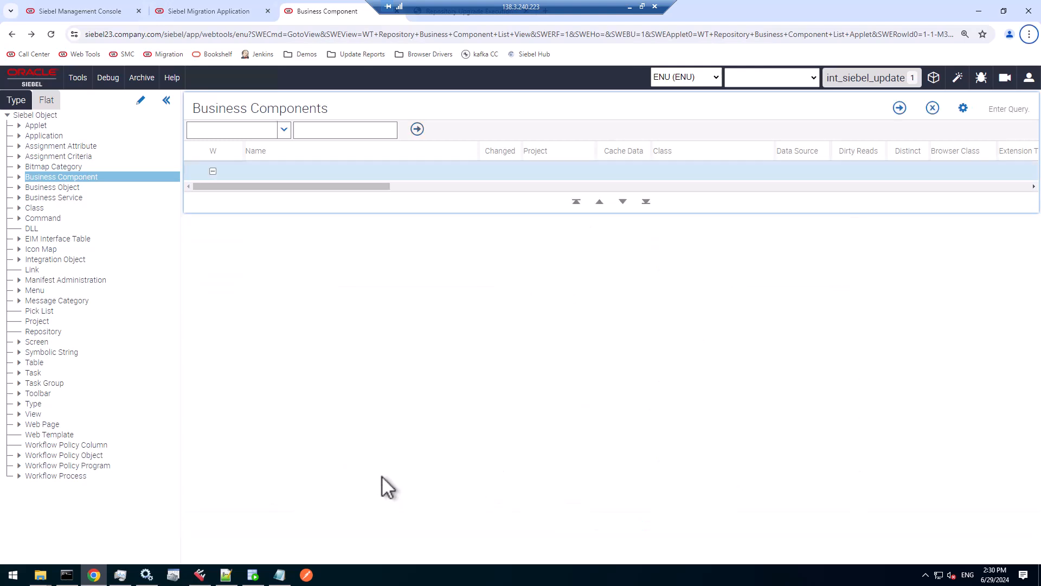
pyautogui.click(382, 168)
pyautogui.hotkey('ctrl', 'v')
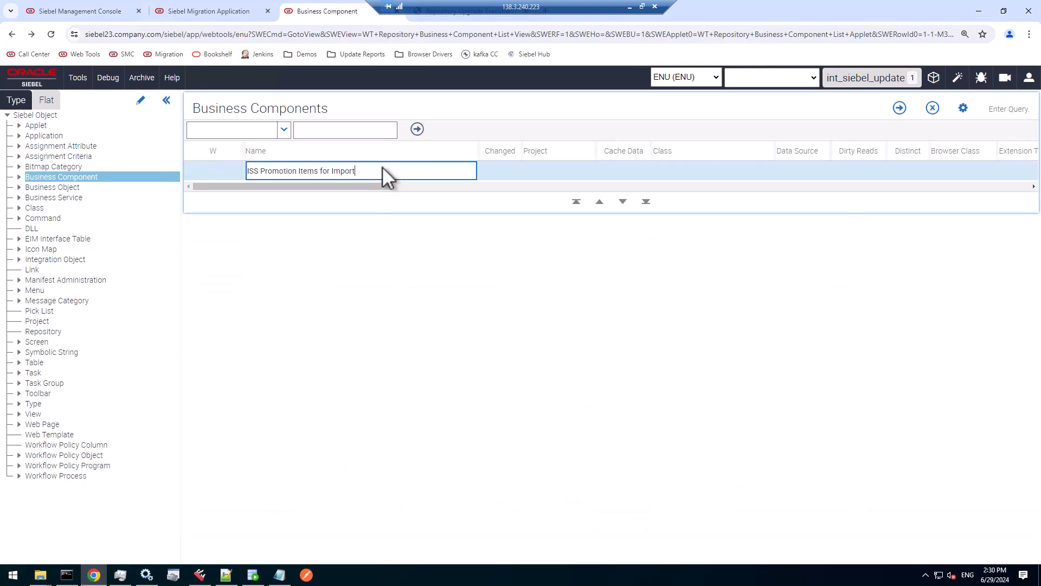
pyautogui.press('Return')
# Check the Search Specification, Sort Specification and Comments values of the ISS Promotion Items for Import business component.
pyautogui.moveTo(358, 185); pyautogui.dragTo(868, 189)
pyautogui.click(607, 169)
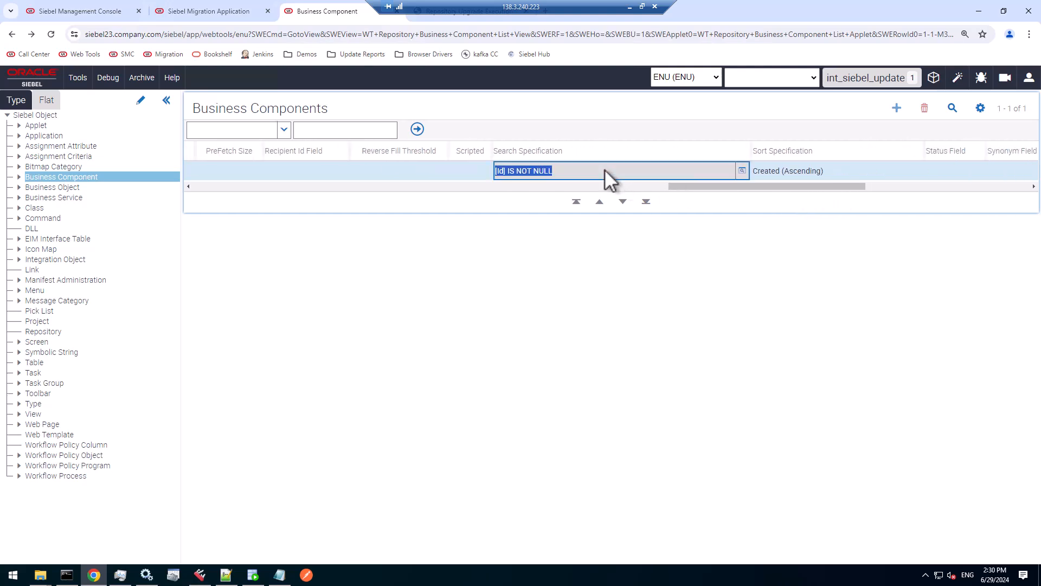
pyautogui.click(838, 170)
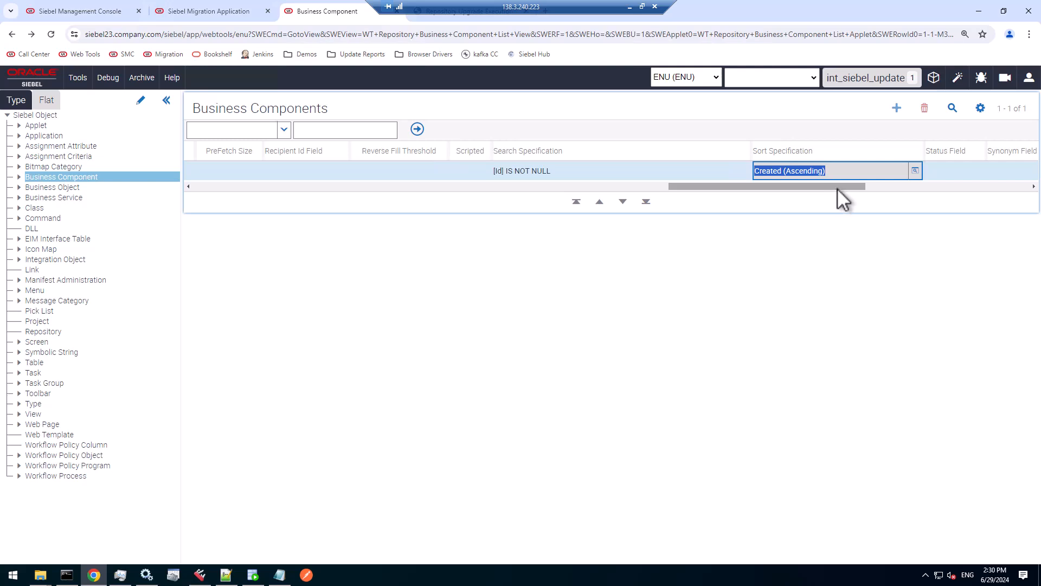
pyautogui.moveTo(838, 189); pyautogui.dragTo(1023, 187)
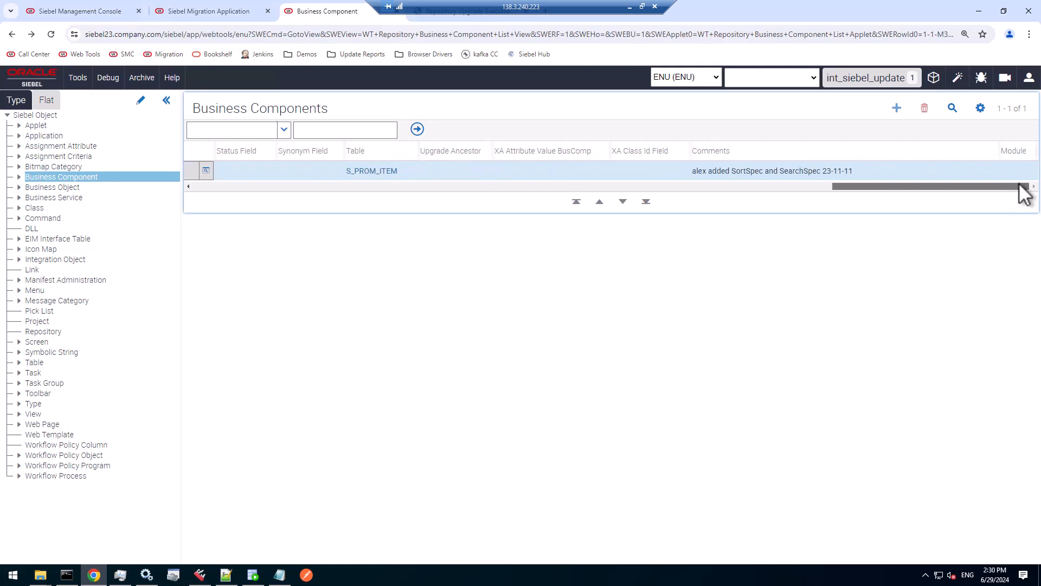
pyautogui.click(867, 171)
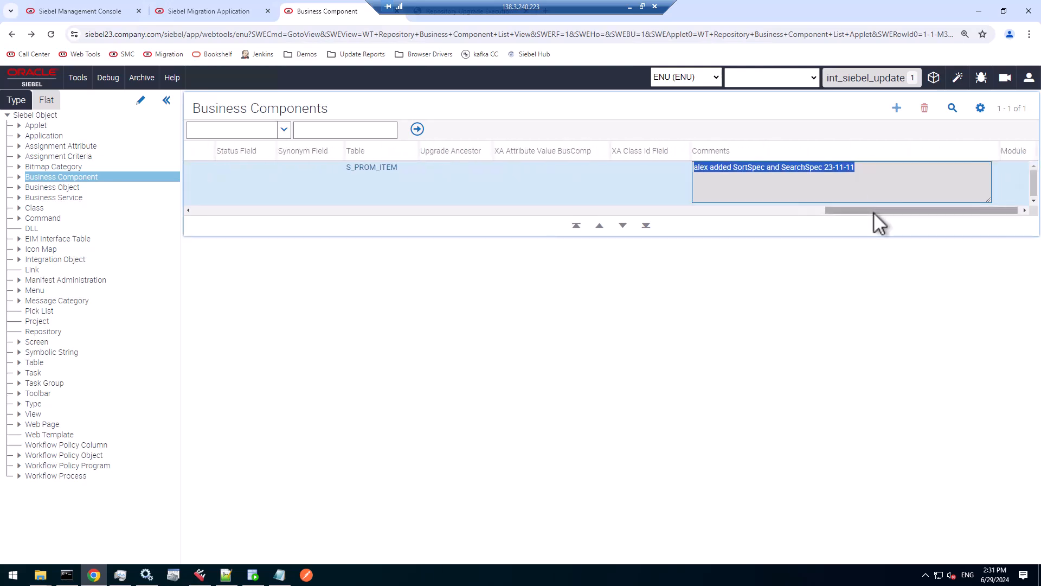
pyautogui.moveTo(835, 210); pyautogui.dragTo(197, 222)
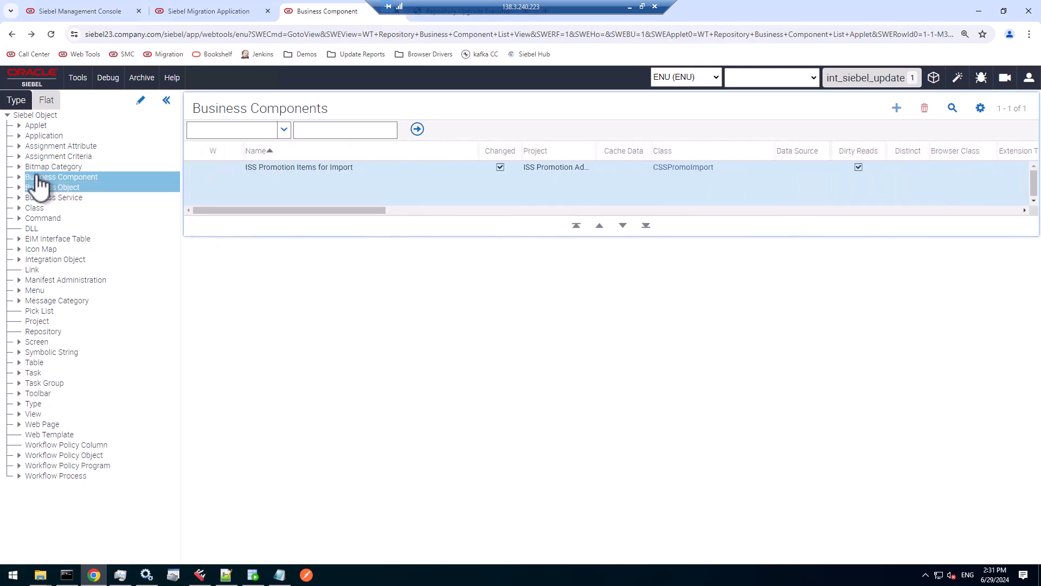
# List the fields of ISS Promotion Items for Import and check the calculated value of the changed custom calculated field.
pyautogui.click(18, 177)
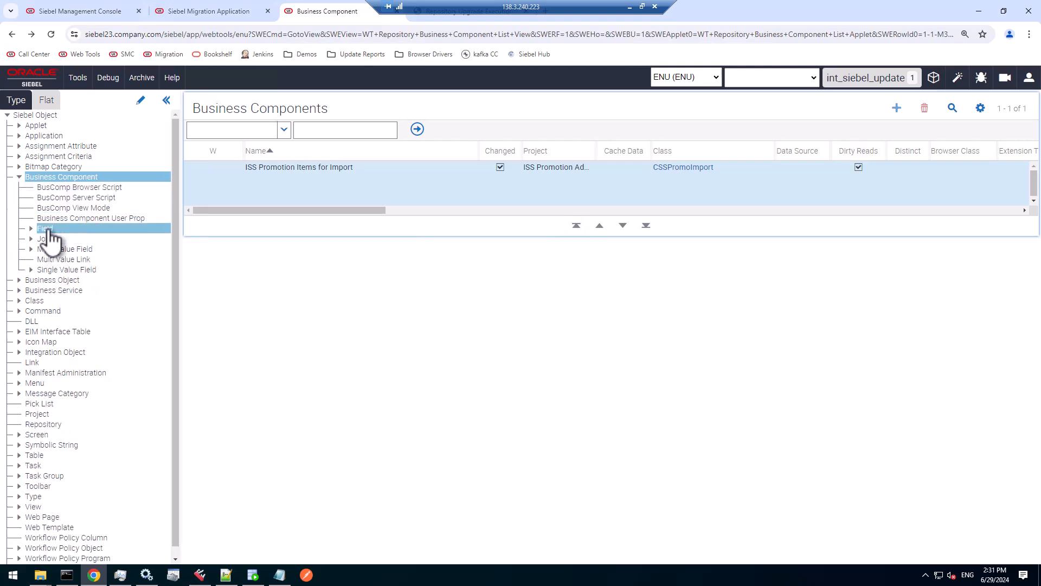
pyautogui.click(49, 230)
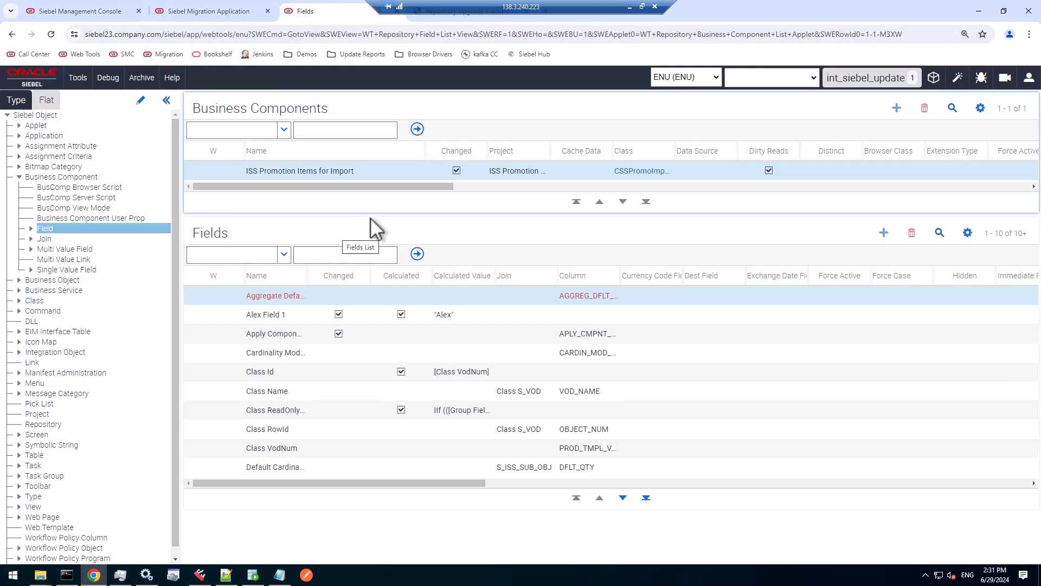
pyautogui.click(461, 314)
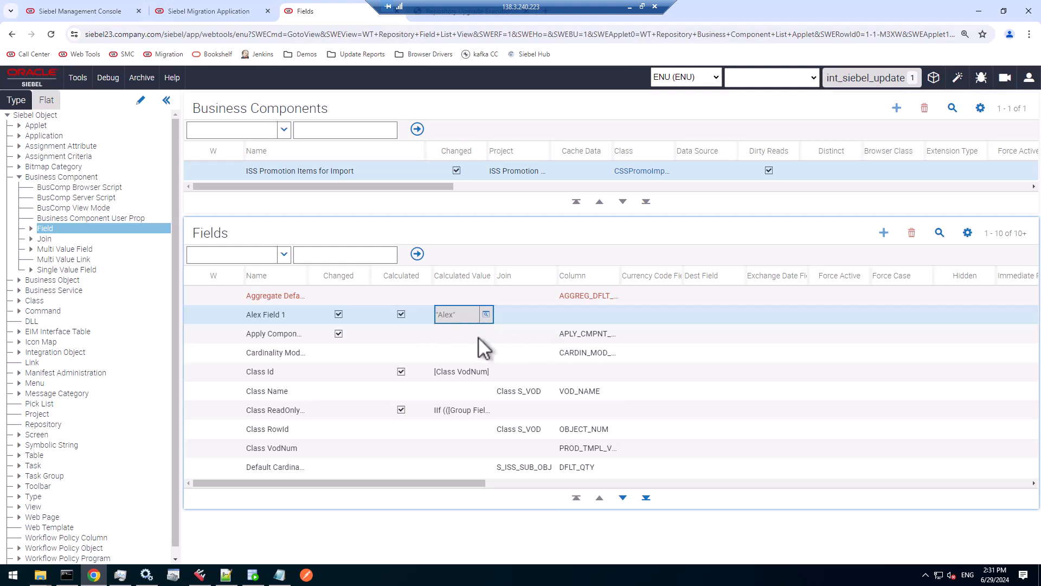
# Widen the fields list's Name column and check the Required and default value settings of the Apply Component Charge Flag field.
pyautogui.click(288, 333)
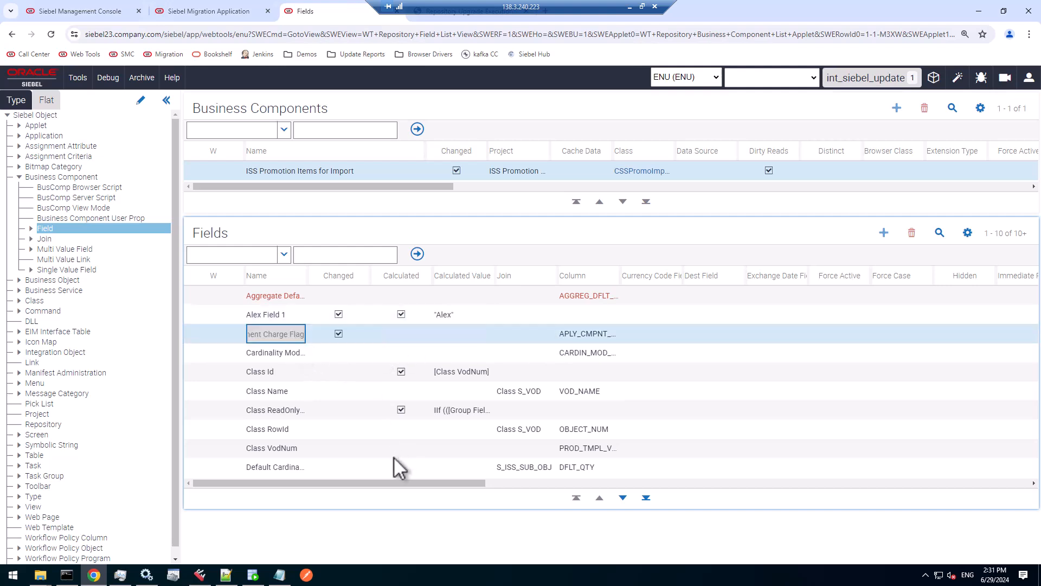
pyautogui.moveTo(308, 278); pyautogui.dragTo(388, 281)
pyautogui.moveTo(409, 481); pyautogui.dragTo(844, 496)
pyautogui.click(611, 333)
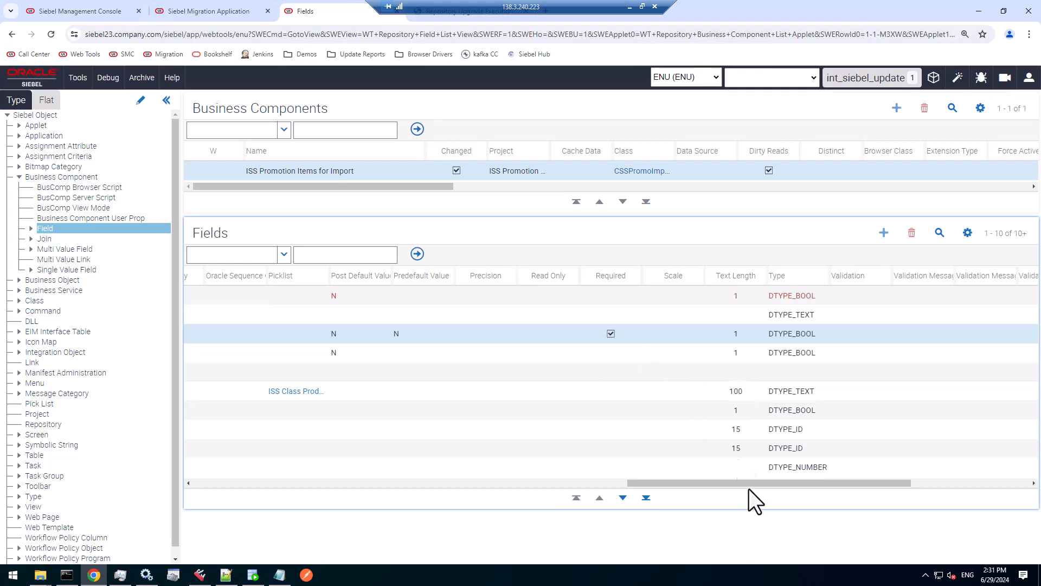
pyautogui.moveTo(718, 484); pyautogui.dragTo(601, 509)
# Go to the next set of fields and check the changed Grace Period UOM field of ISS Promotion Items for Import.
pyautogui.click(623, 498)
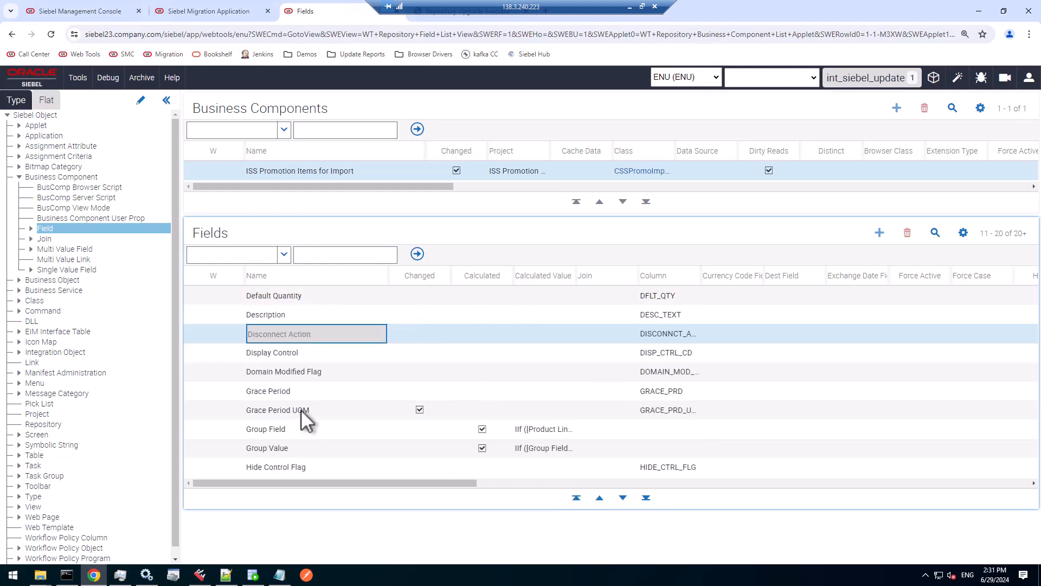
pyautogui.click(303, 411)
pyautogui.moveTo(434, 483); pyautogui.dragTo(272, 484)
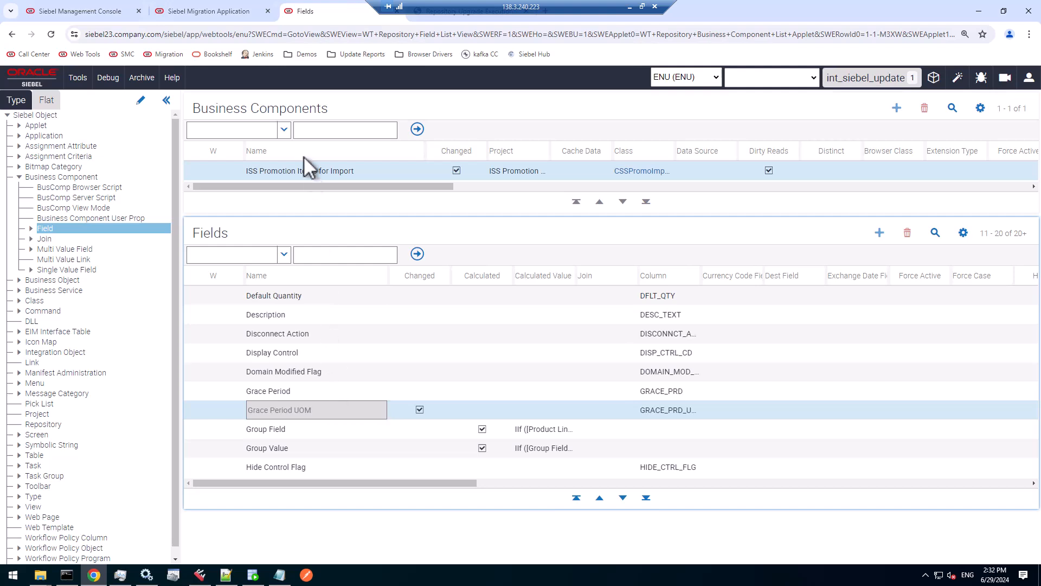
pyautogui.click(369, 172)
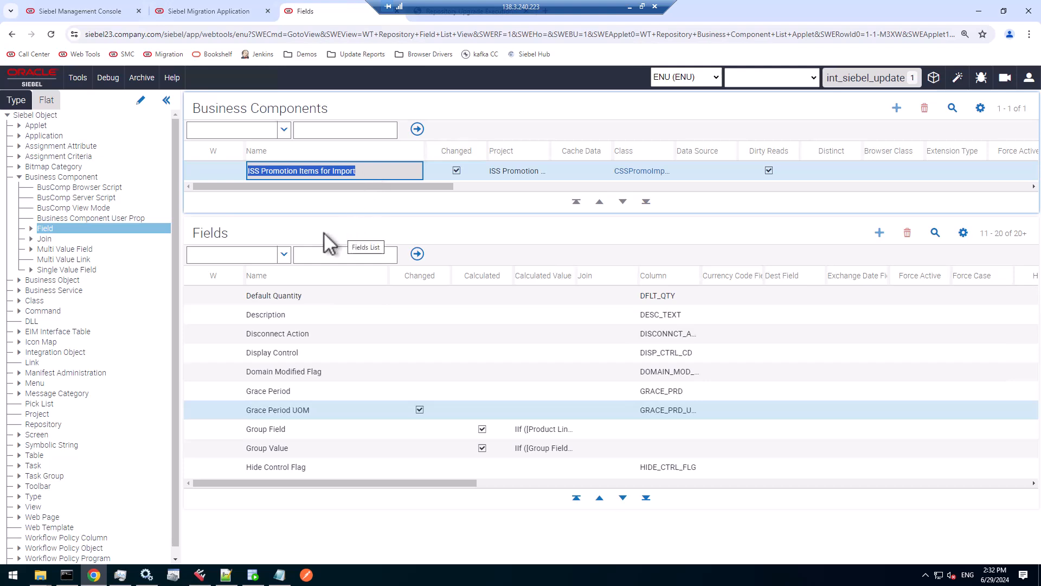
# Query the Workflow Processes for "ISS*" and open ISS Promotion Agreement Management Sub Process in the Workflow Designer.
pyautogui.click(175, 560)
pyautogui.click(60, 559)
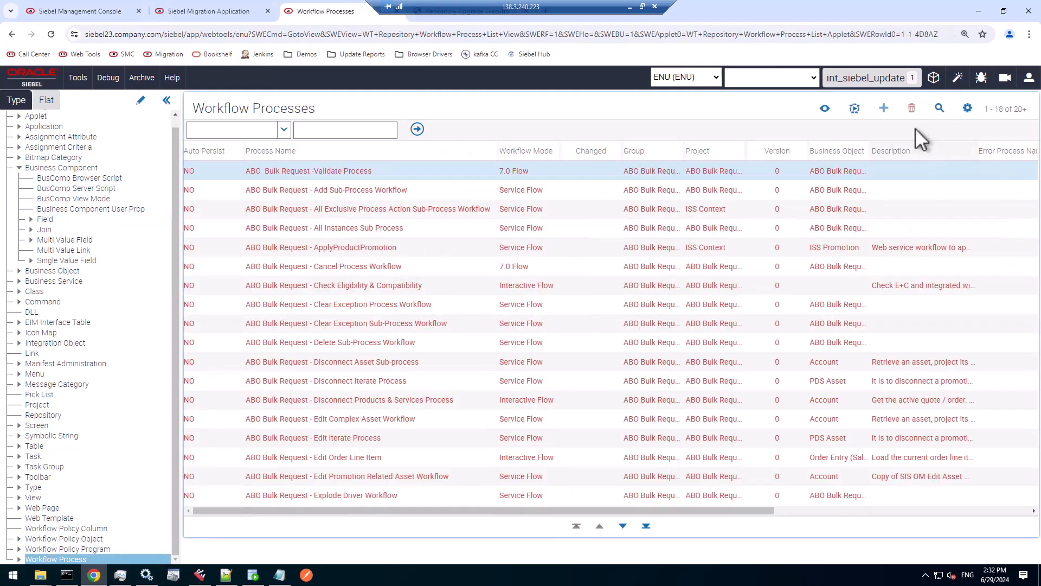
pyautogui.click(940, 109)
pyautogui.write('ISS*')
pyautogui.press('Return')
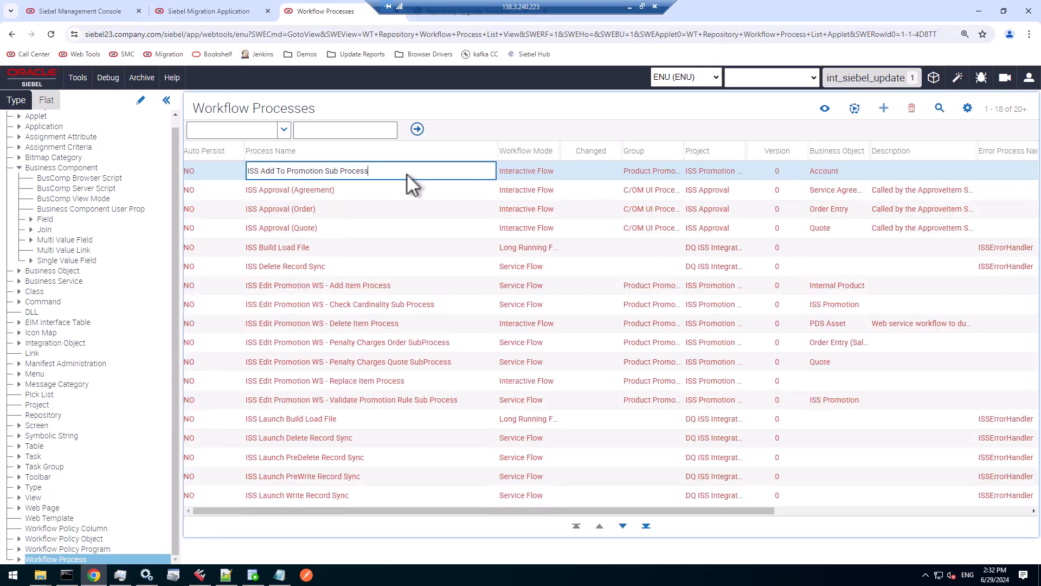
pyautogui.click(623, 526)
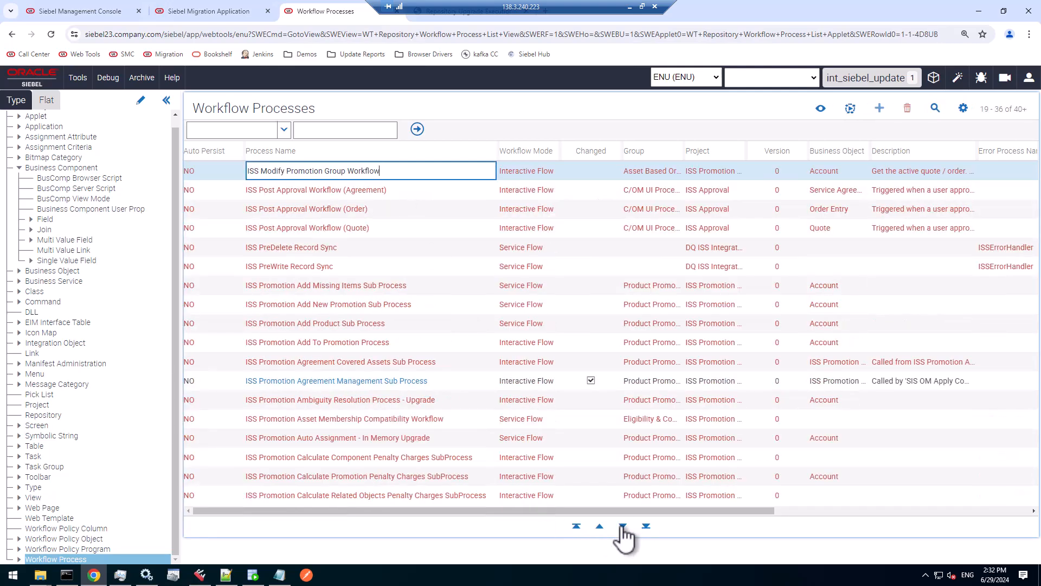
pyautogui.click(400, 382)
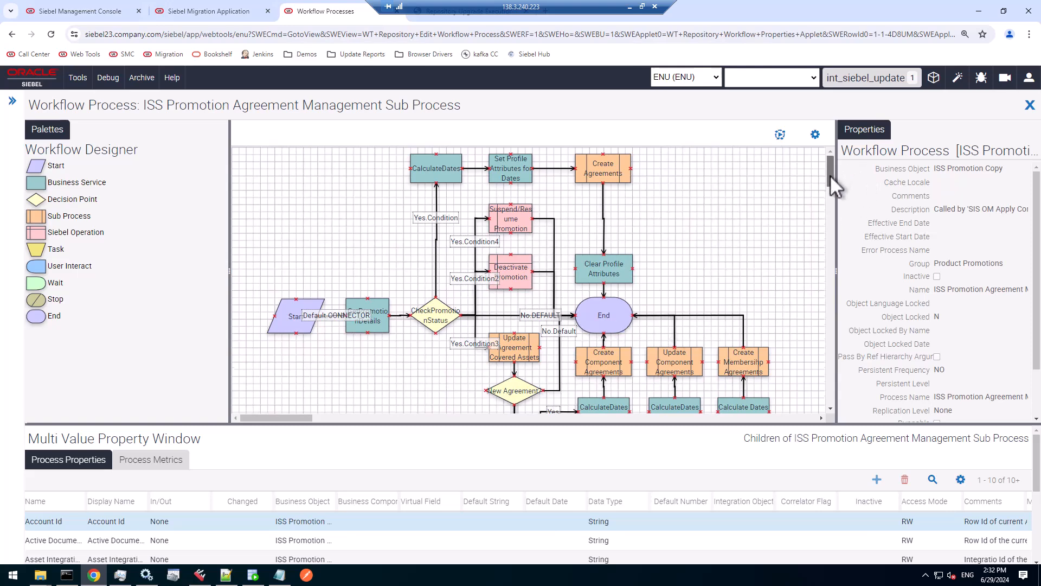
# Examine the ISS Promotion Agreement Management Sub Process diagram in the Workflow Designer and return to the Workflow Processes list.
pyautogui.scroll(-2, 830, 174)
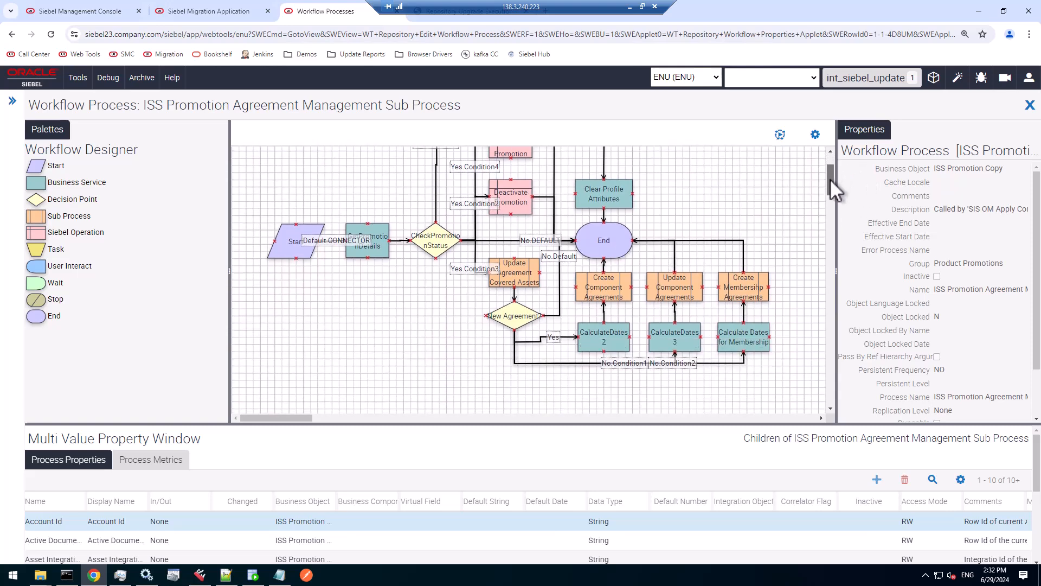
pyautogui.scroll(2, 830, 178)
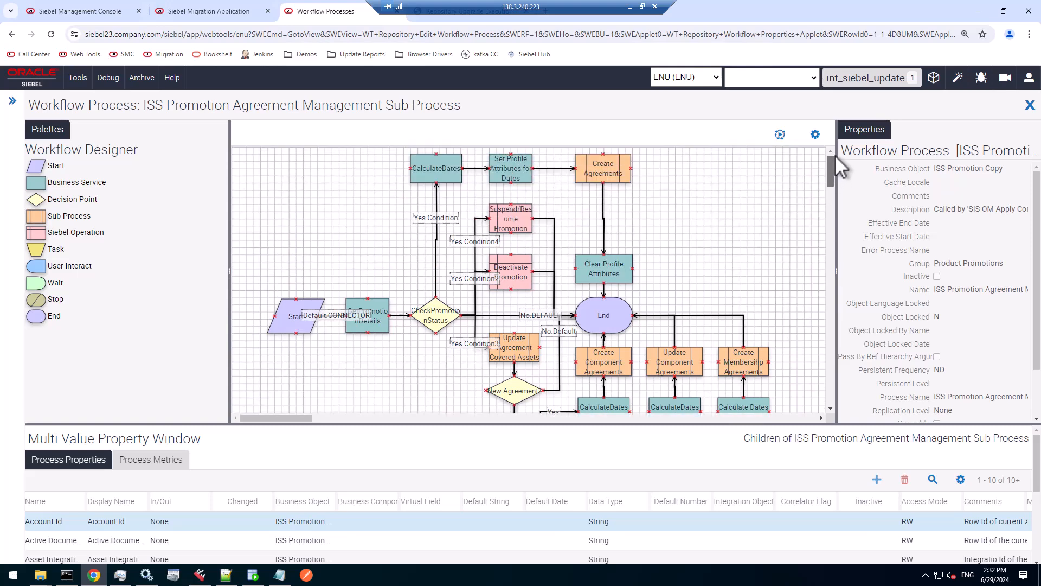
pyautogui.click(1029, 106)
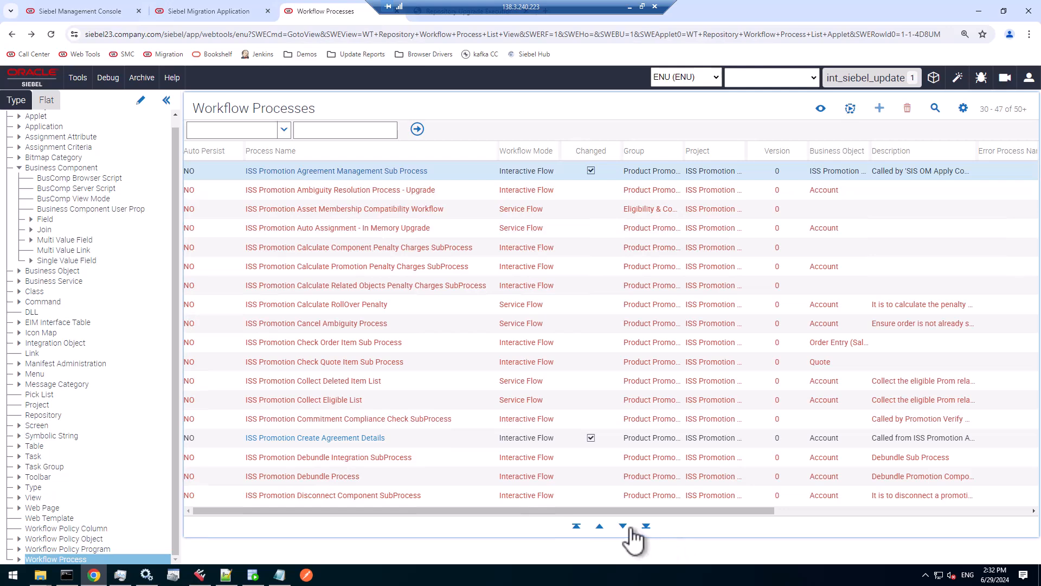
pyautogui.click(404, 172)
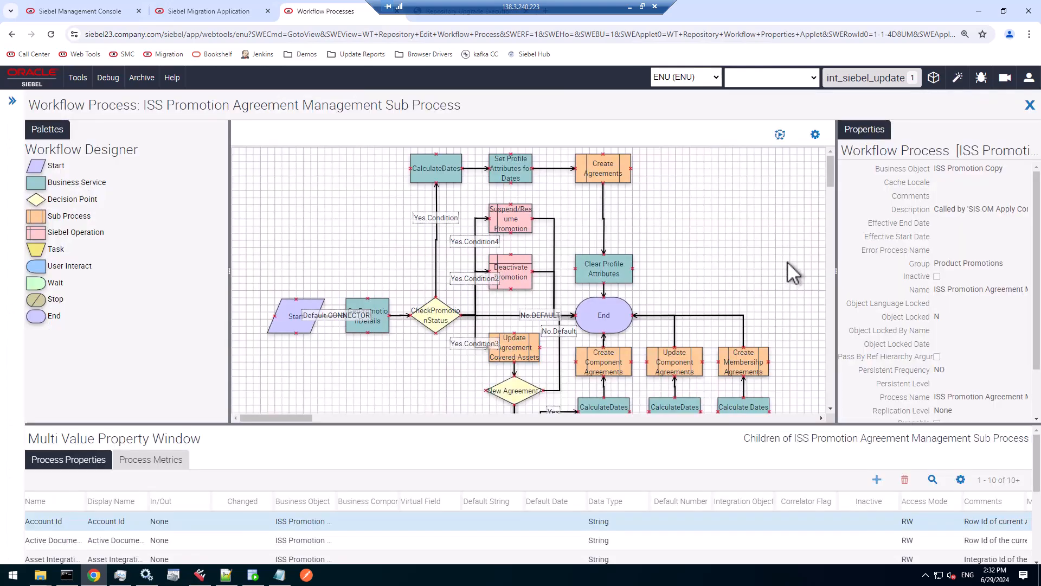
pyautogui.click(1030, 105)
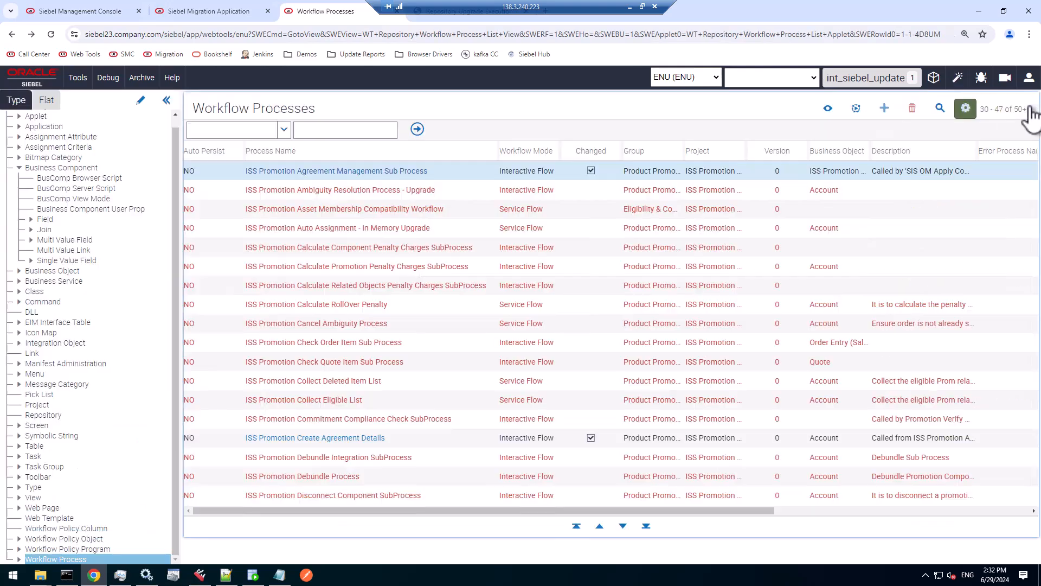
# Open the ISS Promotion Create Agreement Details workflow and inspect the Custom Logging step and the connectors leading to End.
pyautogui.click(340, 440)
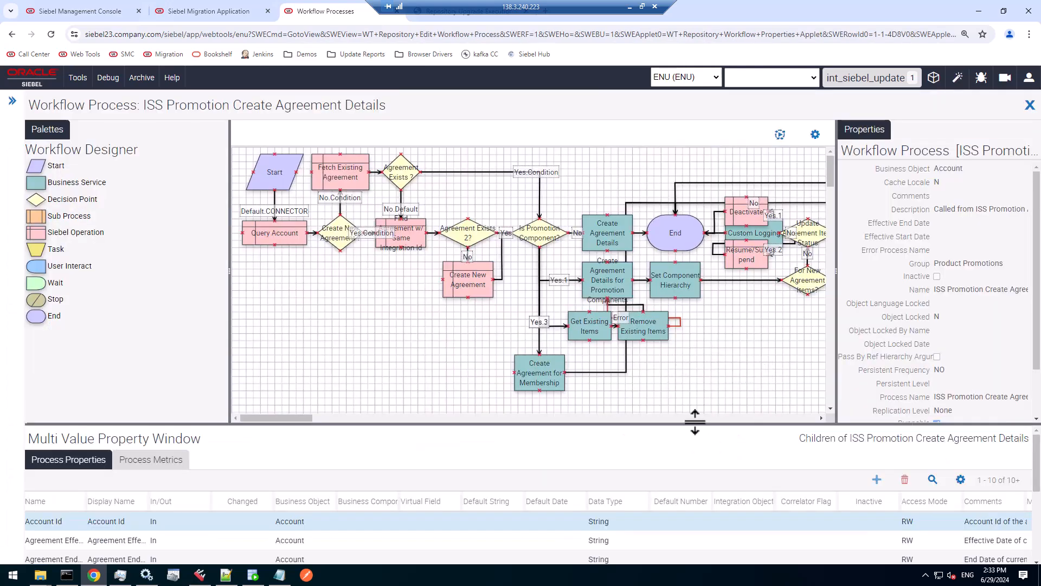
pyautogui.moveTo(282, 418); pyautogui.dragTo(319, 415)
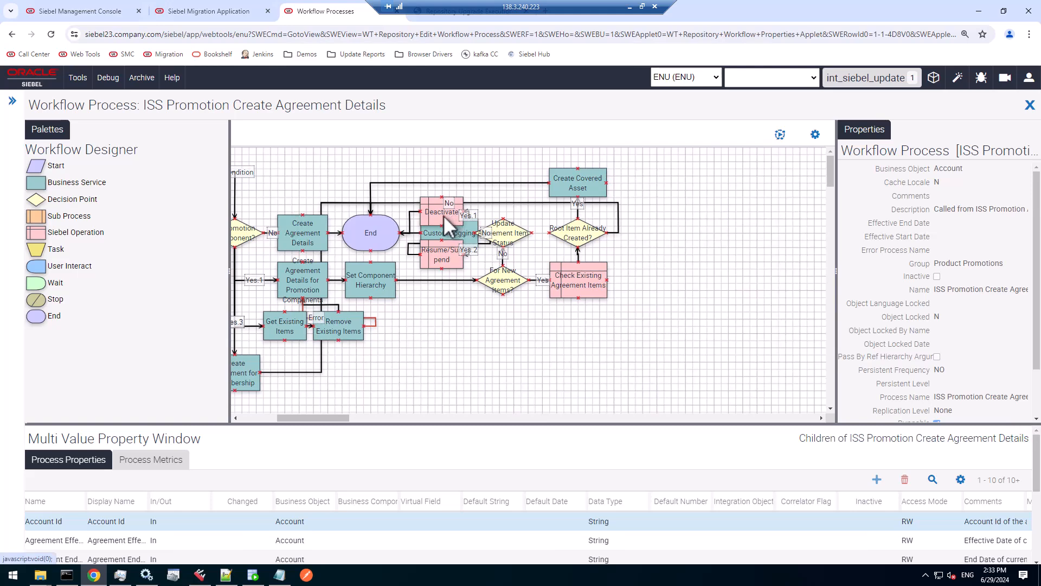
pyautogui.click(411, 213)
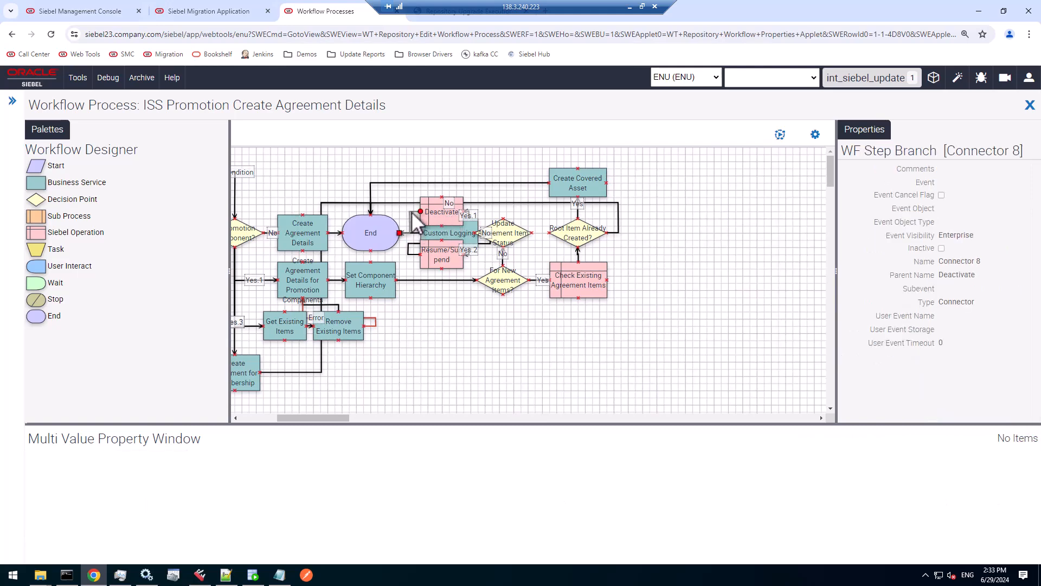
pyautogui.click(416, 238)
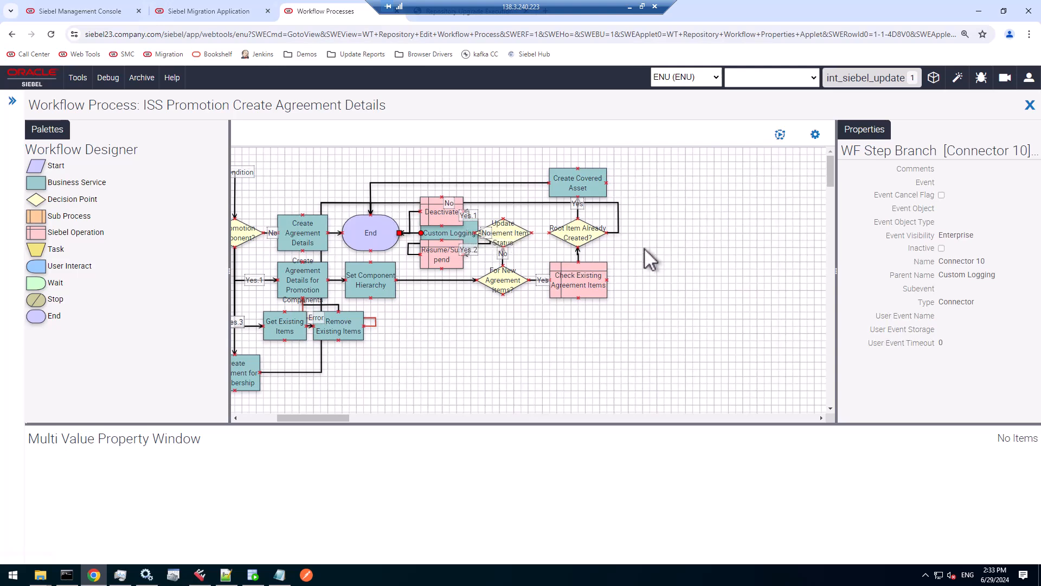
pyautogui.click(467, 241)
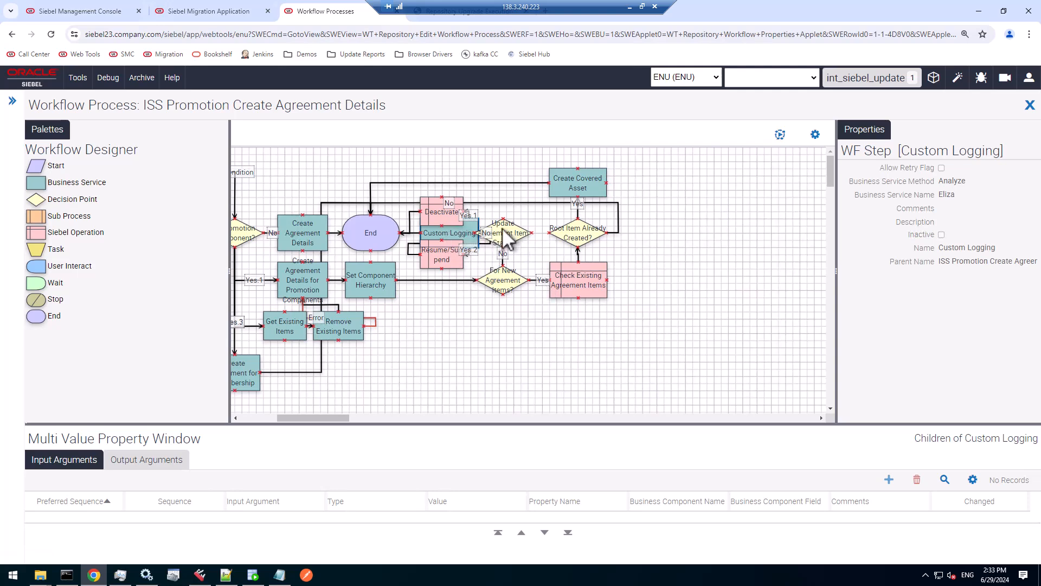
# Check the Deactivate step's field input and search spec input arguments for the custom comments and close the Workflow Designer.
pyautogui.click(445, 218)
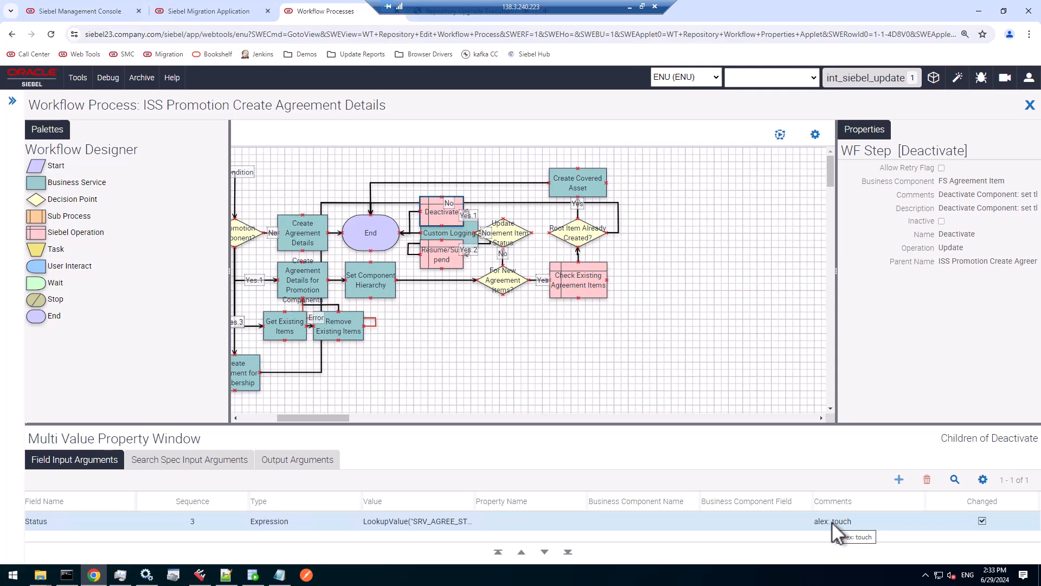
pyautogui.click(185, 461)
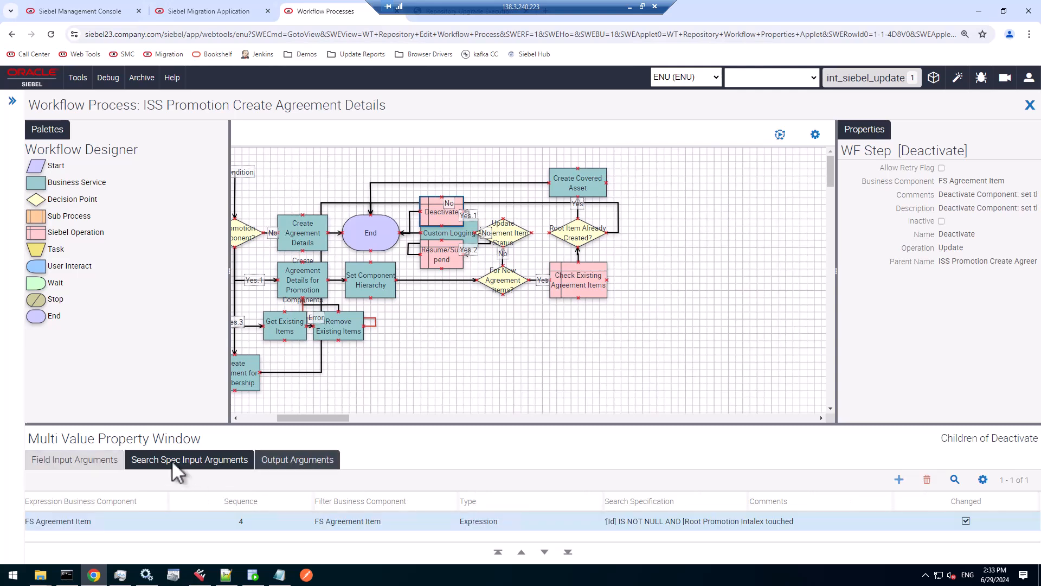
pyautogui.click(97, 461)
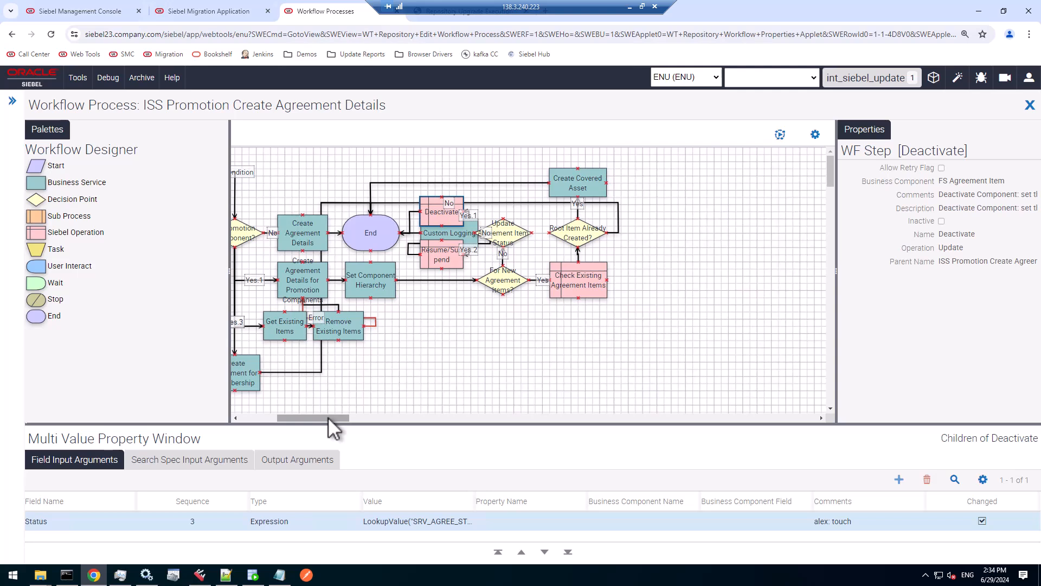
pyautogui.click(1030, 105)
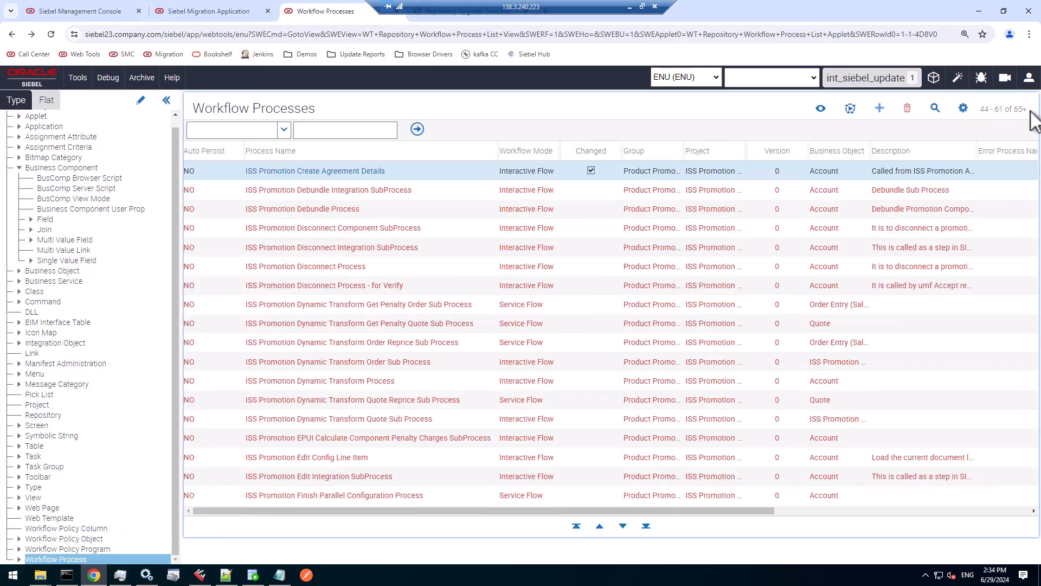
# Open the workspace dashboard, compare int_ru with int_siebel_update and submit int_siebel_update for delivery.
pyautogui.click(934, 78)
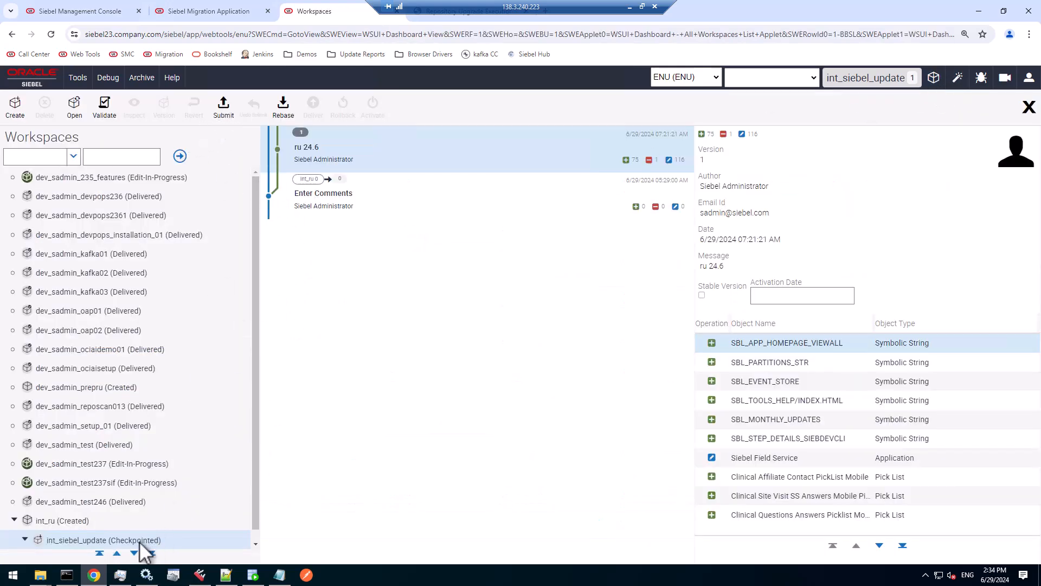
pyautogui.click(77, 527)
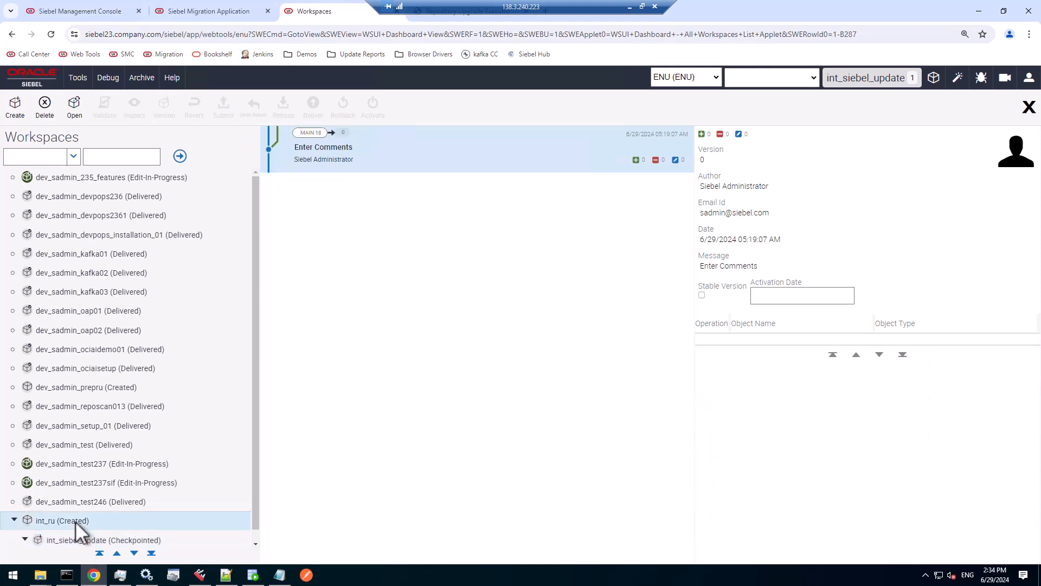
pyautogui.click(116, 541)
pyautogui.click(224, 112)
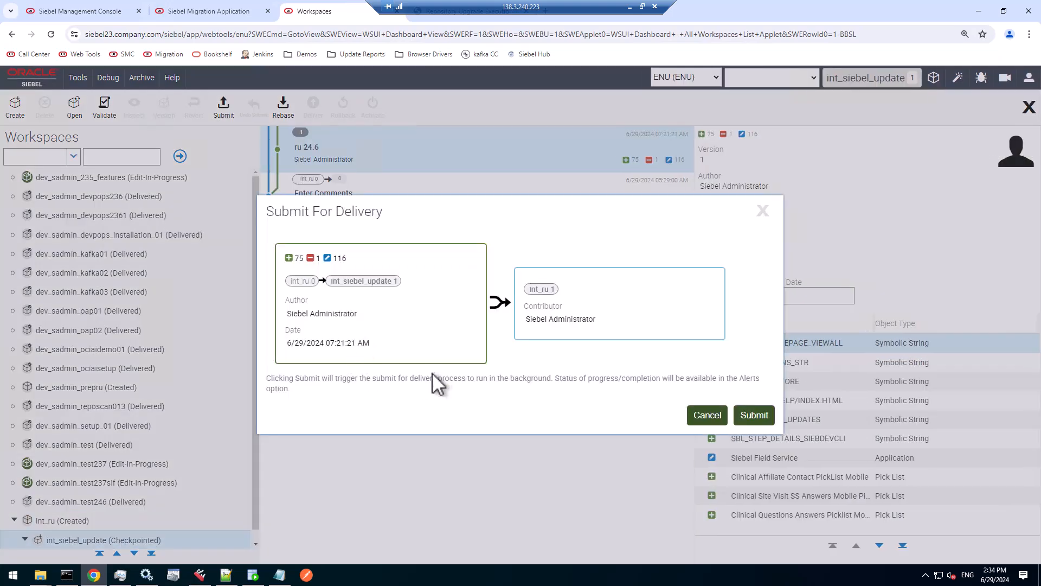
pyautogui.click(754, 415)
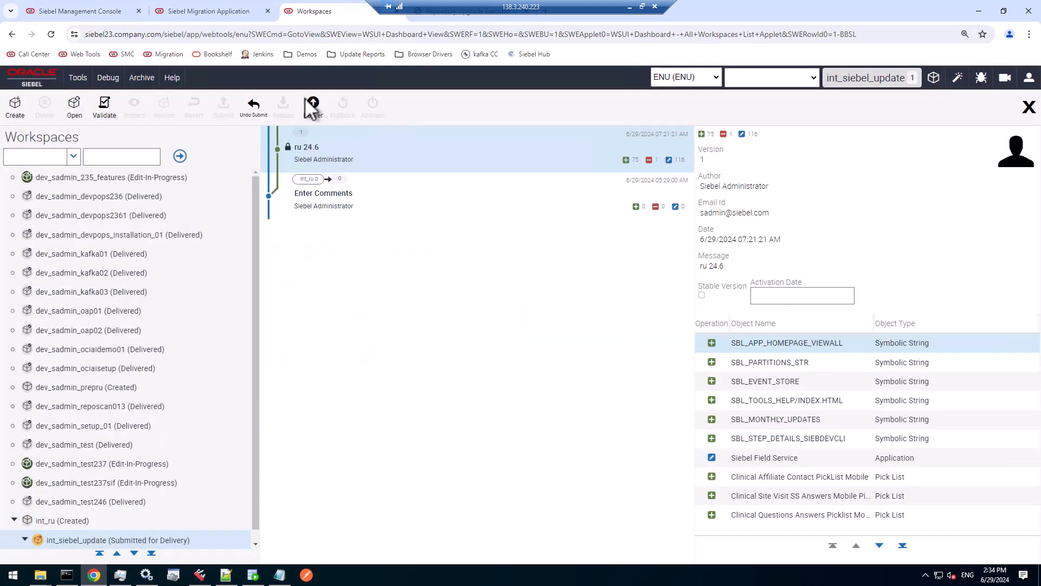
# Deliver the int_siebel_update workspace to int_ru with the comment "ru 24.6".
pyautogui.click(313, 106)
pyautogui.click(429, 381)
pyautogui.write('ru 24.')
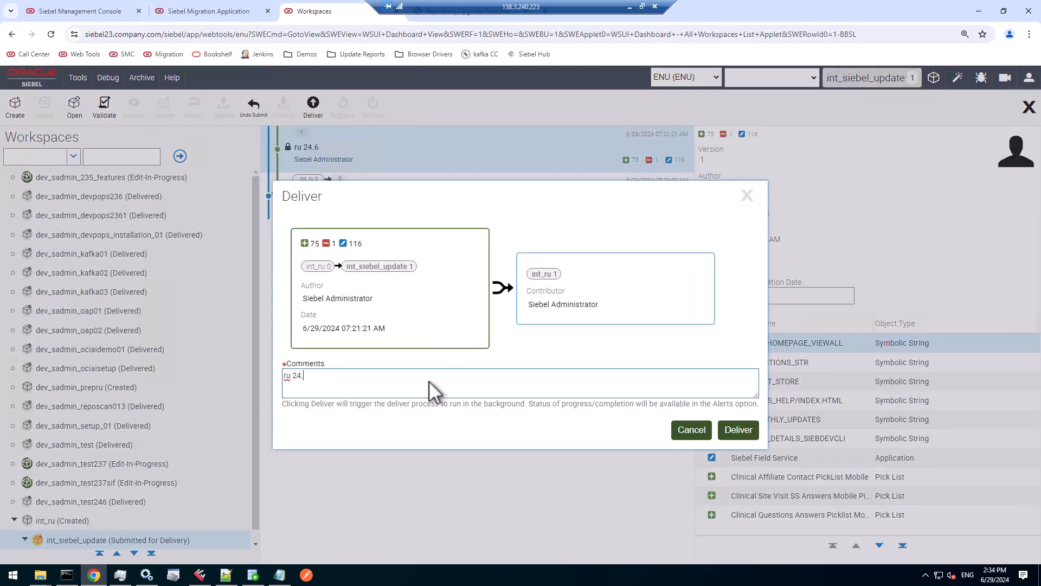
pyautogui.write('6')
pyautogui.click(739, 430)
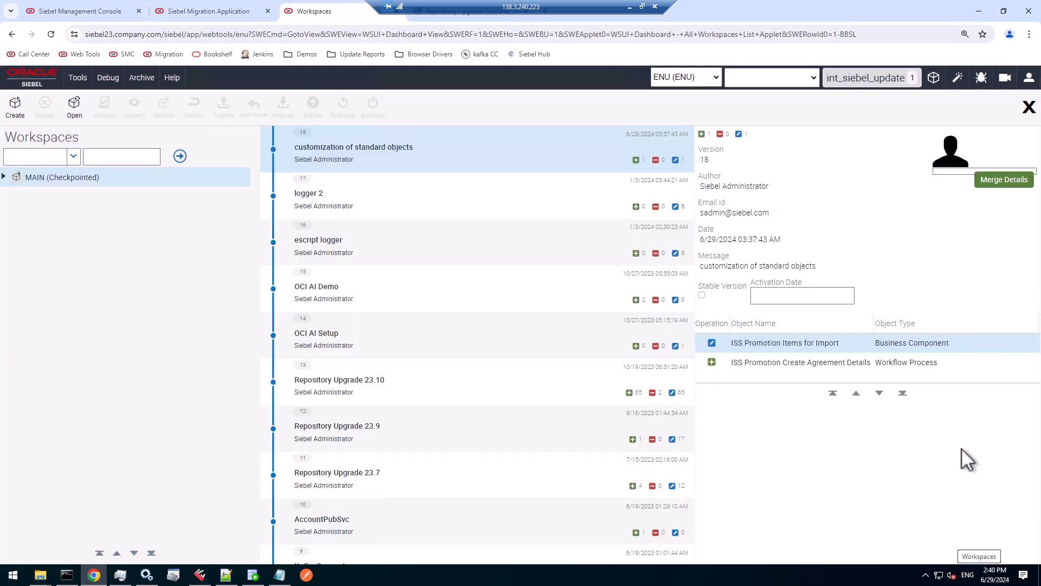
# List the workspaces under MAIN and check the version history of the int_ru workspace.
pyautogui.click(180, 157)
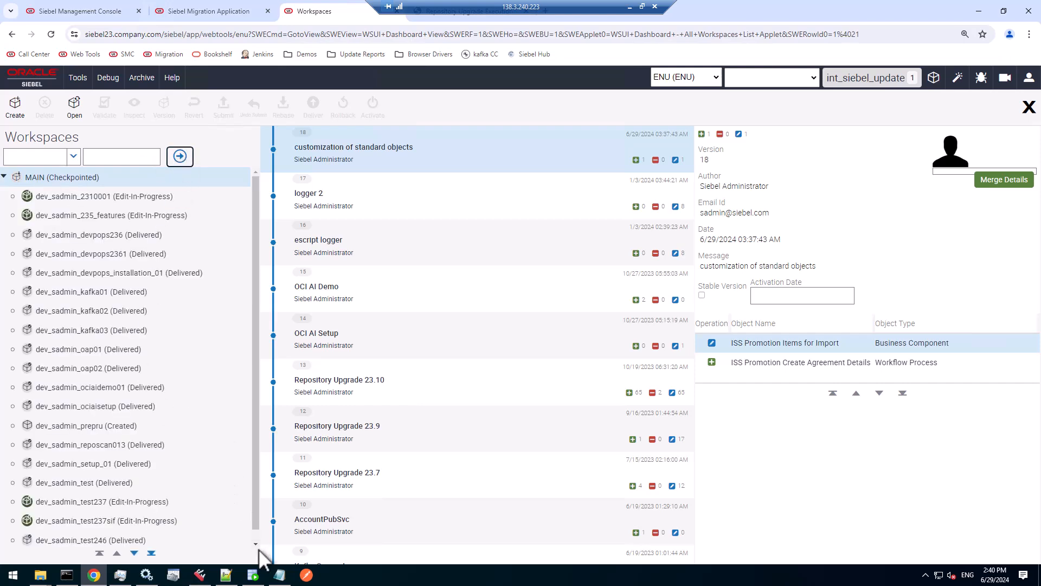
pyautogui.scroll(-2, 61, 538)
pyautogui.click(136, 553)
pyautogui.click(80, 502)
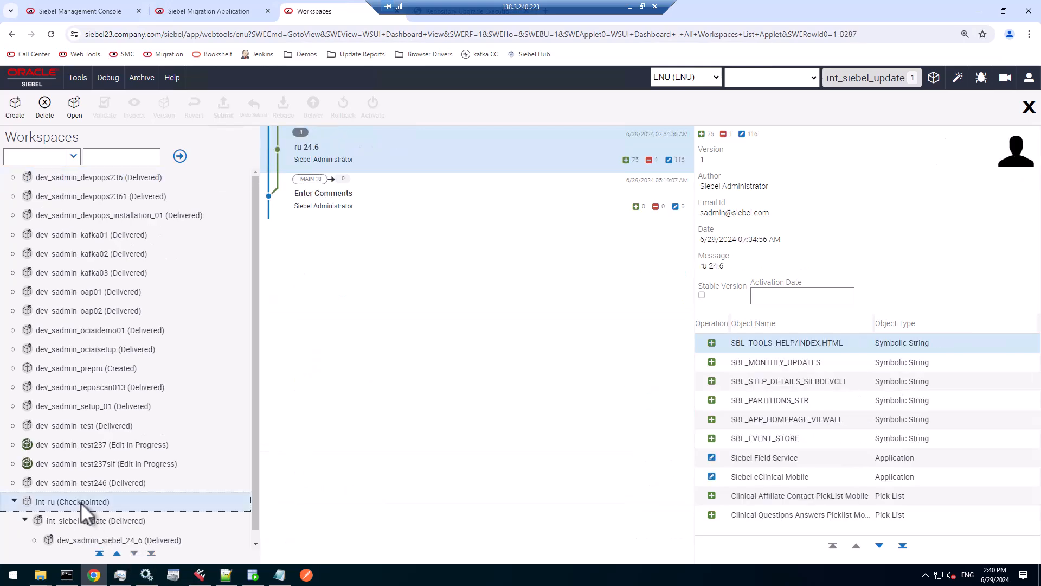
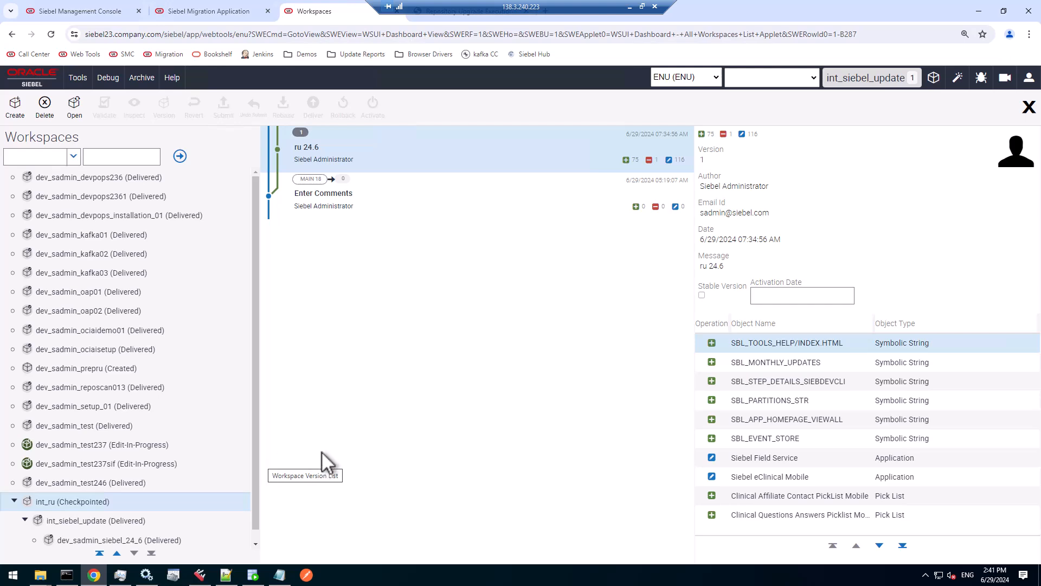
# Open the int_ru workspace and submit it for delivery to MAIN.
pyautogui.click(76, 108)
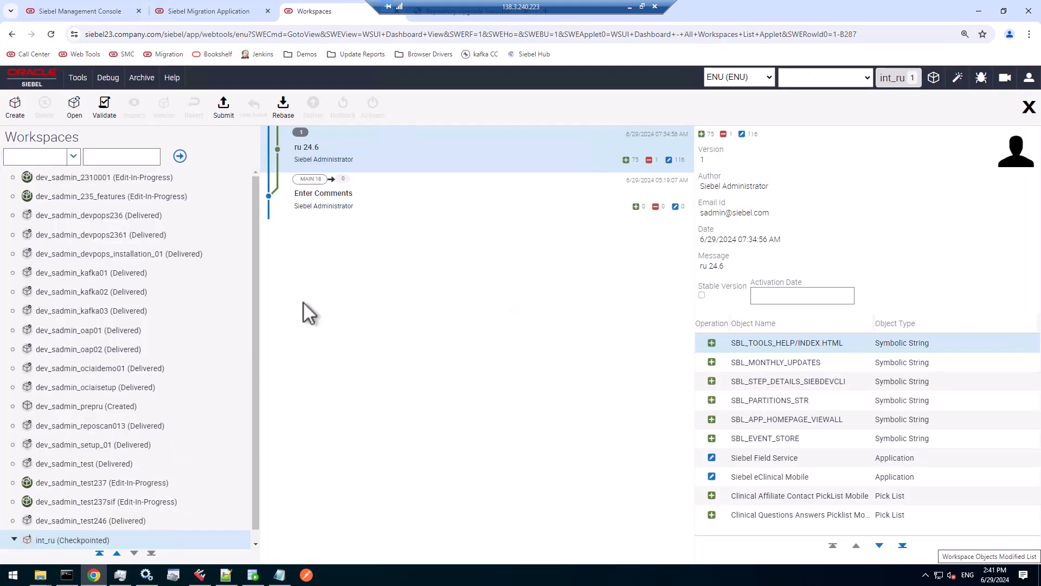
pyautogui.click(223, 106)
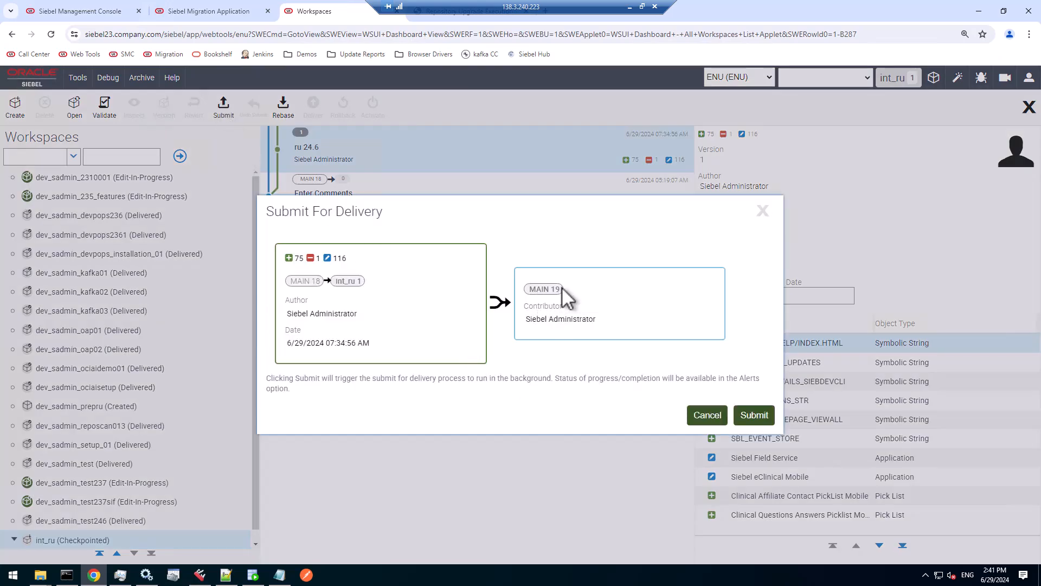
pyautogui.click(754, 416)
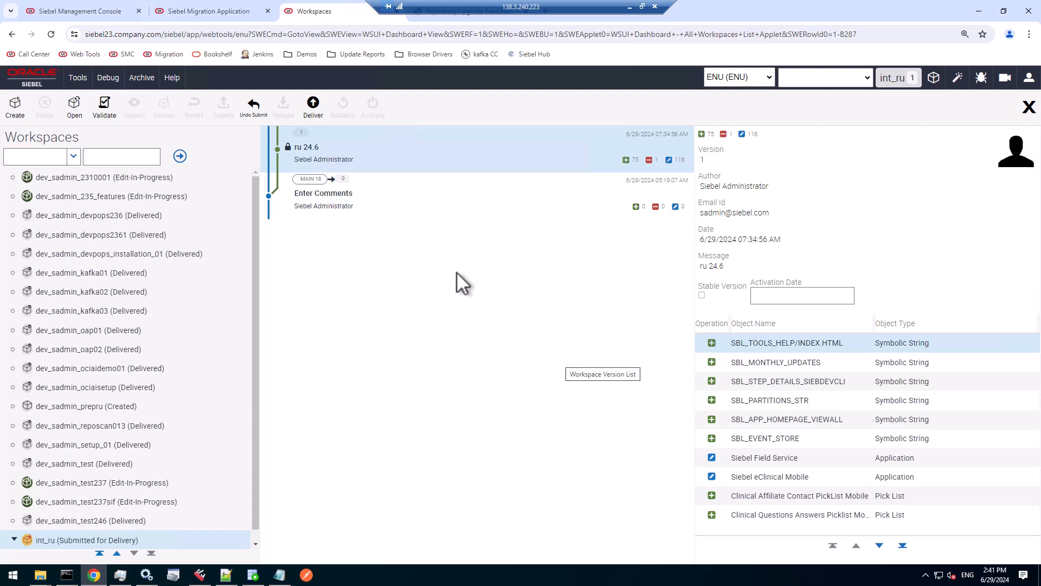
# Deliver the int_ru workspace to MAIN with the comment "Repository Upgrade 24.6".
pyautogui.click(313, 104)
pyautogui.write('Repository ')
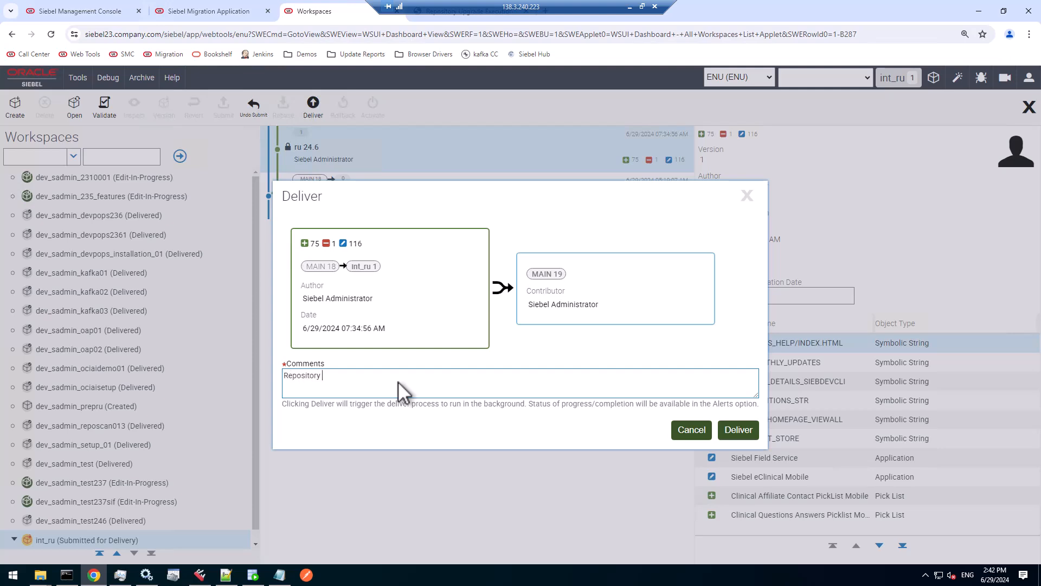
pyautogui.write('Upgrade 24.6')
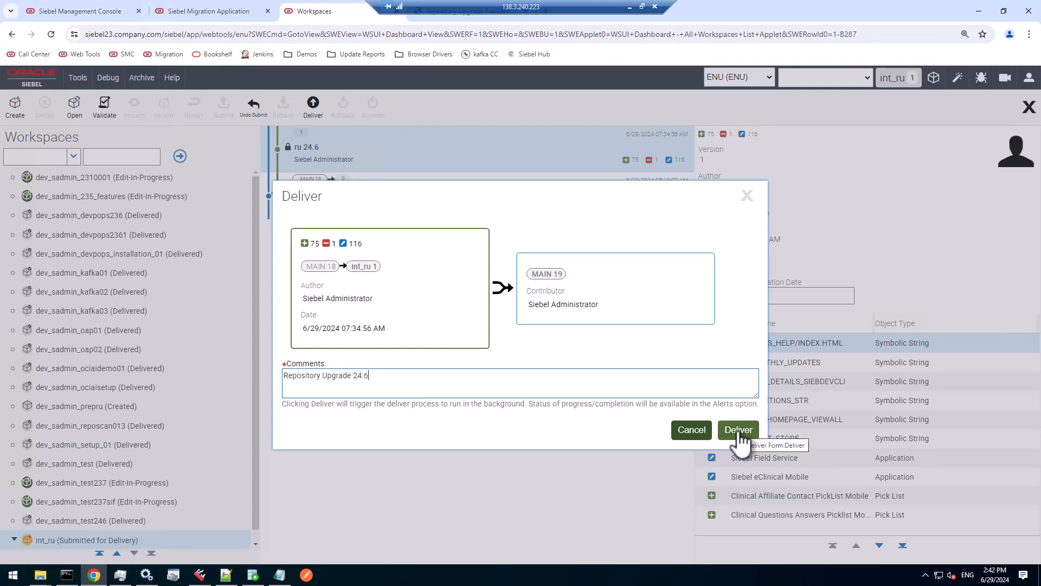
pyautogui.click(738, 431)
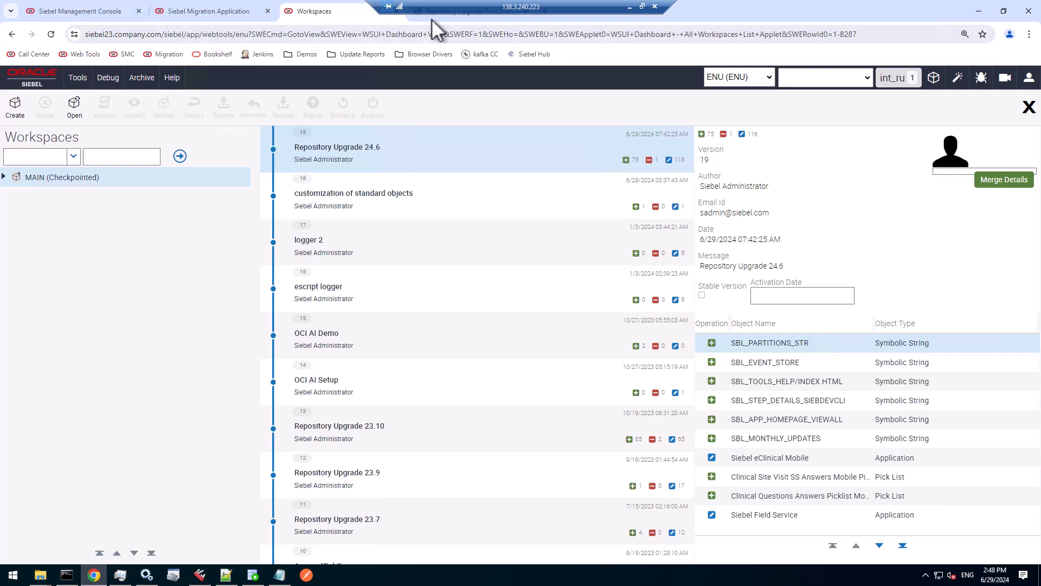
# Load Siebel Call Center in place of the Repository Upgrade Report and log in.
pyautogui.click(488, 13)
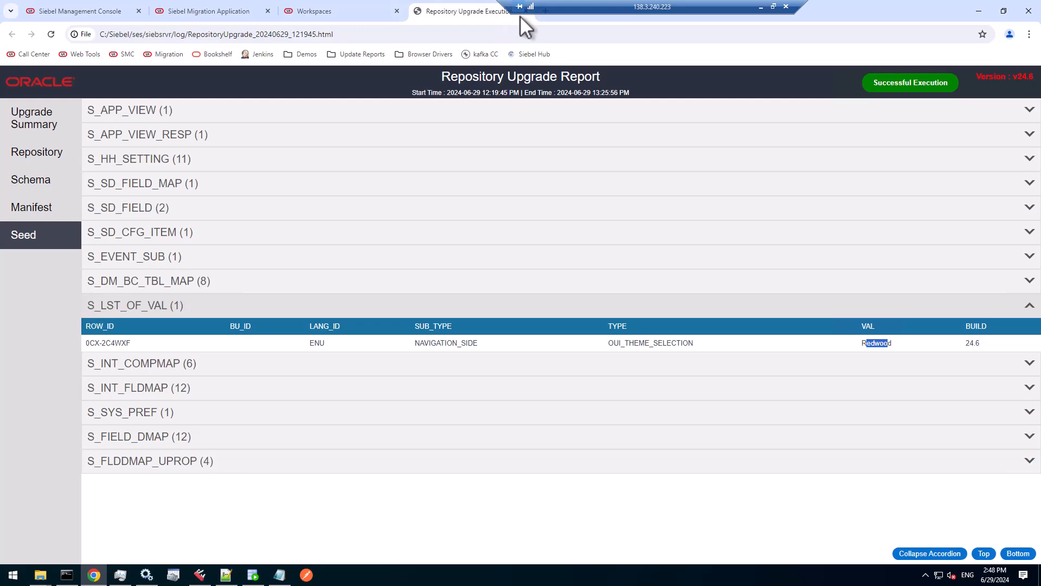
pyautogui.click(31, 56)
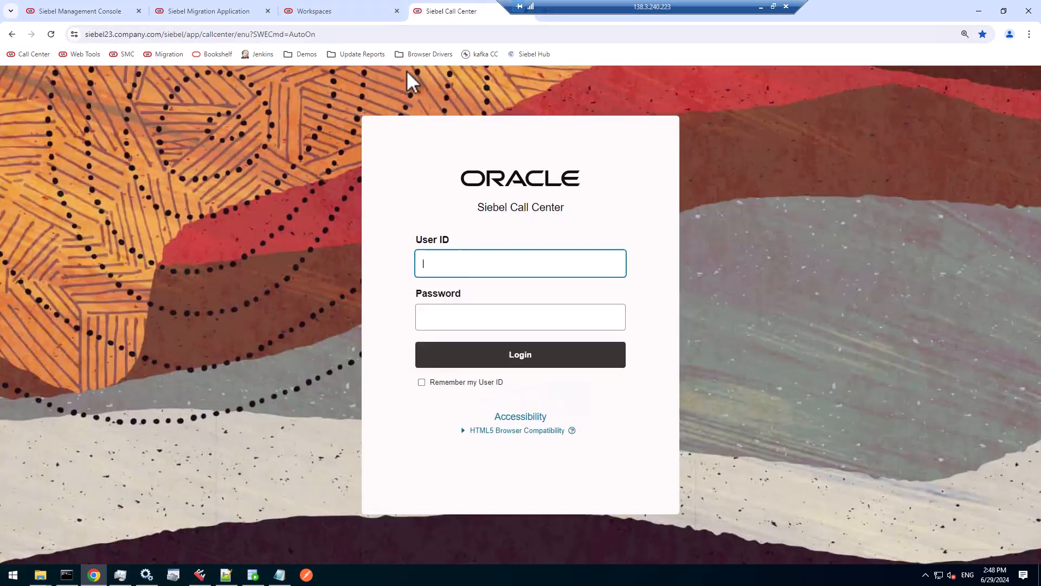
pyautogui.click(516, 363)
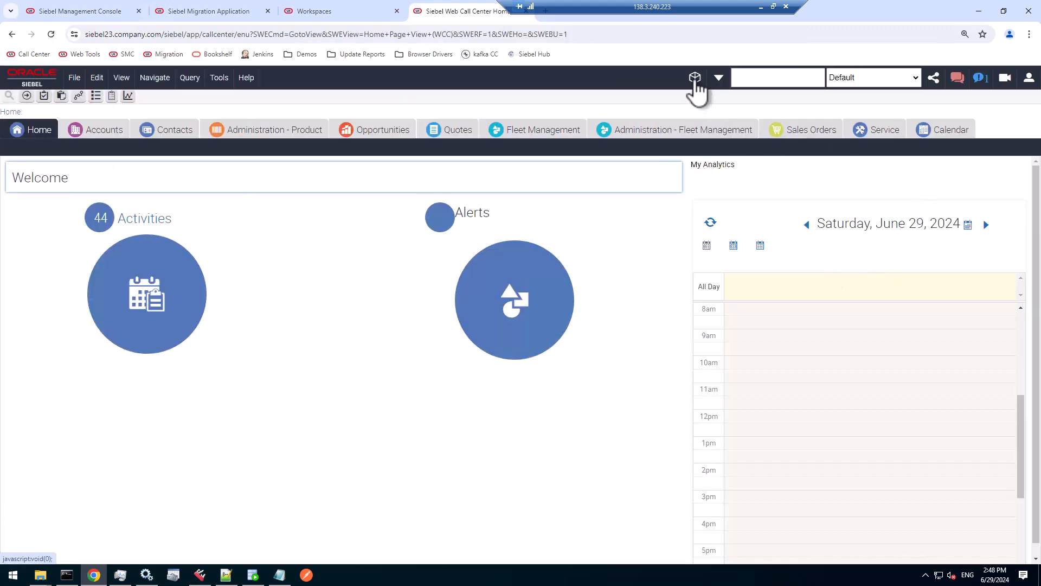
# Show Call Center's Technical Support information and check the application, schema and repository versions.
pyautogui.click(247, 77)
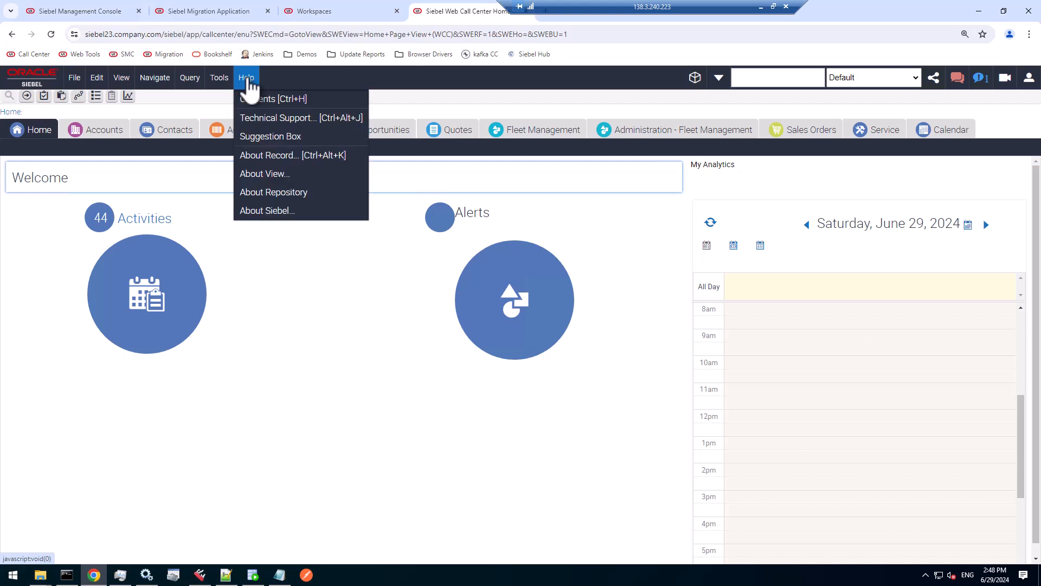
pyautogui.click(266, 127)
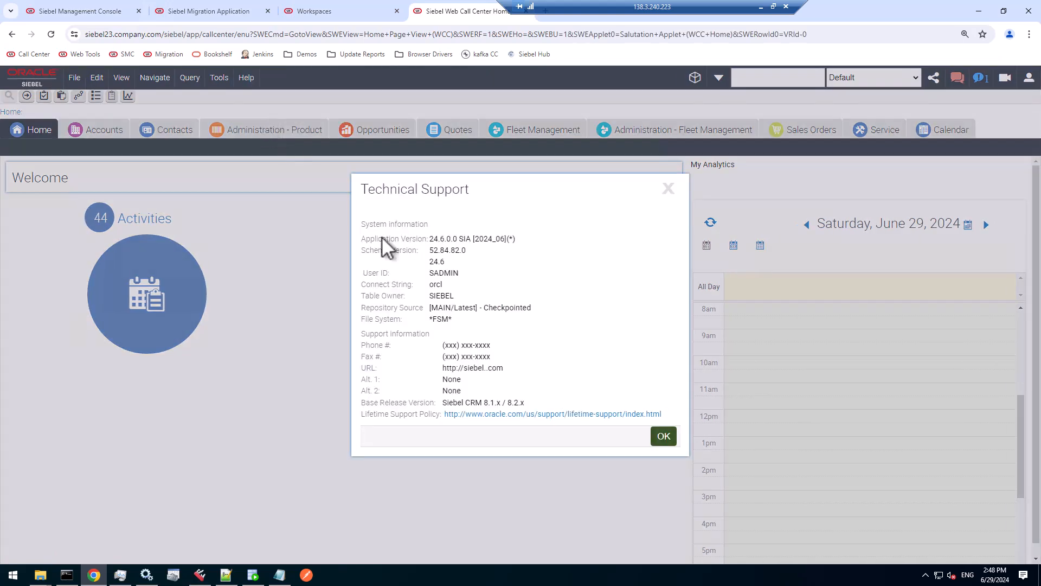
pyautogui.moveTo(429, 239); pyautogui.dragTo(452, 263)
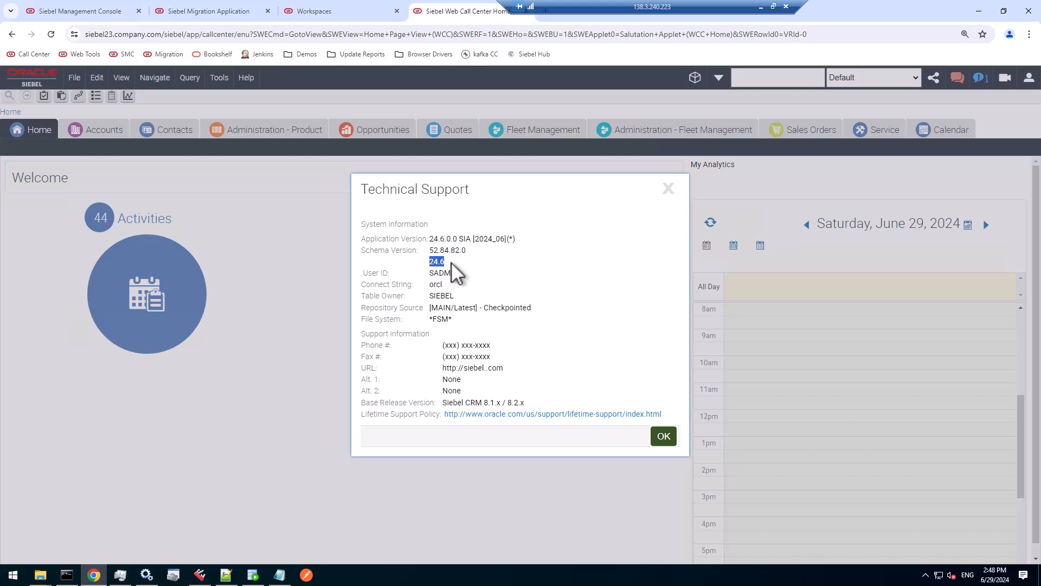
# Close Technical Support, set the profile's Behavior preferences to Side Menu navigation control and the Redwood theme, and save them.
pyautogui.click(662, 437)
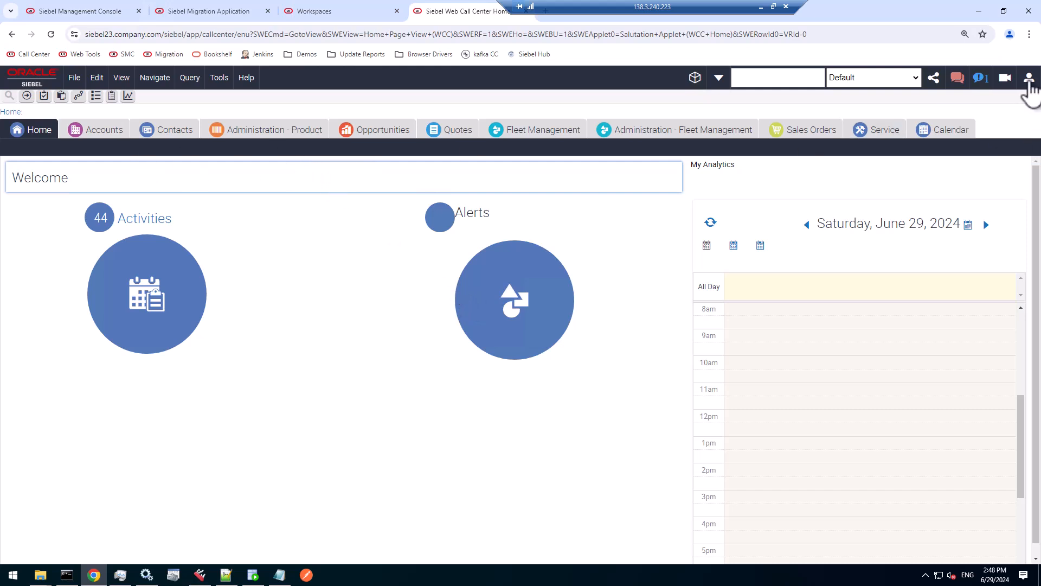
pyautogui.click(1029, 78)
pyautogui.click(892, 178)
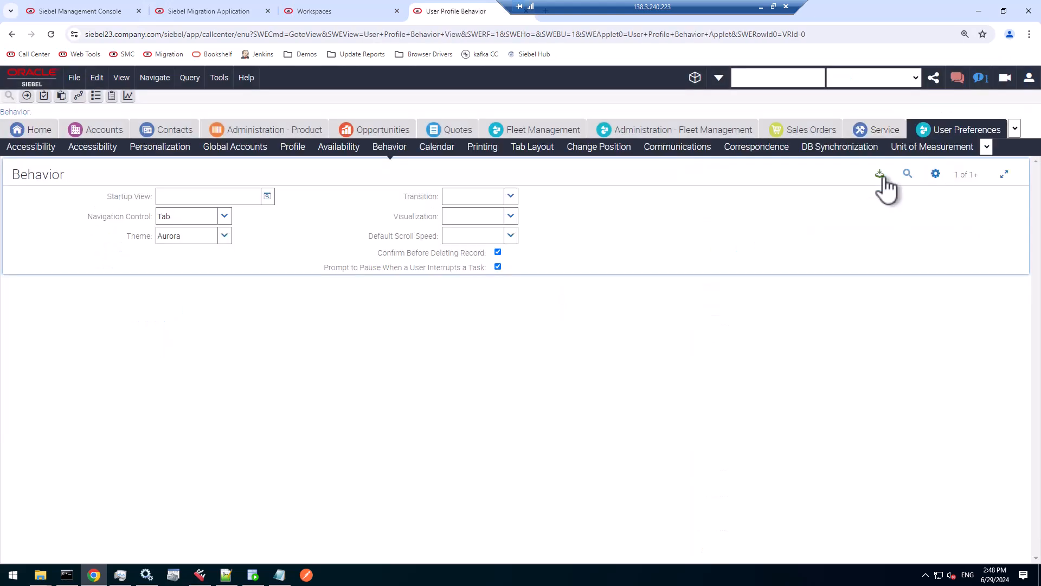
pyautogui.click(225, 217)
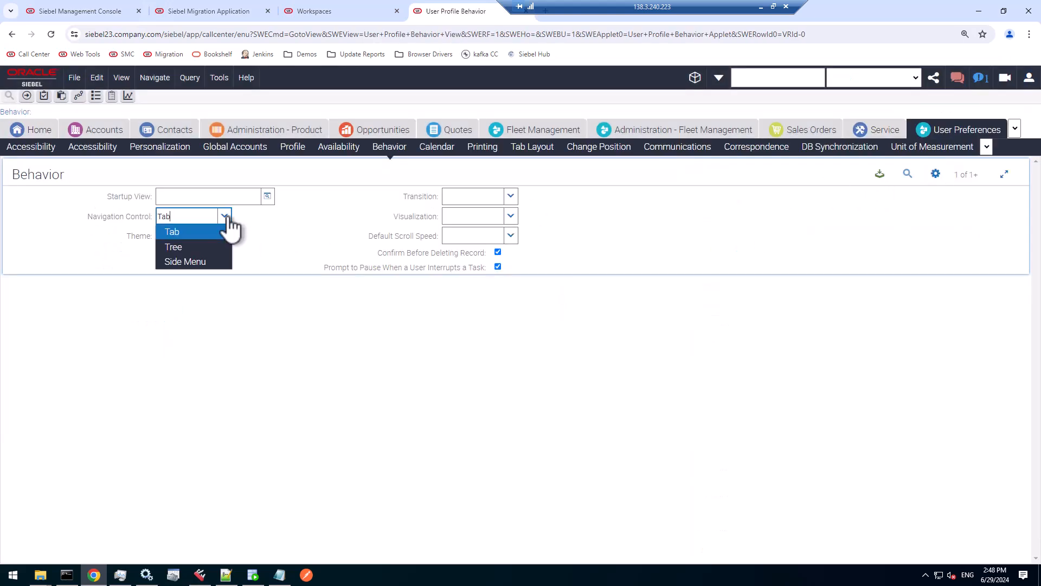
pyautogui.click(221, 263)
pyautogui.click(224, 237)
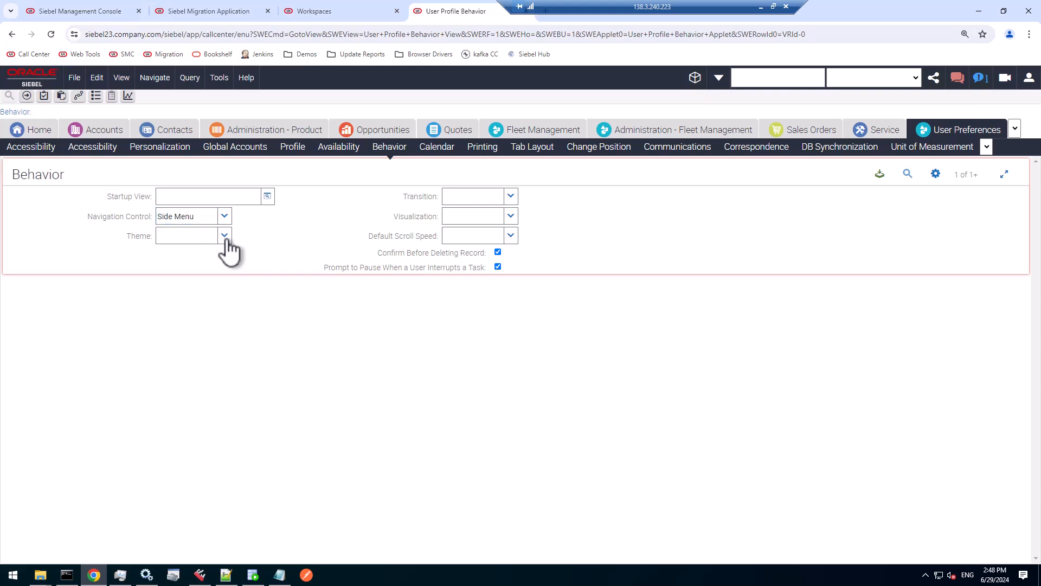
pyautogui.click(251, 237)
pyautogui.click(225, 236)
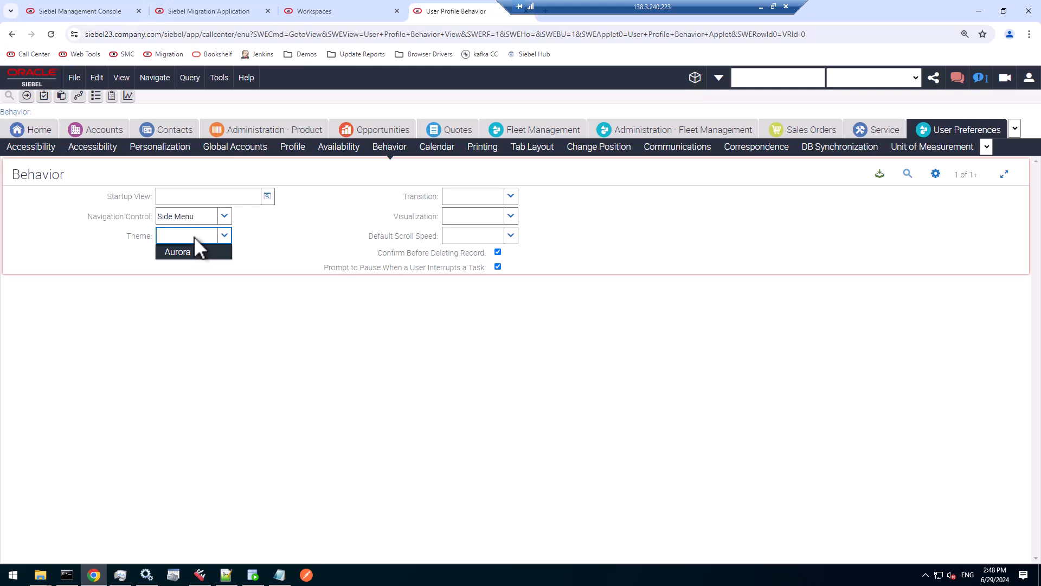
pyautogui.write('Redwood')
pyautogui.press('Tab')
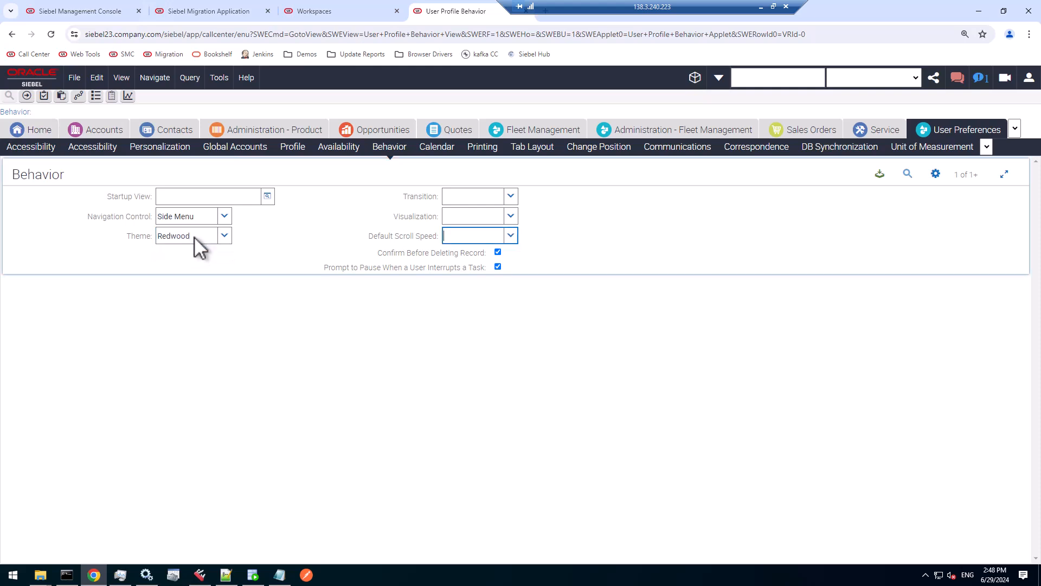
pyautogui.click(880, 176)
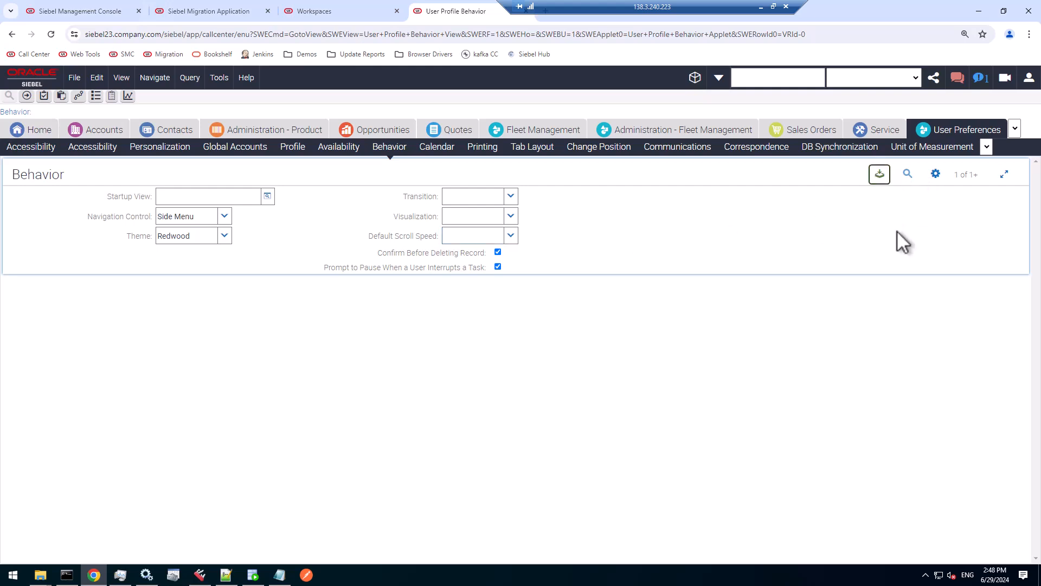
# Log out of Call Center and log back in with the prefilled credentials to apply the new preferences.
pyautogui.click(1028, 82)
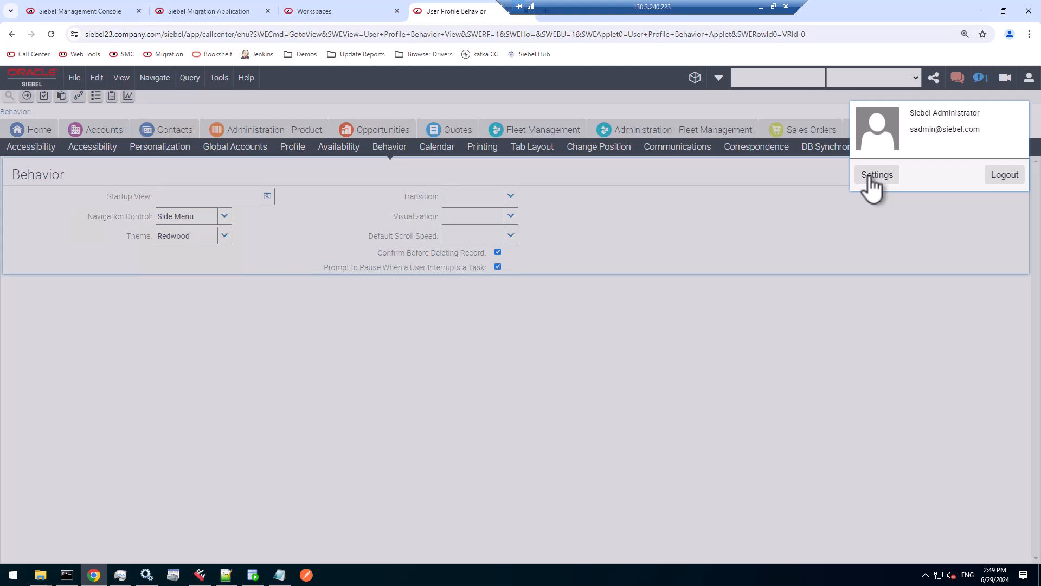
pyautogui.click(998, 174)
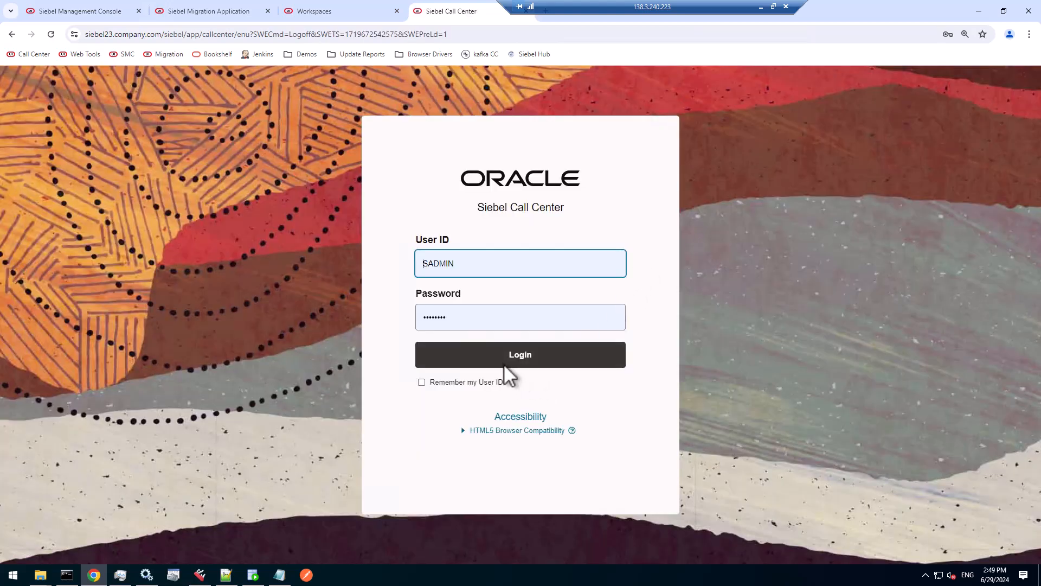
pyautogui.click(506, 362)
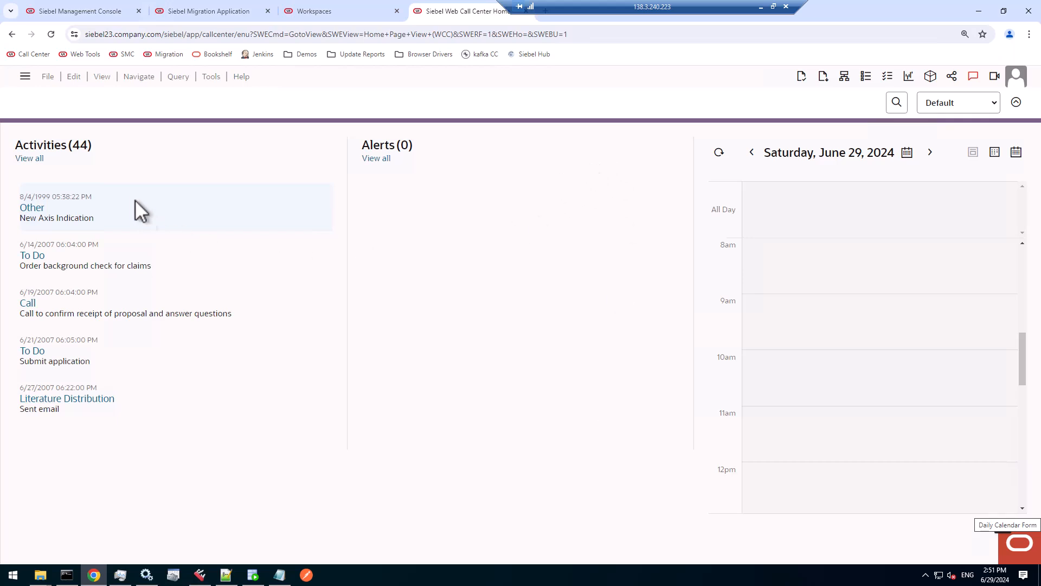
# Open the My Accounts list from the Accounts screen and widen its Parent column.
pyautogui.click(25, 77)
pyautogui.click(122, 130)
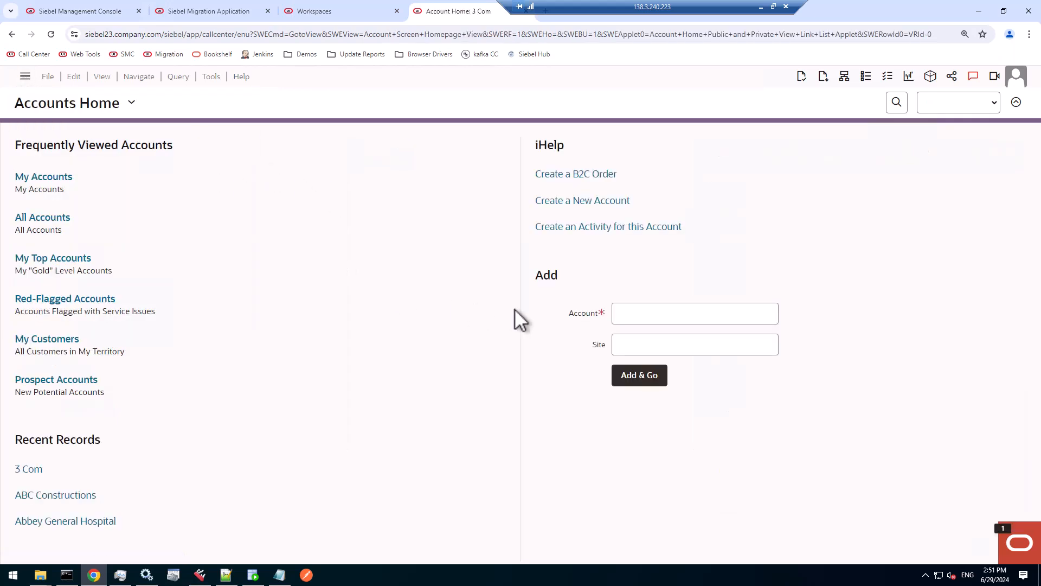
pyautogui.click(54, 179)
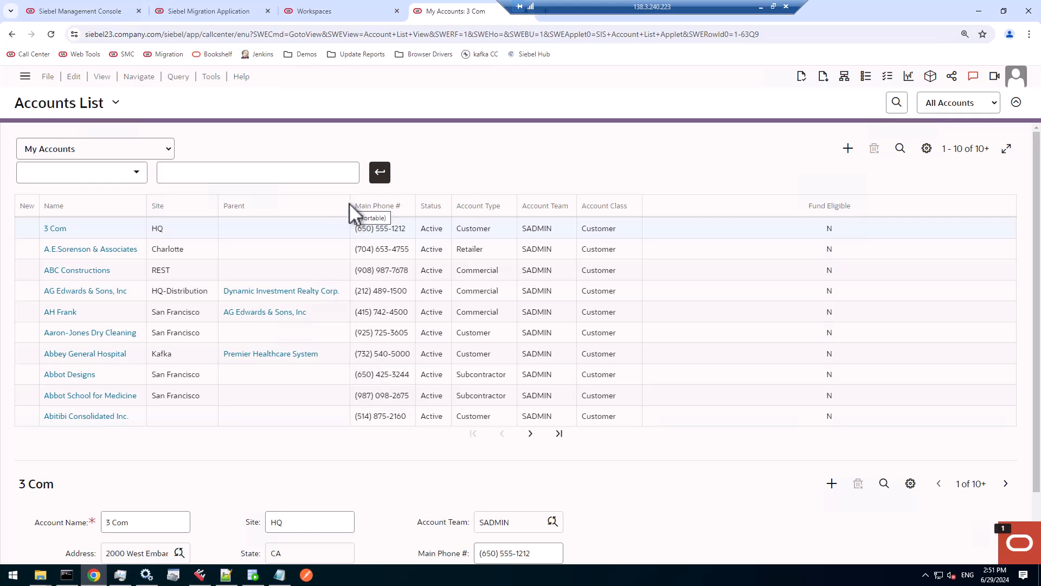
pyautogui.moveTo(351, 203); pyautogui.dragTo(403, 205)
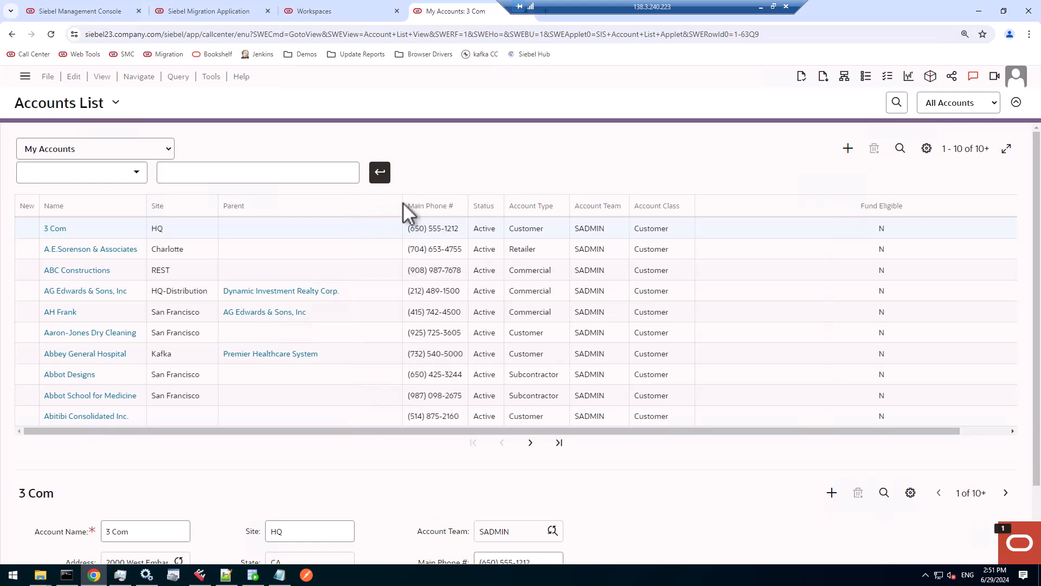
# View the Pick Account choices for the parent of AG Edwards & Sons, Inc and close them without picking.
pyautogui.click(375, 294)
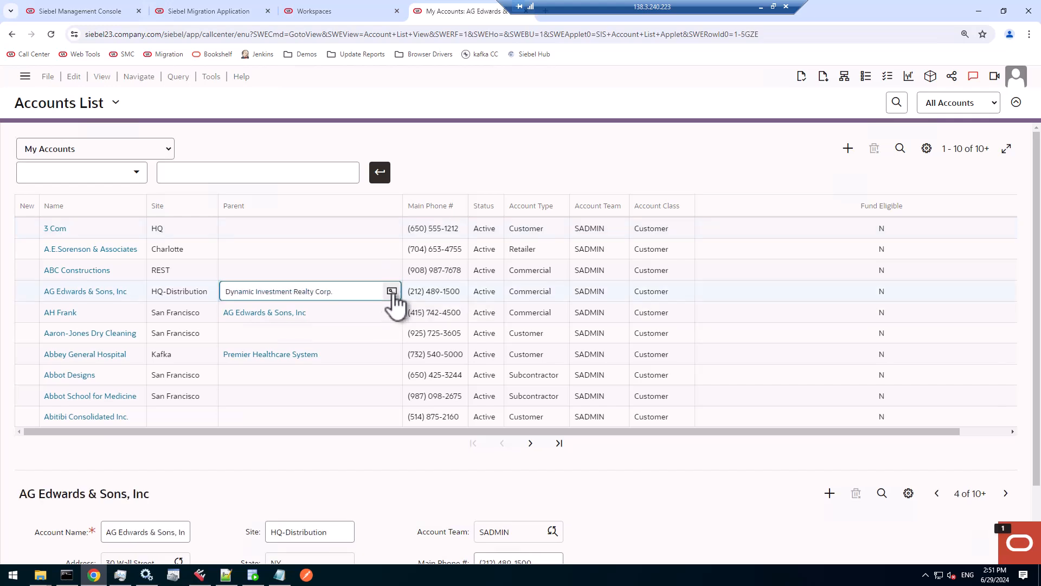
pyautogui.click(391, 293)
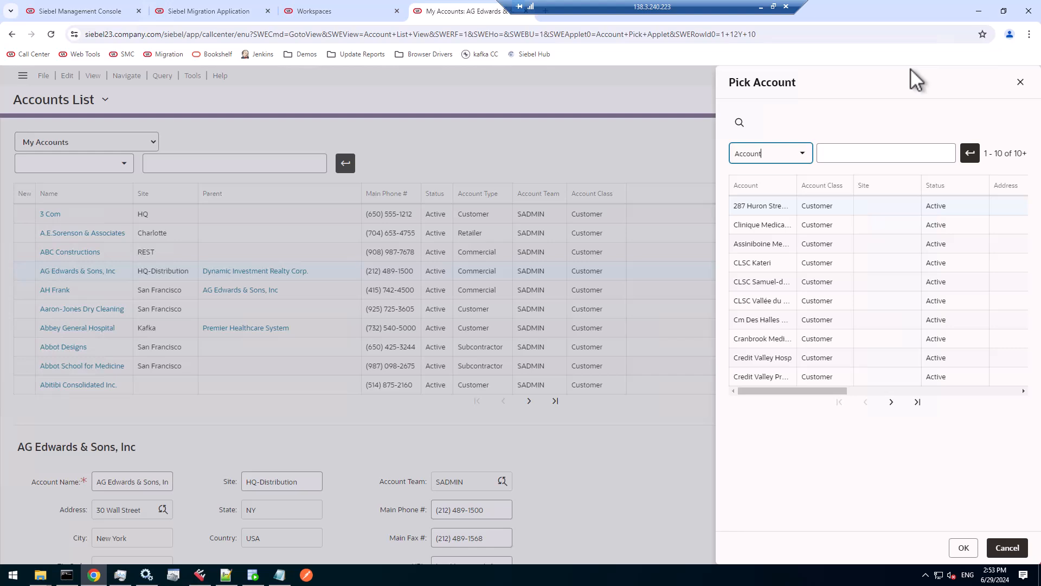
pyautogui.click(1020, 82)
pyautogui.click(568, 103)
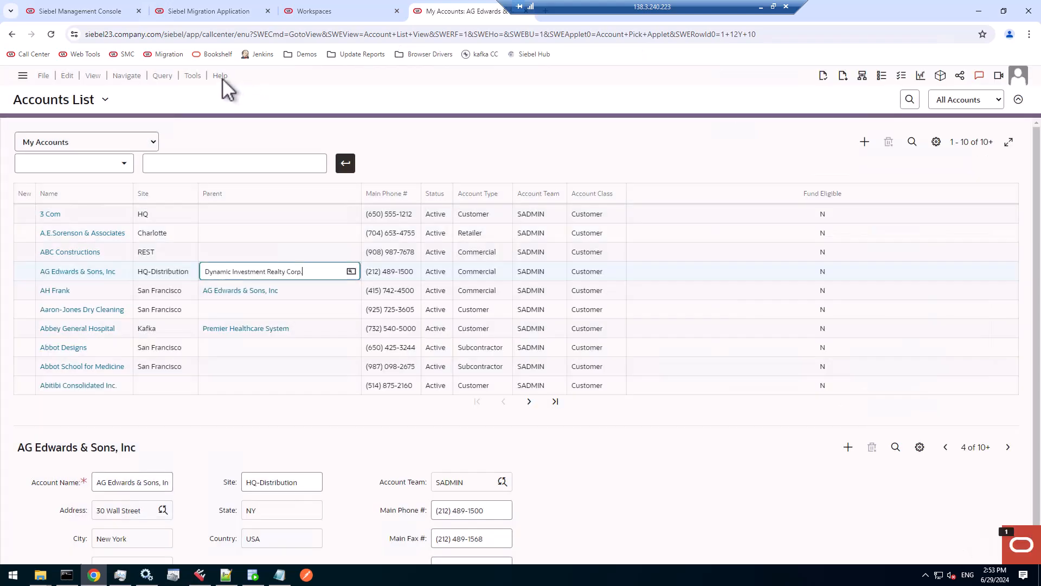
# Check the version details in Technical Support under the Redwood theme, and close the information.
pyautogui.click(220, 76)
pyautogui.click(240, 111)
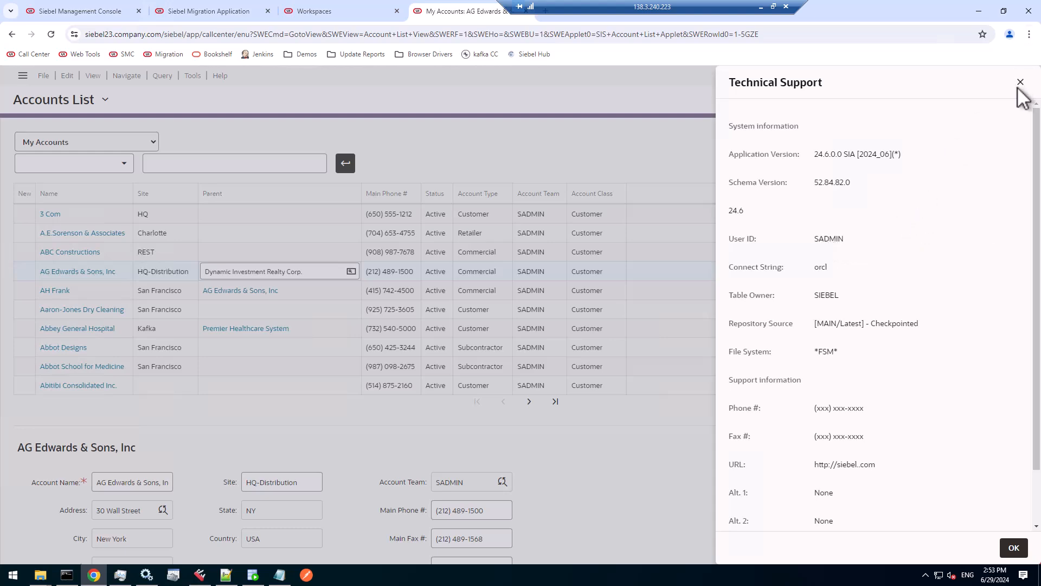
pyautogui.click(1014, 547)
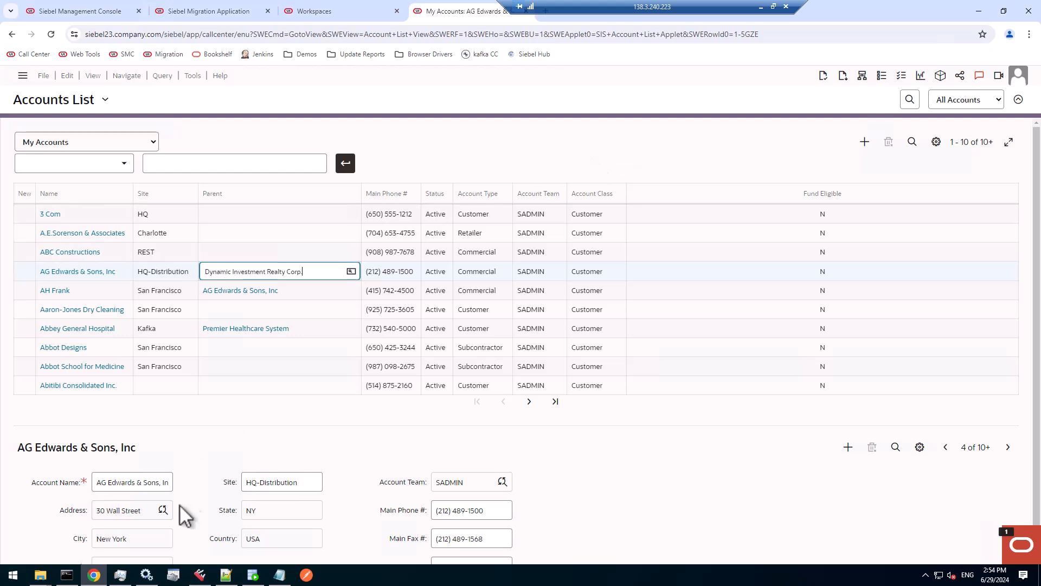
# Switch to the C:\Siebel File Explorer window and show the Siebel server's log folder.
pyautogui.moveTo(47, 571)
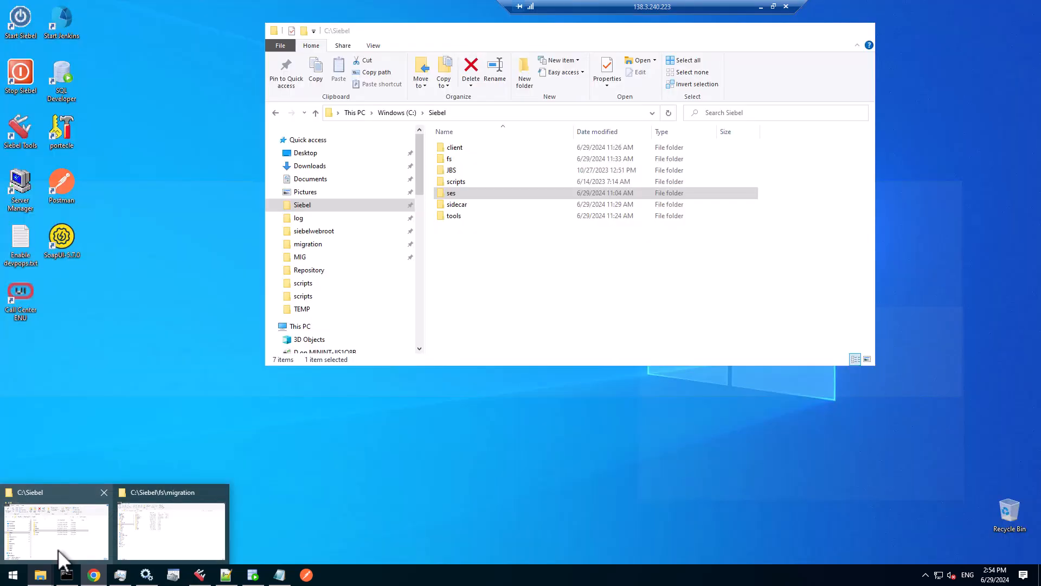
pyautogui.click(57, 549)
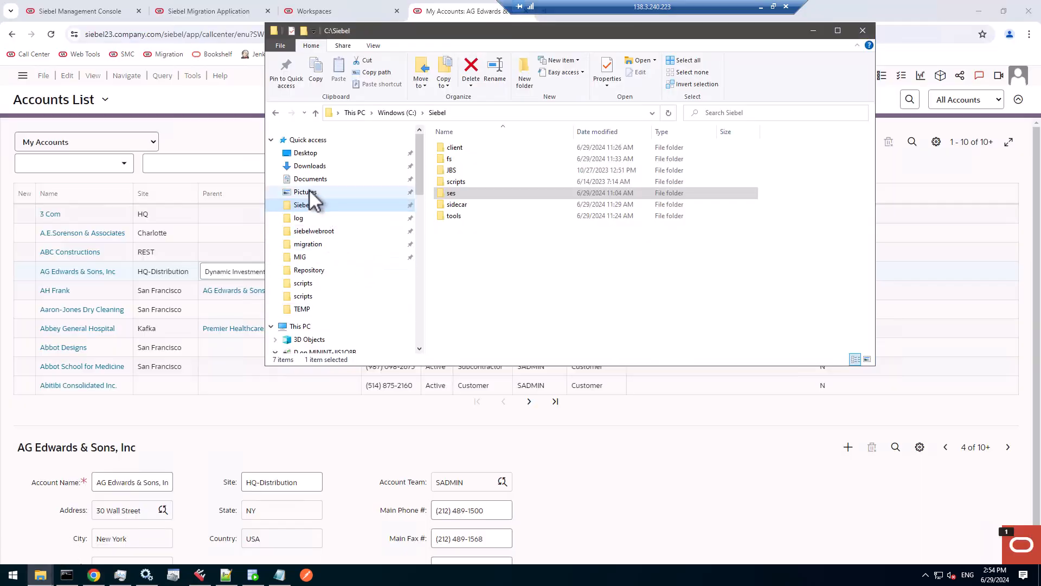
pyautogui.click(299, 218)
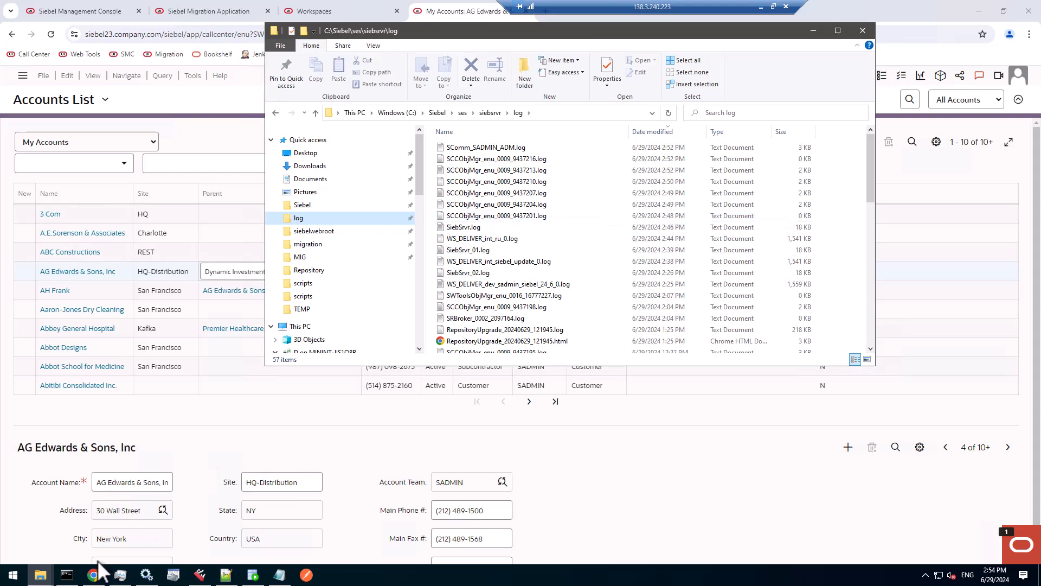
# Run RepositoryUpgrade.exe without arguments in Command Prompt and highlight the -m option for seed inp creation in its argument list.
pyautogui.click(68, 578)
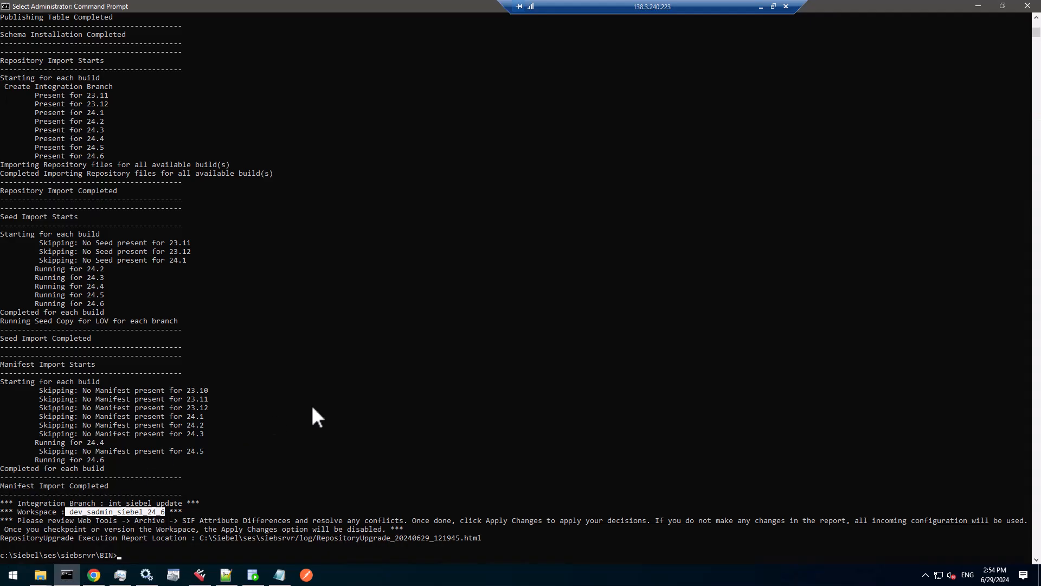
pyautogui.press('Up')
pyautogui.press('Up')
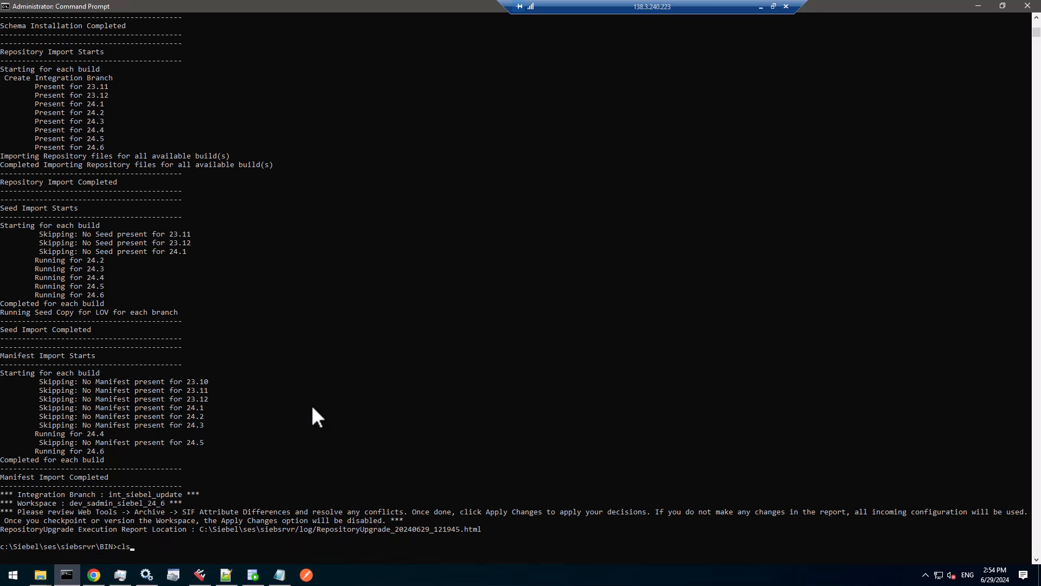
pyautogui.press('BackSpace')
pyautogui.press('BackSpace')
pyautogui.press('BackSpace')
pyautogui.write('Repo')
pyautogui.press('Return')
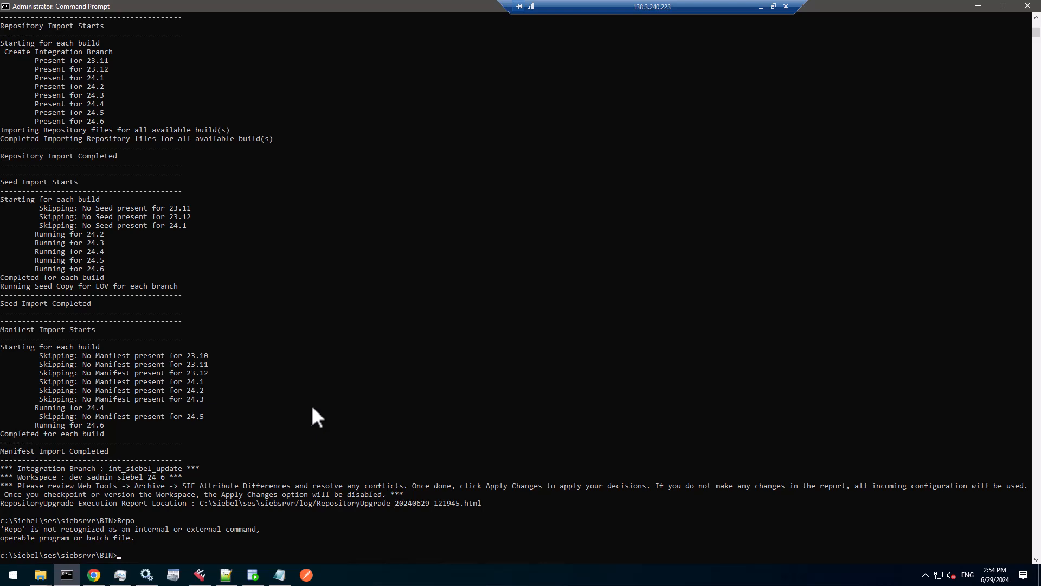
pyautogui.press('Up')
pyautogui.press('Tab')
pyautogui.press('Return')
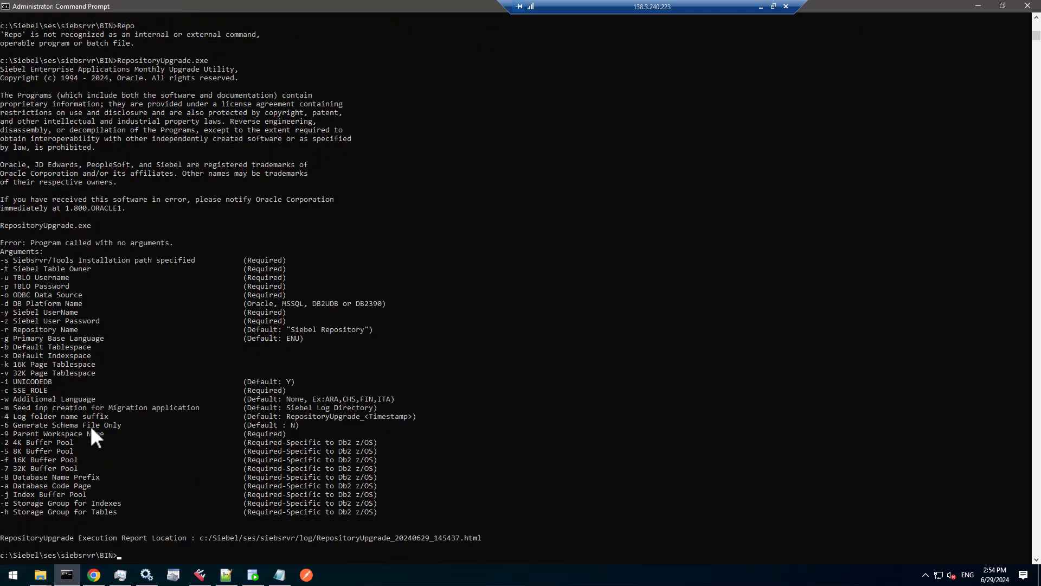
pyautogui.moveTo(2, 407); pyautogui.dragTo(12, 408)
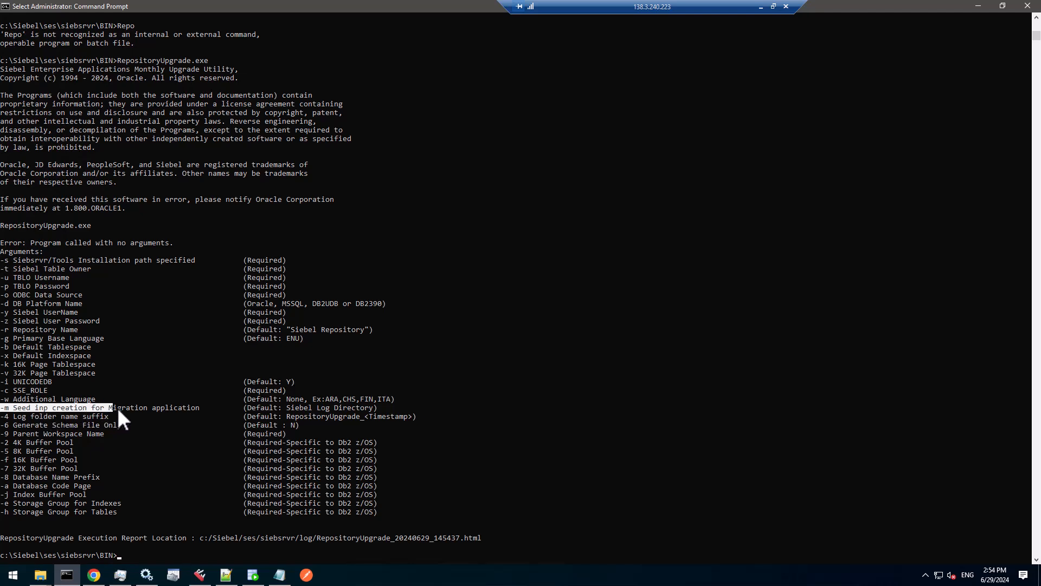
pyautogui.moveTo(200, 406); pyautogui.dragTo(383, 408)
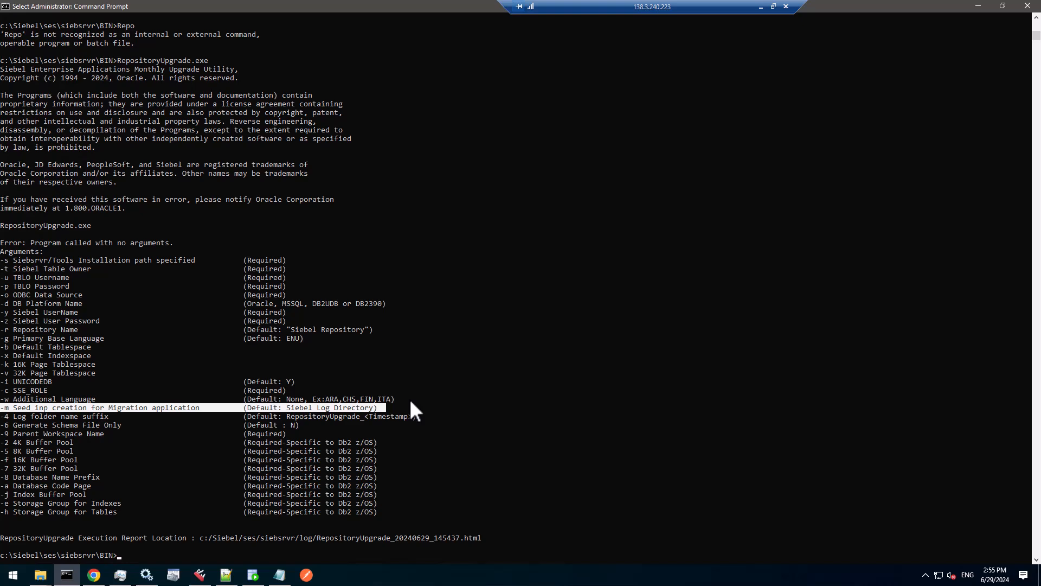
# Switch to the File Explorer window of the Siebel server log and search its parent siebsrvr folder for *.inp files.
pyautogui.click(41, 574)
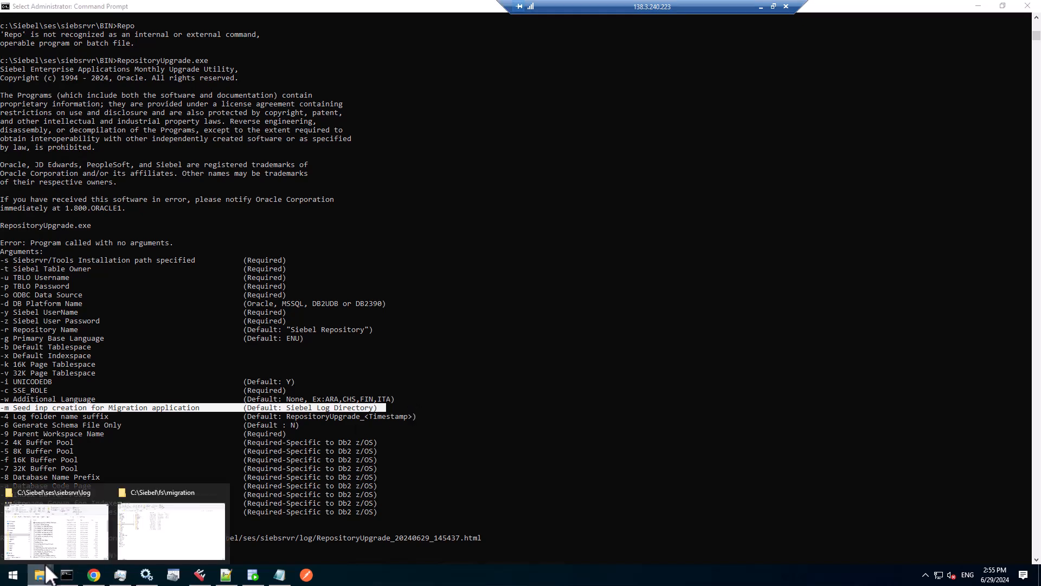
pyautogui.moveTo(47, 552)
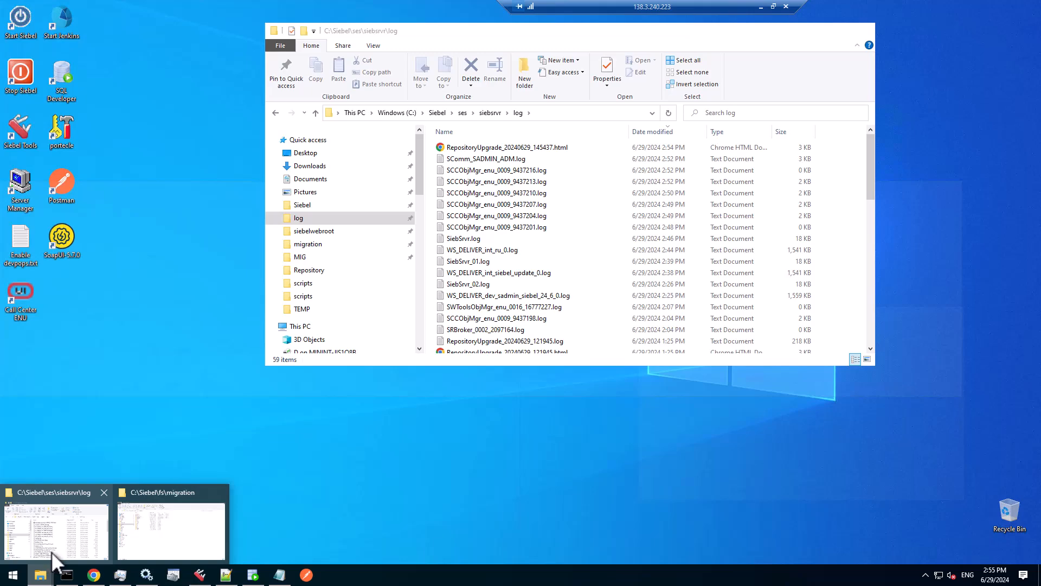
pyautogui.click(58, 554)
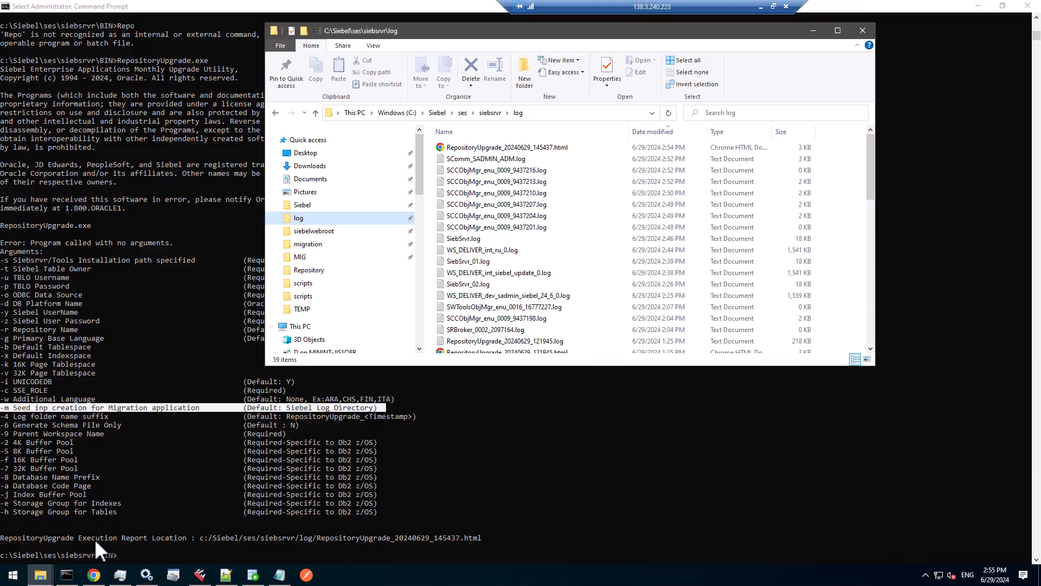
pyautogui.click(490, 112)
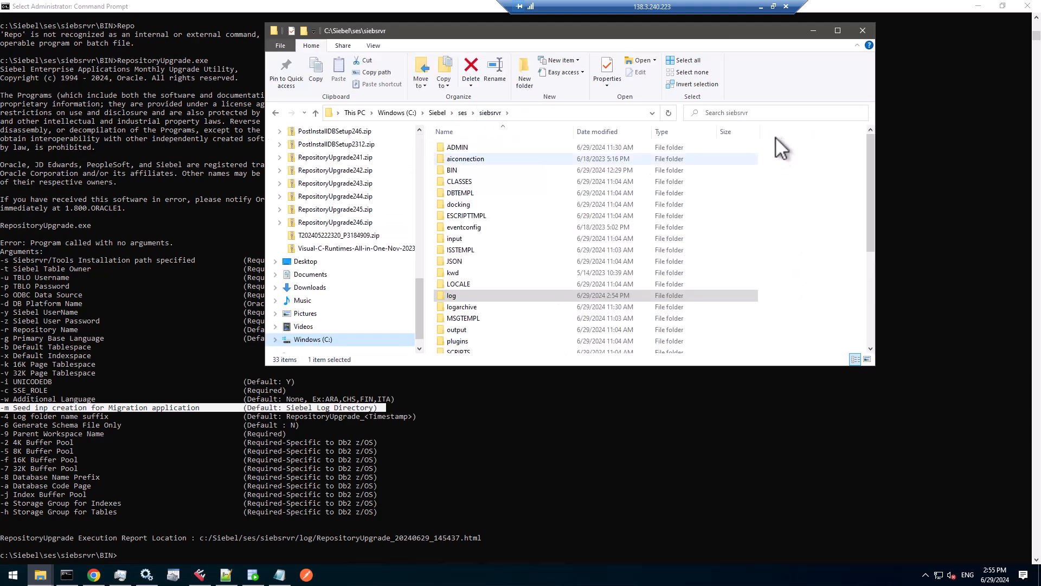
pyautogui.click(761, 111)
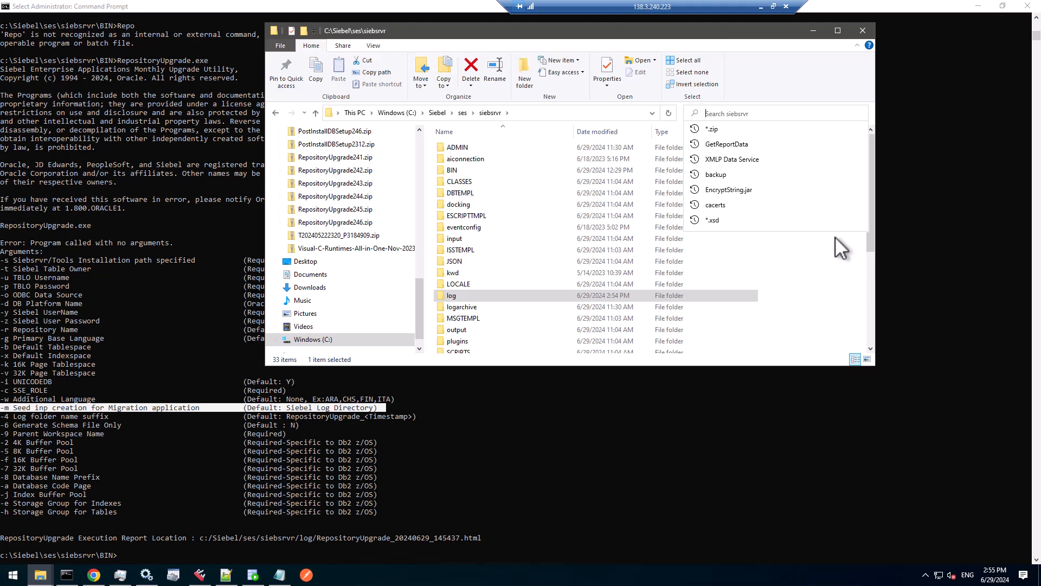
pyautogui.write('*.inp')
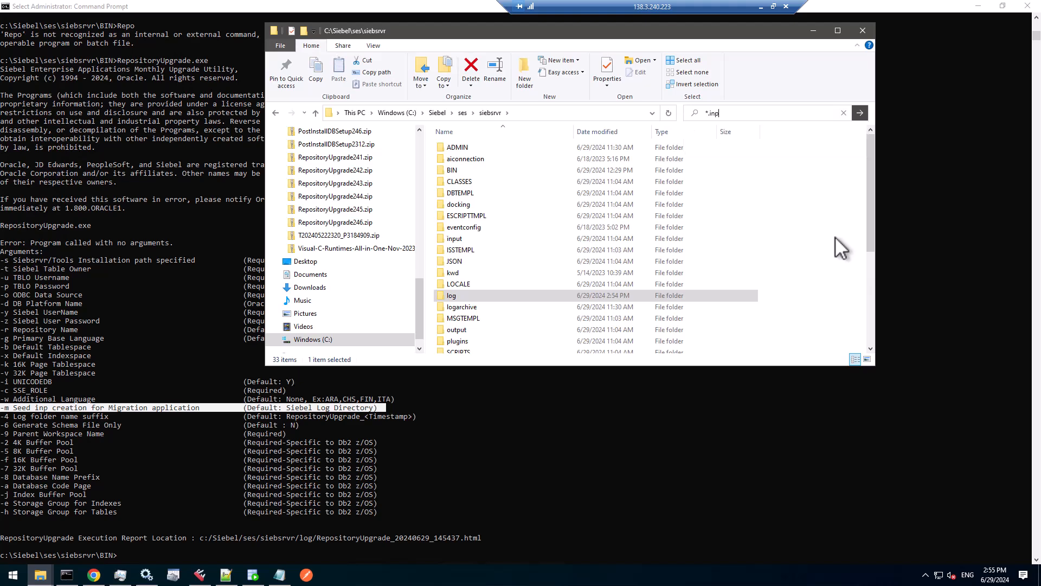
pyautogui.press('Return')
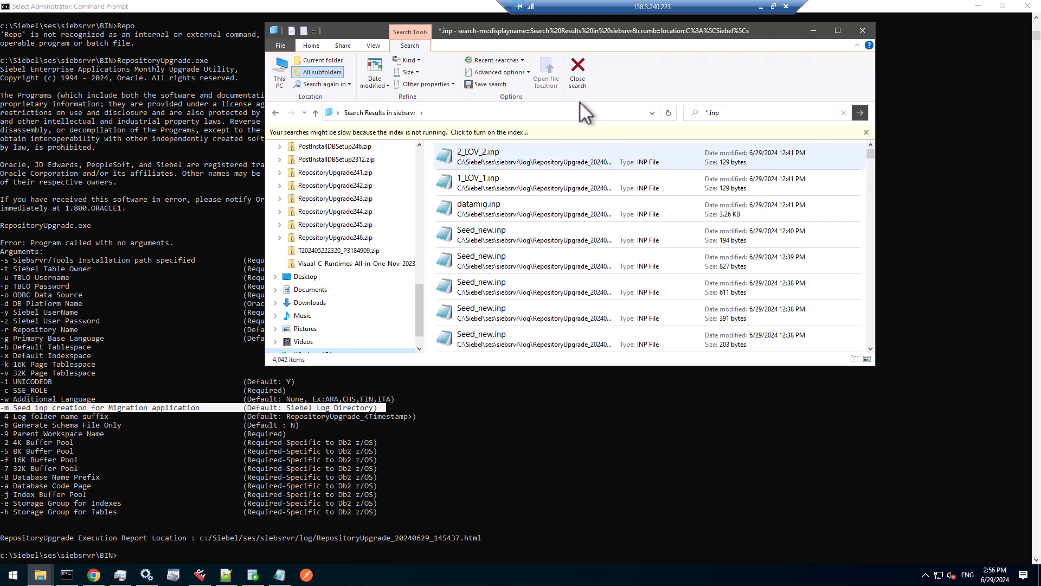
# Show the search results in the Details layout and widen the Folder path column to fit the full paths.
pyautogui.click(365, 46)
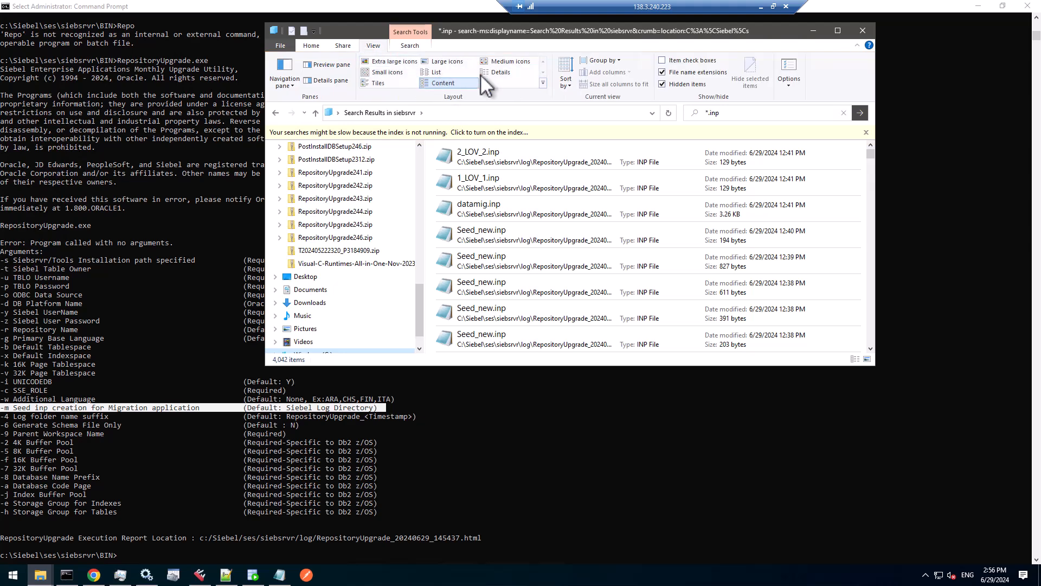
pyautogui.click(493, 72)
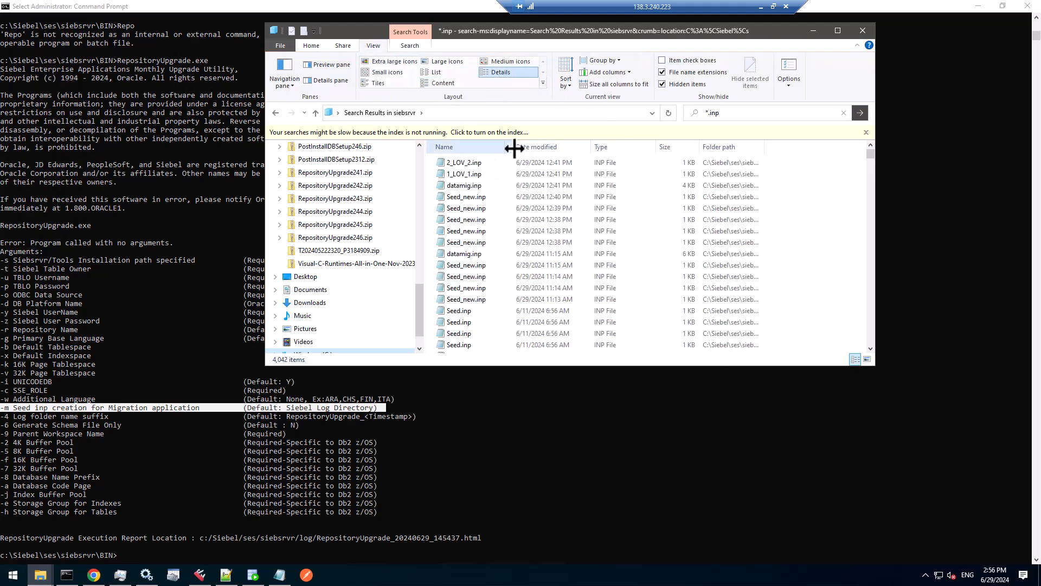
pyautogui.doubleClick(766, 149)
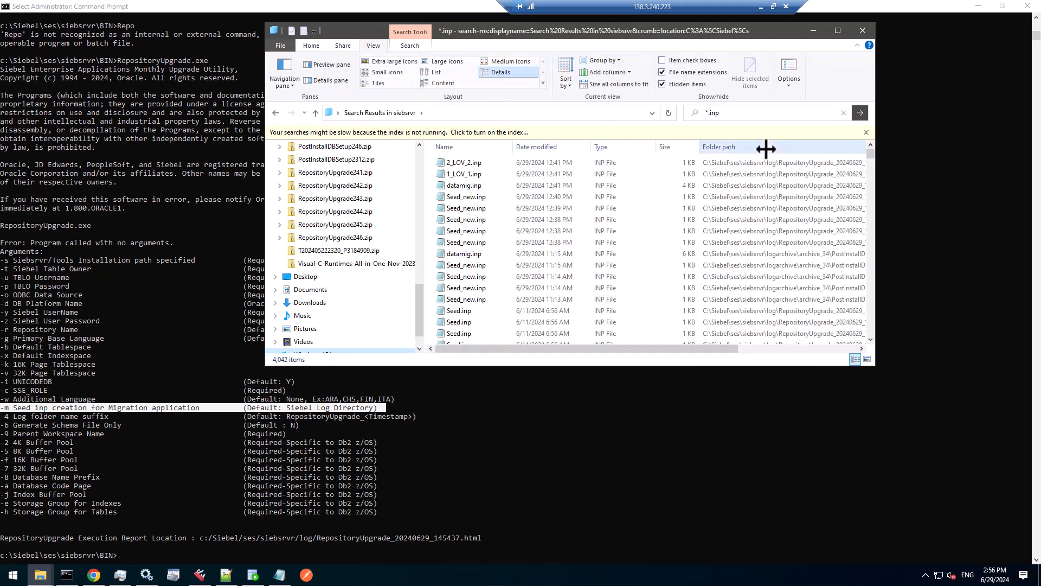
pyautogui.moveTo(731, 347); pyautogui.dragTo(808, 344)
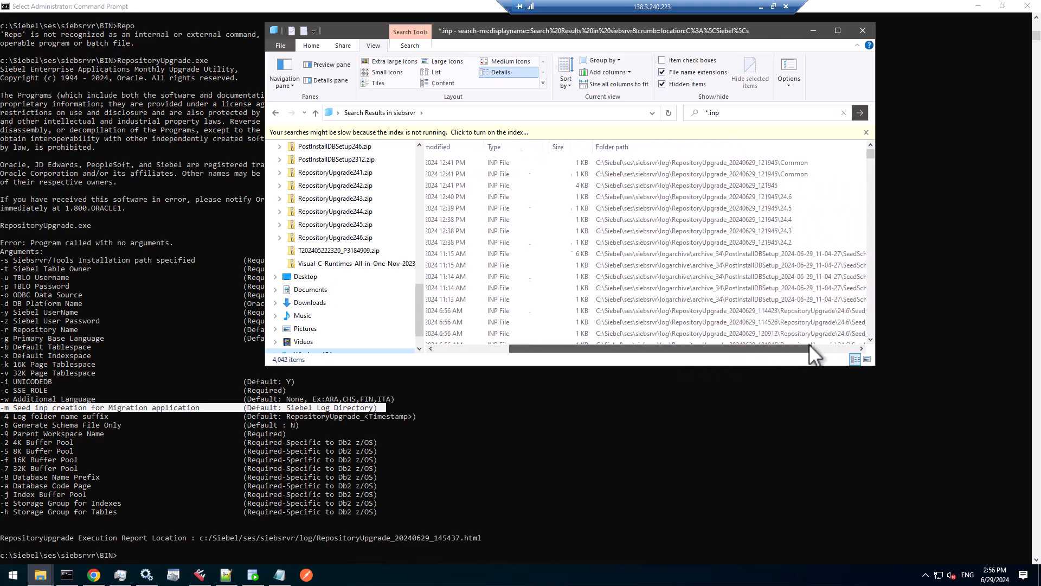
# Select datamig.inp from the RepositoryUpgrade_20240629_121945 log folder and check its name, date and folder path against the other results.
pyautogui.click(736, 184)
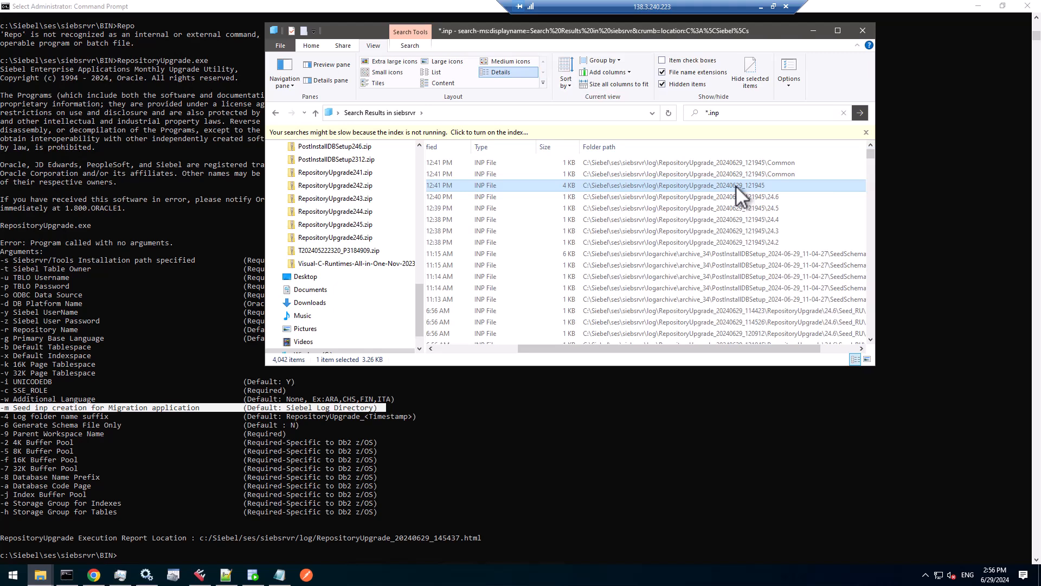
pyautogui.moveTo(777, 349); pyautogui.dragTo(665, 354)
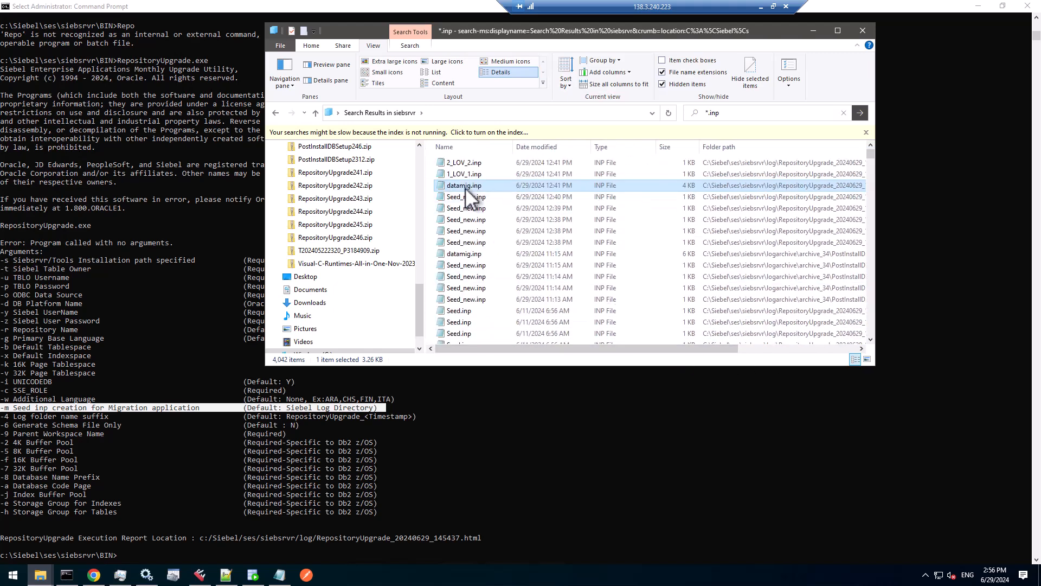
pyautogui.moveTo(464, 186)
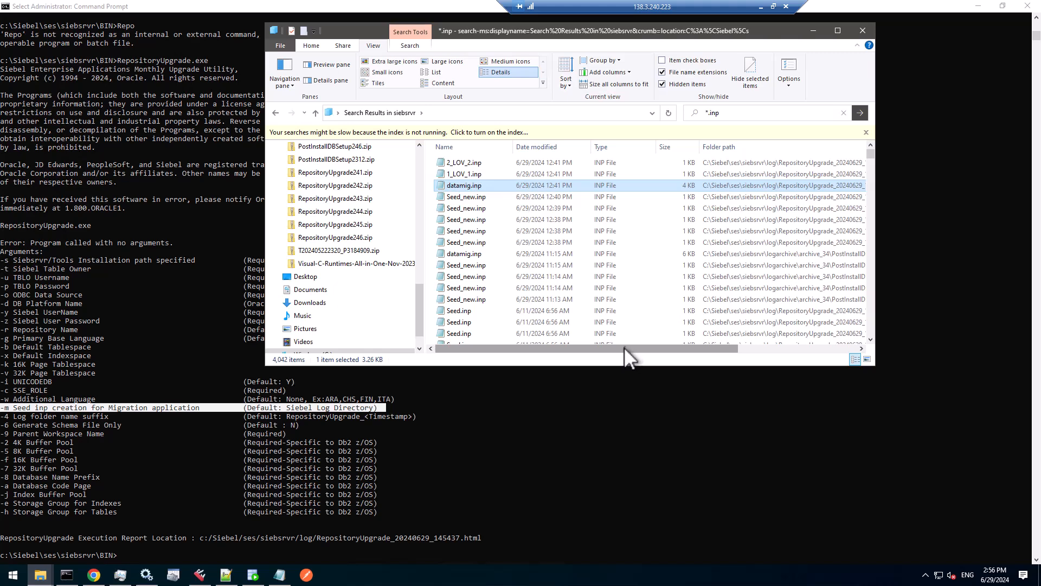
pyautogui.moveTo(632, 347); pyautogui.dragTo(600, 346)
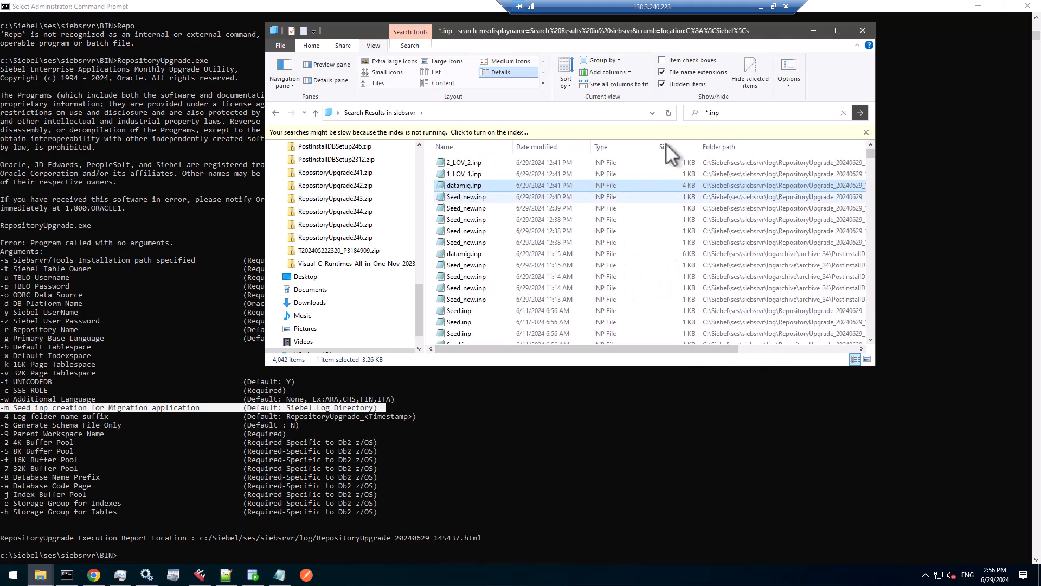
pyautogui.click(554, 151)
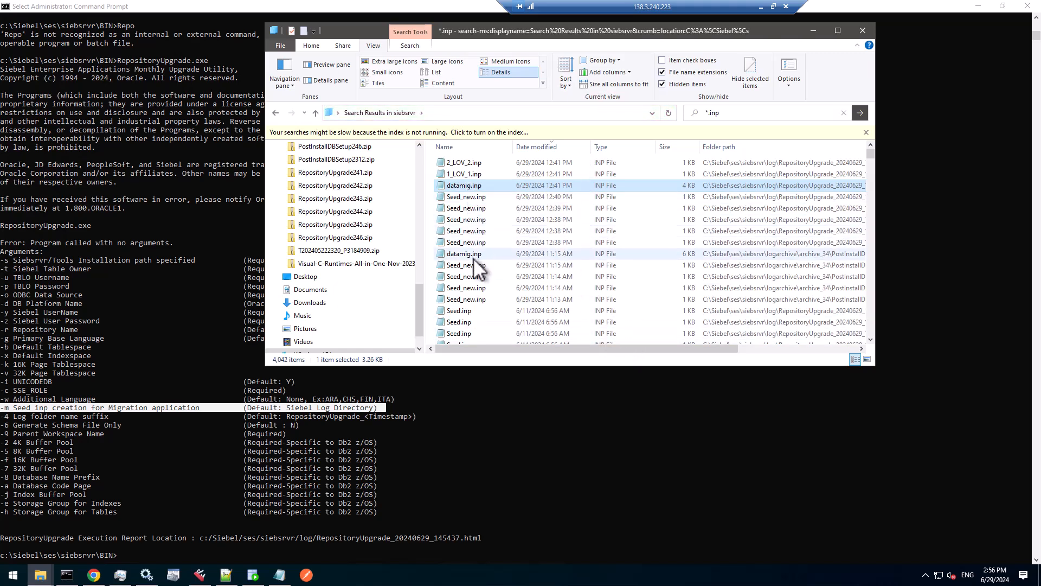
pyautogui.moveTo(617, 347)
pyautogui.mouseDown()
pyautogui.moveTo(692, 350)
pyautogui.moveTo(607, 352)
pyautogui.mouseUp()
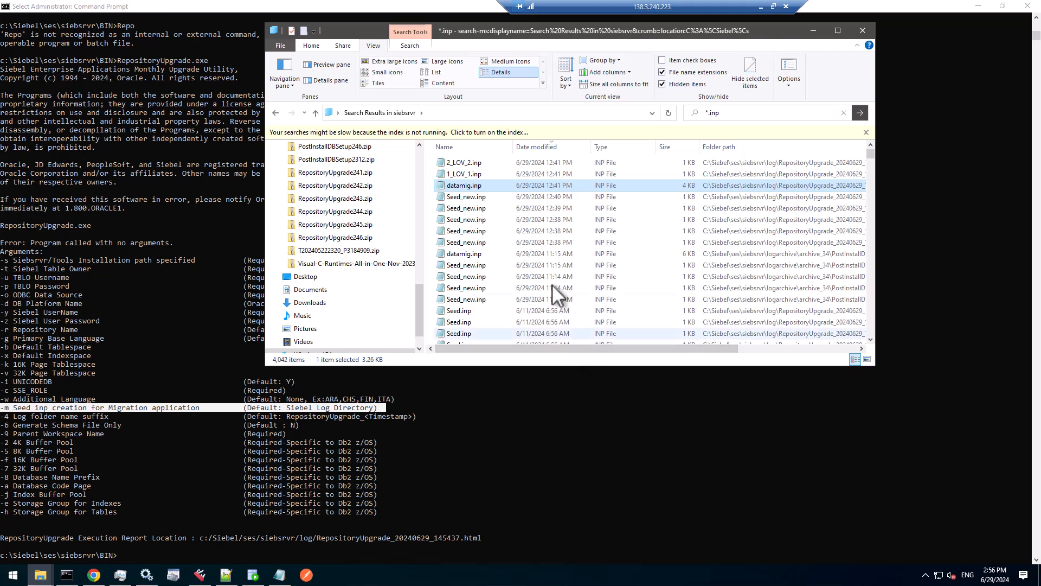
# Open the selected datamig.inp in Notepad++, review its table and ROW_ID conditions in a maximized window, and close the file and the editor.
pyautogui.rightClick(456, 184)
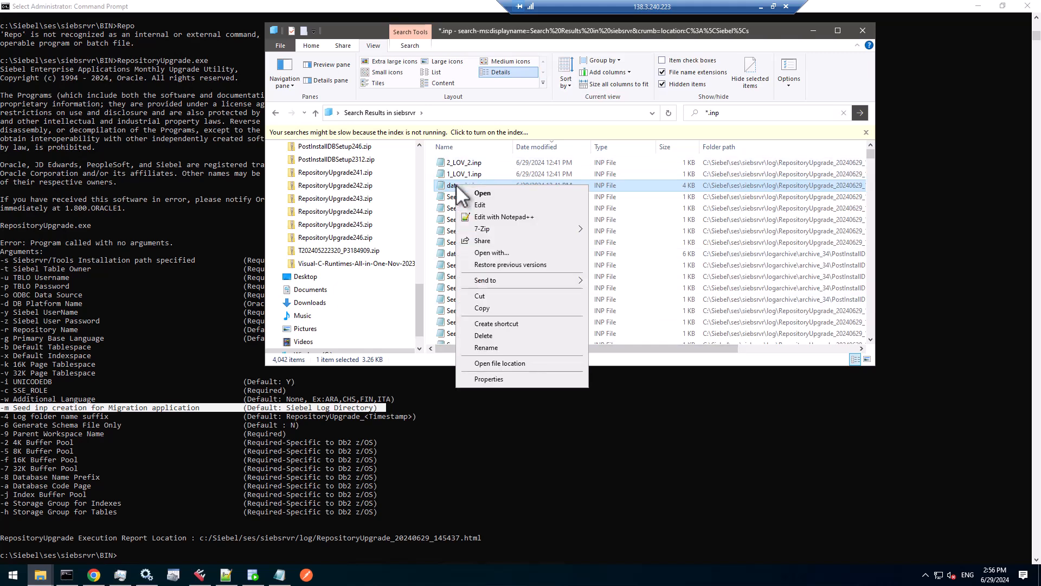
pyautogui.click(503, 217)
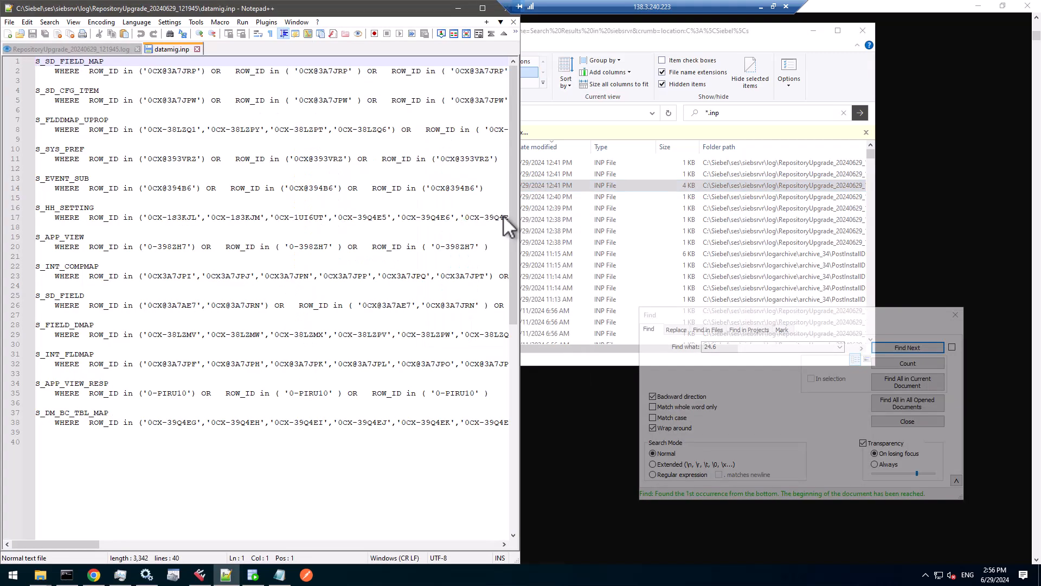
pyautogui.click(487, 8)
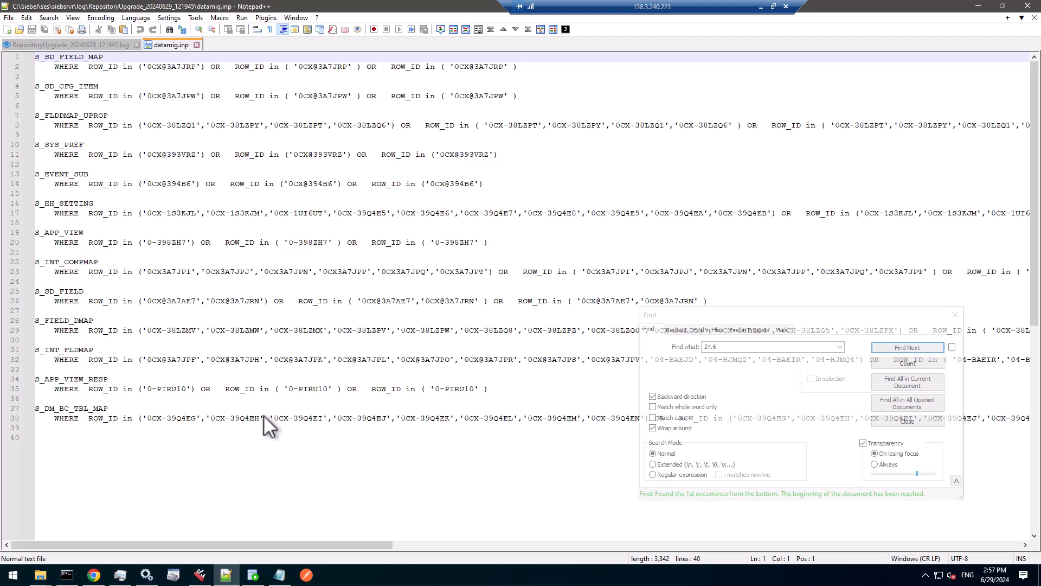
pyautogui.click(197, 44)
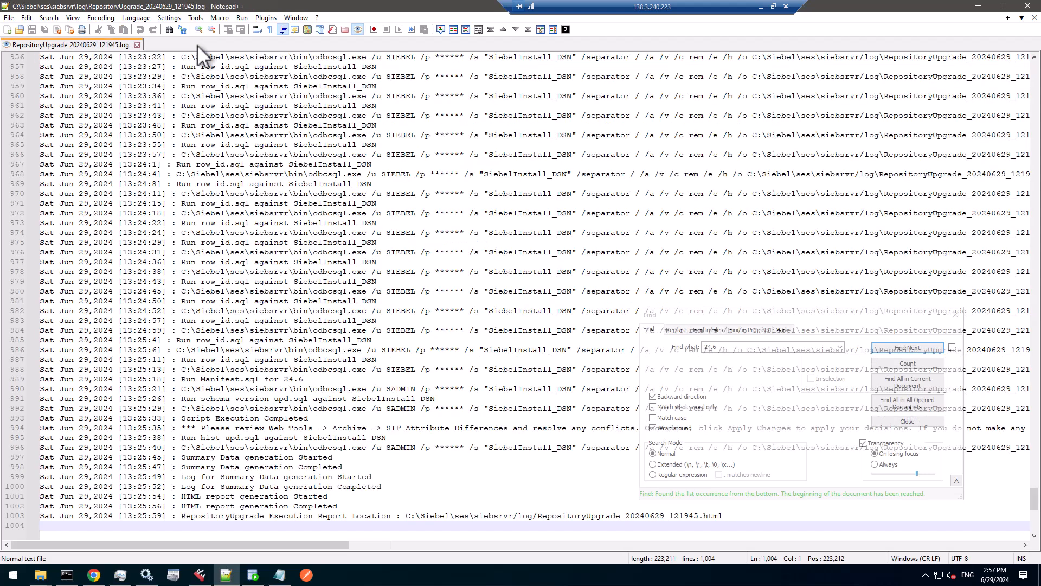
pyautogui.click(1028, 5)
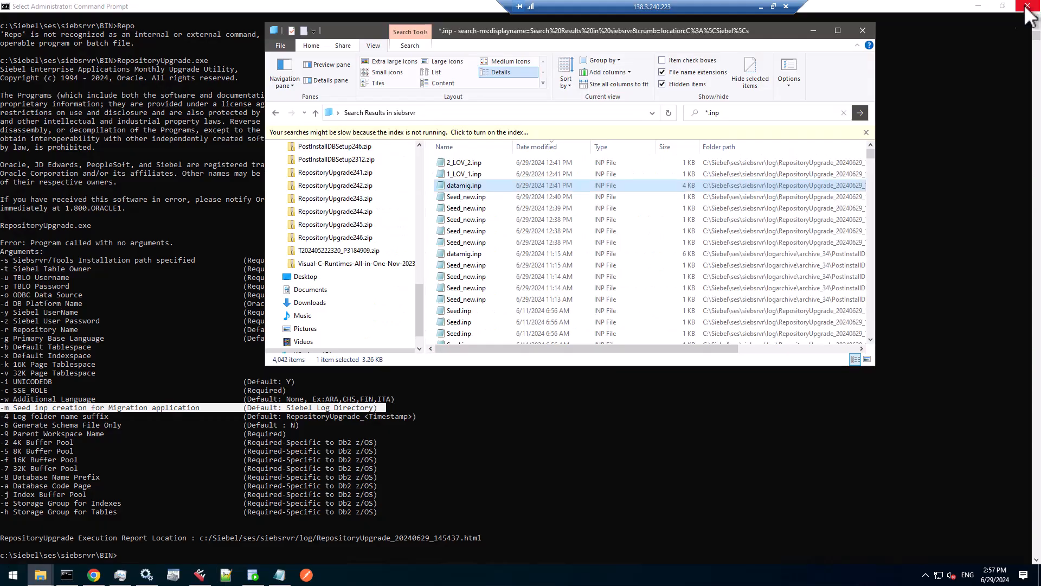
# Copy datamig.inp from the RepositoryUpgrade_20240629_121945 log folder into C:\Siebel\fs\migration\inp.
pyautogui.rightClick(454, 185)
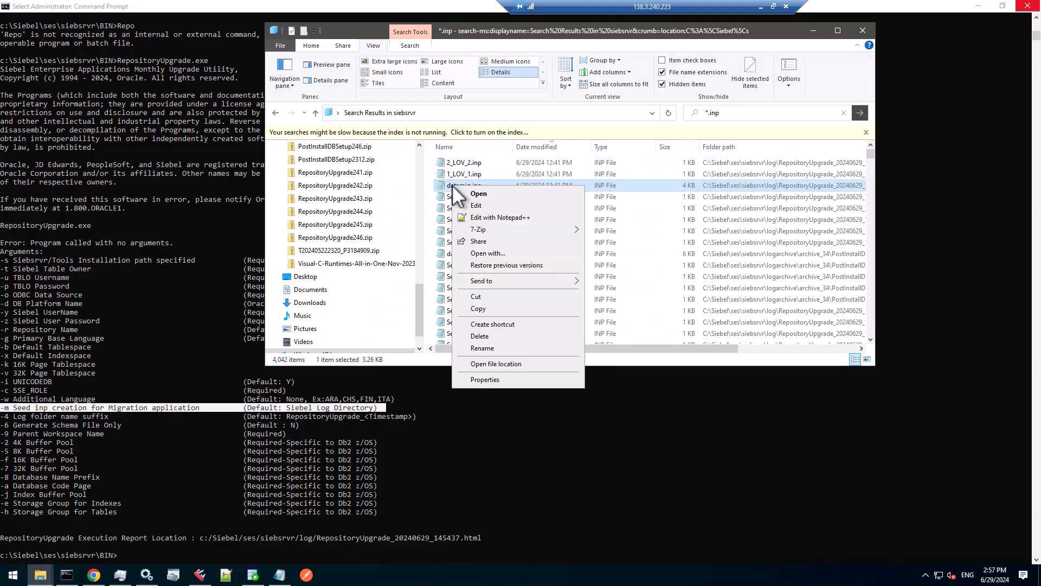
pyautogui.click(480, 308)
pyautogui.moveTo(419, 314); pyautogui.dragTo(425, 155)
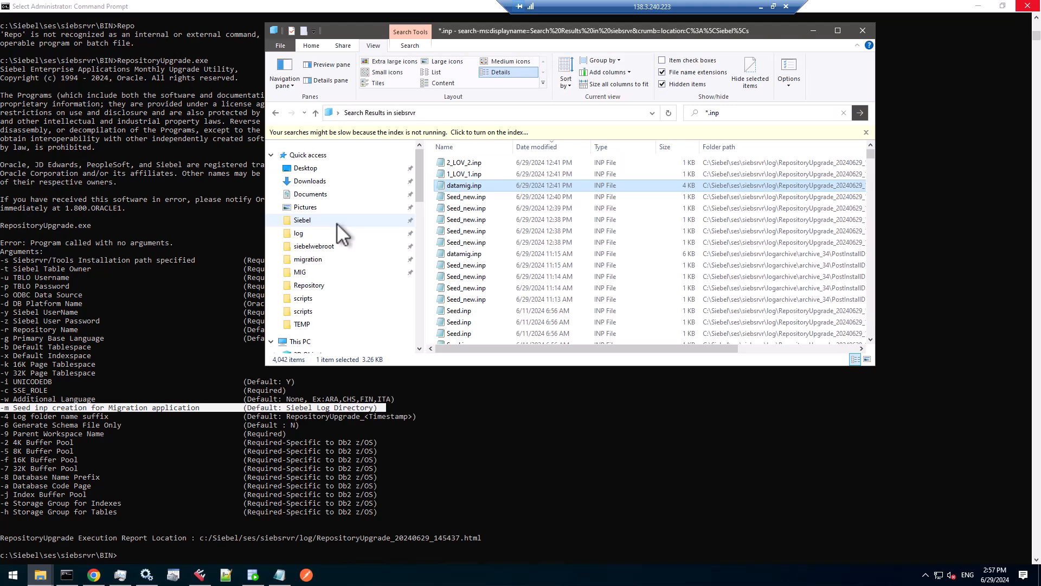
pyautogui.click(311, 260)
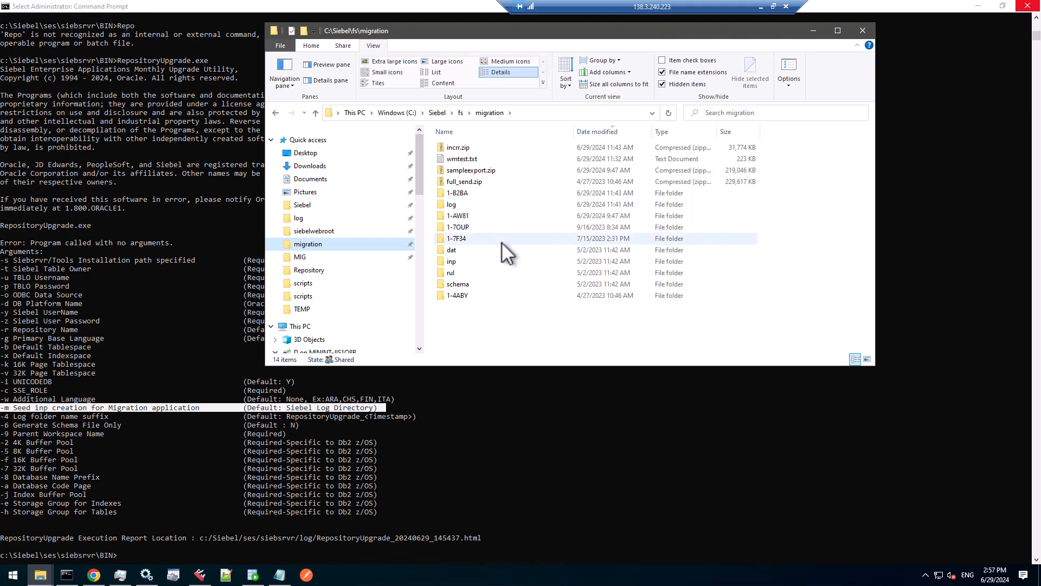
pyautogui.moveTo(501, 243)
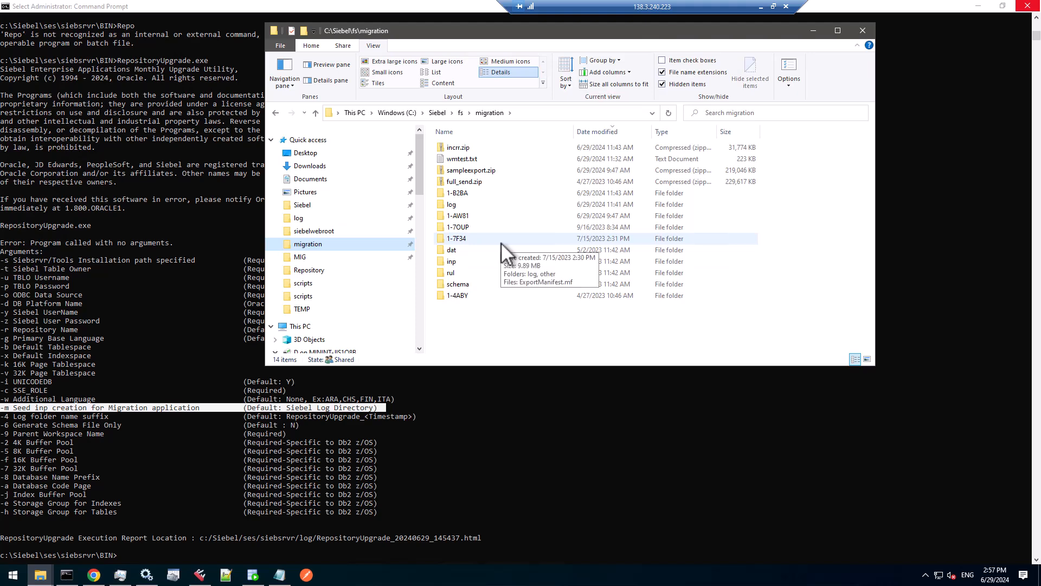
pyautogui.doubleClick(457, 262)
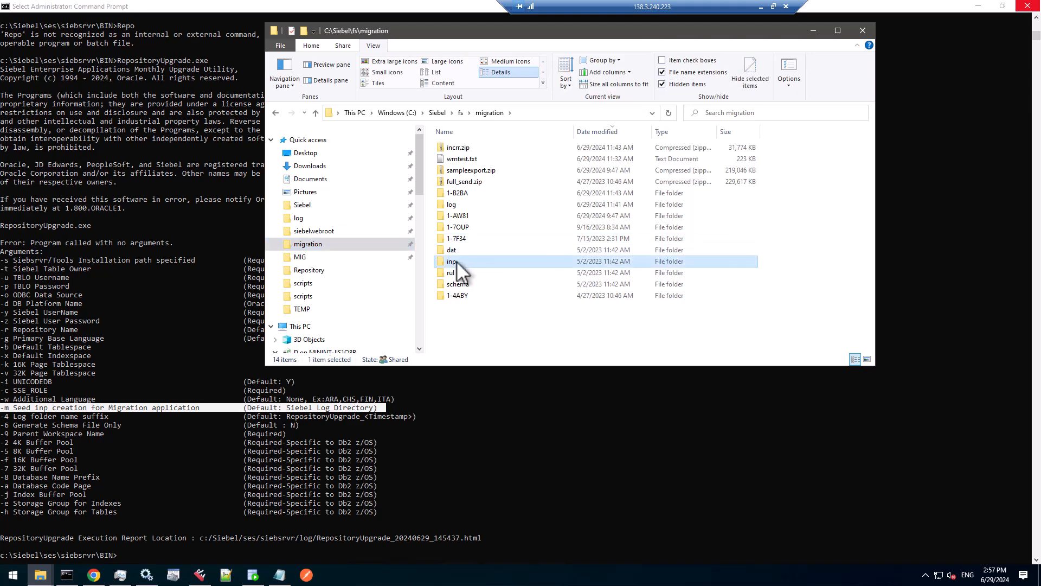
pyautogui.click(489, 113)
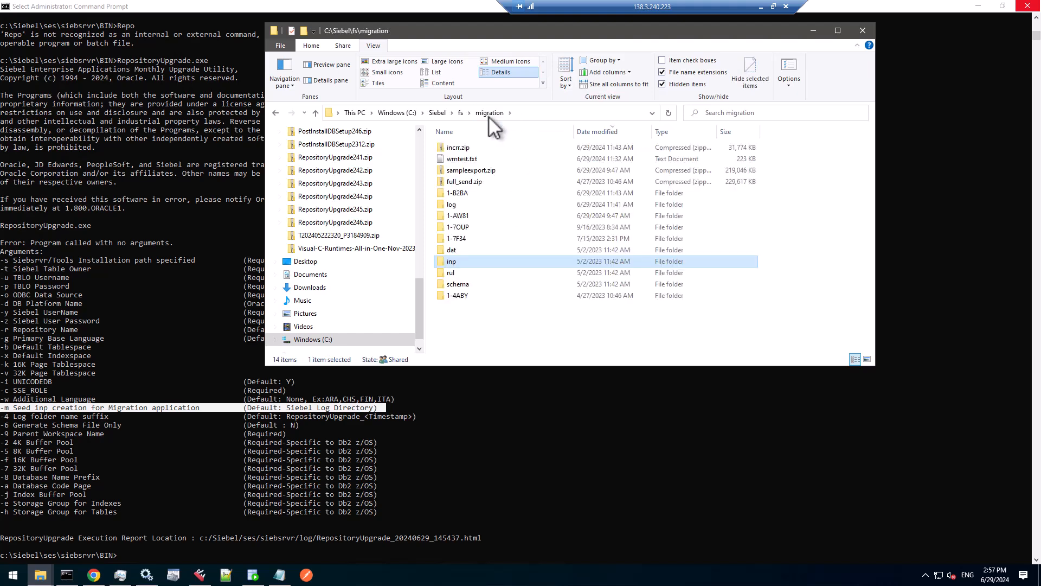
pyautogui.doubleClick(456, 262)
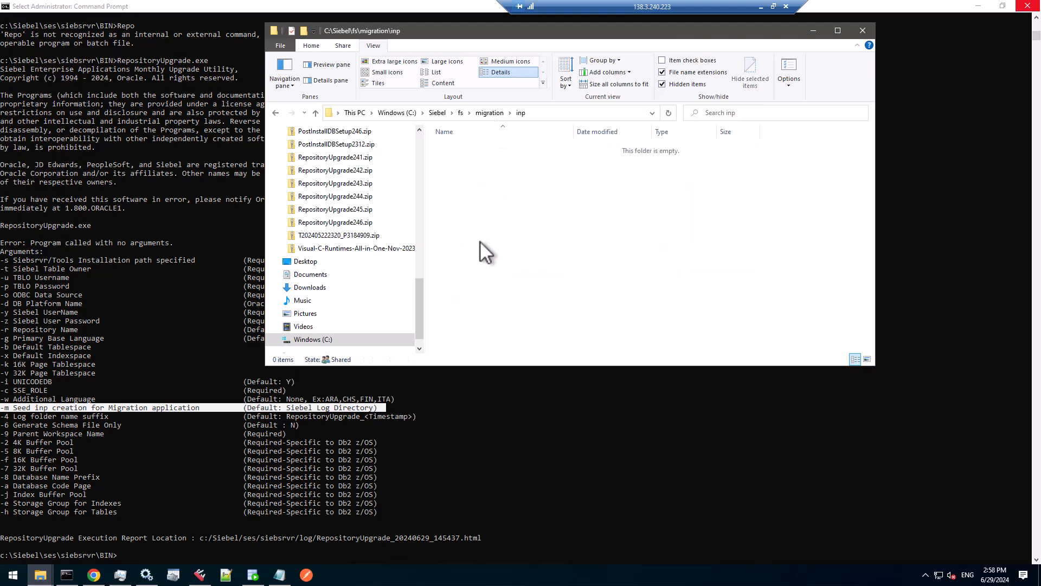
pyautogui.rightClick(483, 236)
pyautogui.click(520, 314)
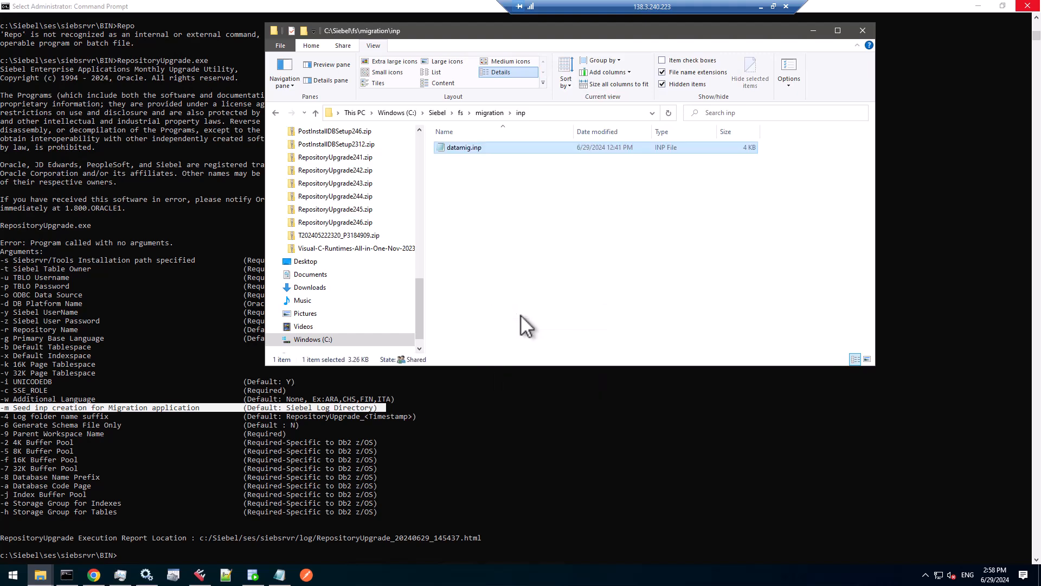